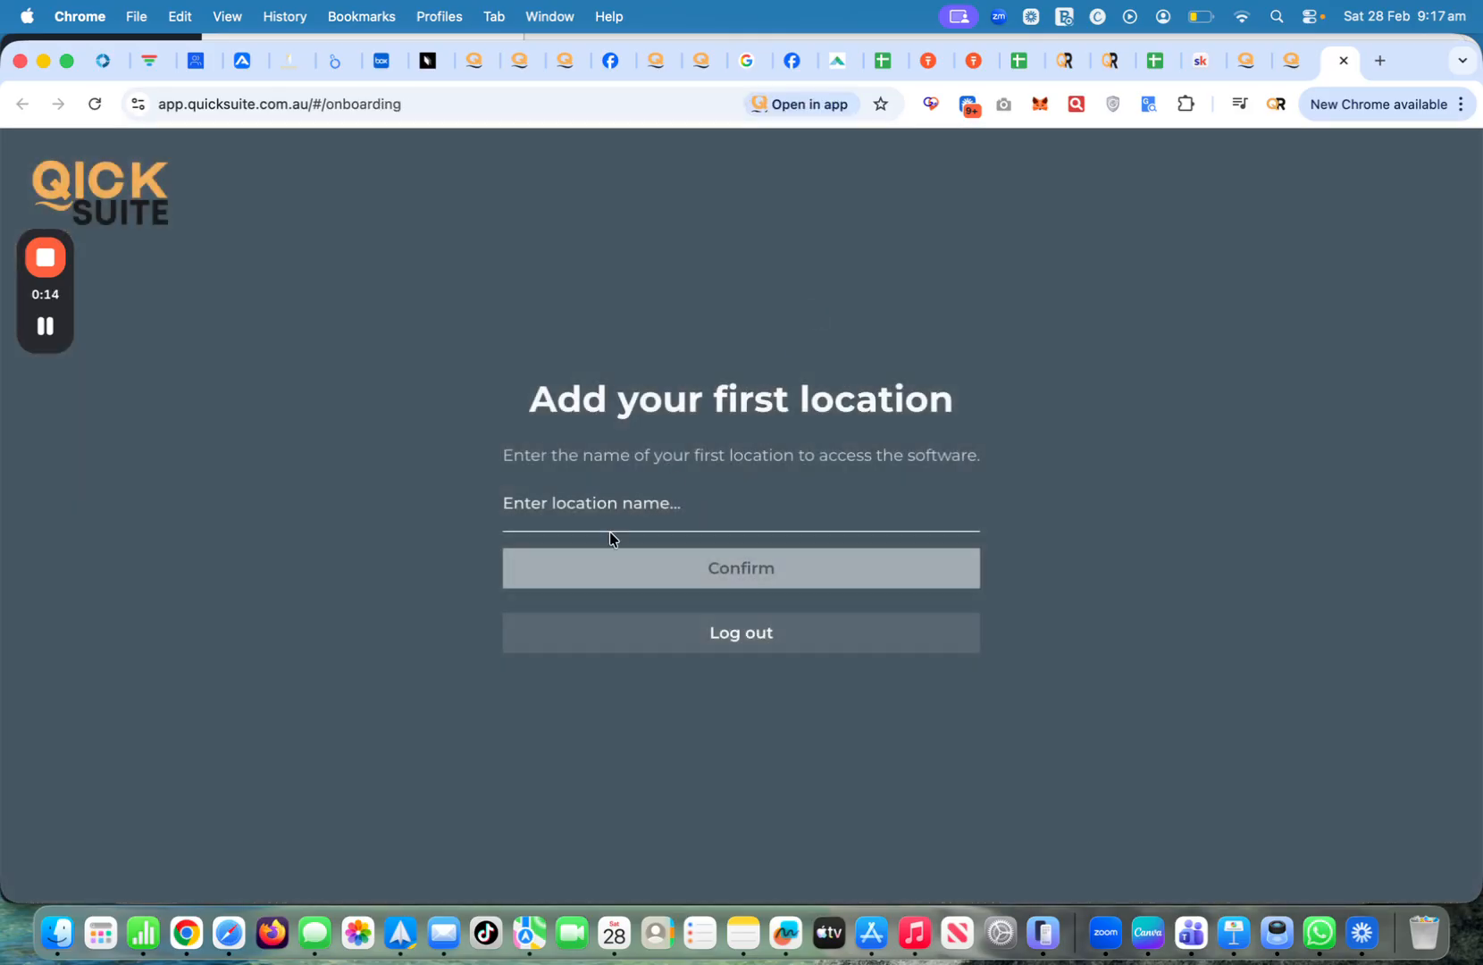
# Add a first location named TEST and confirm it
pyautogui.click(613, 514)
pyautogui.write('TEST')
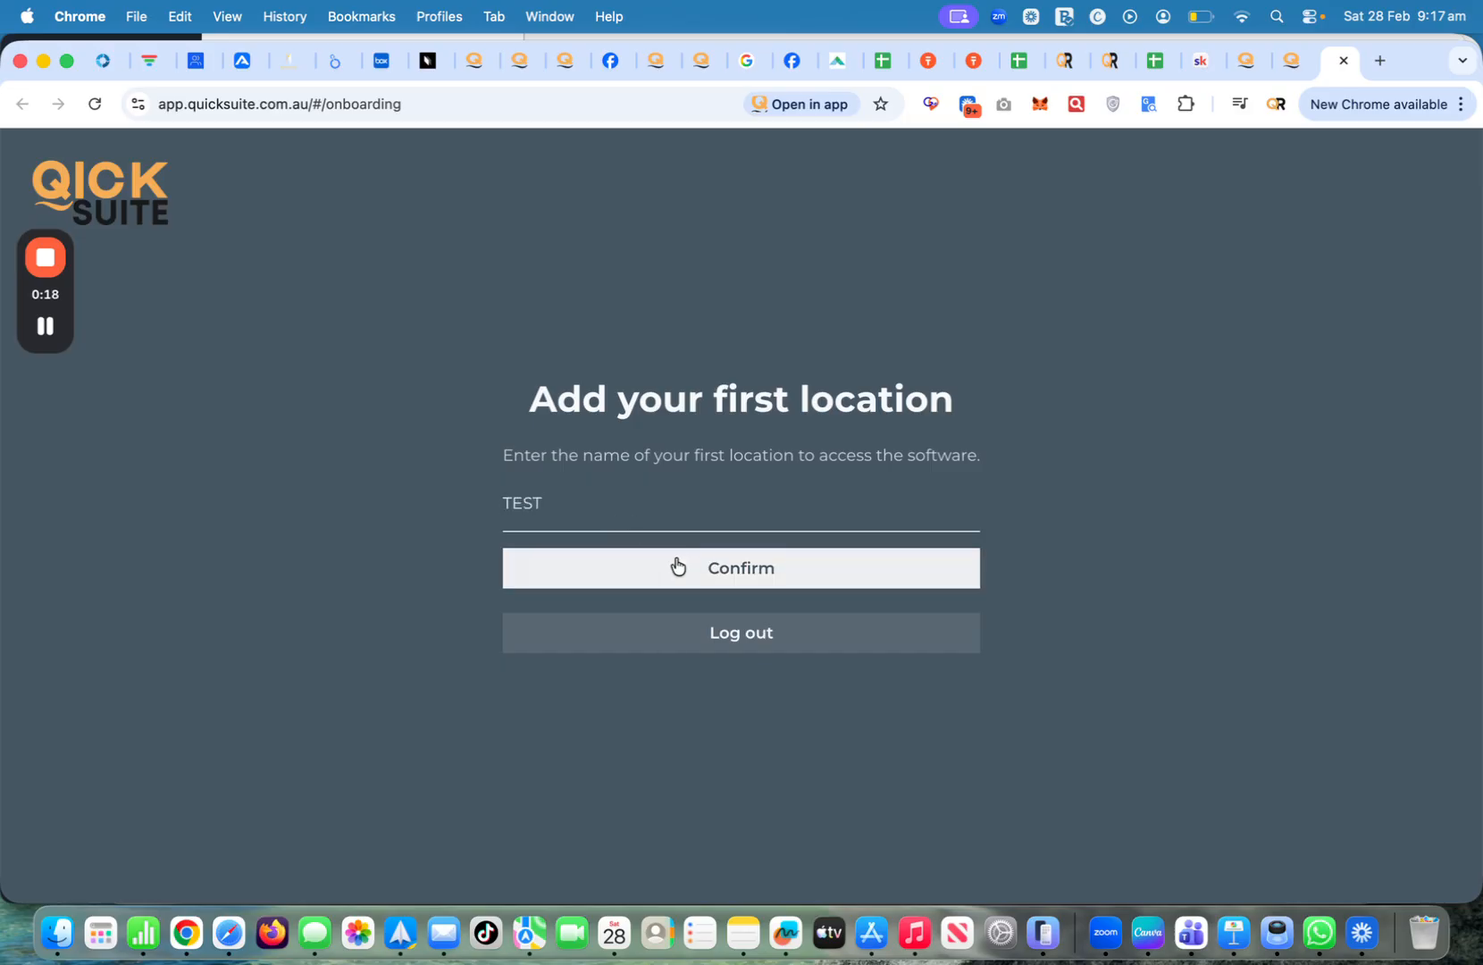
pyautogui.click(688, 566)
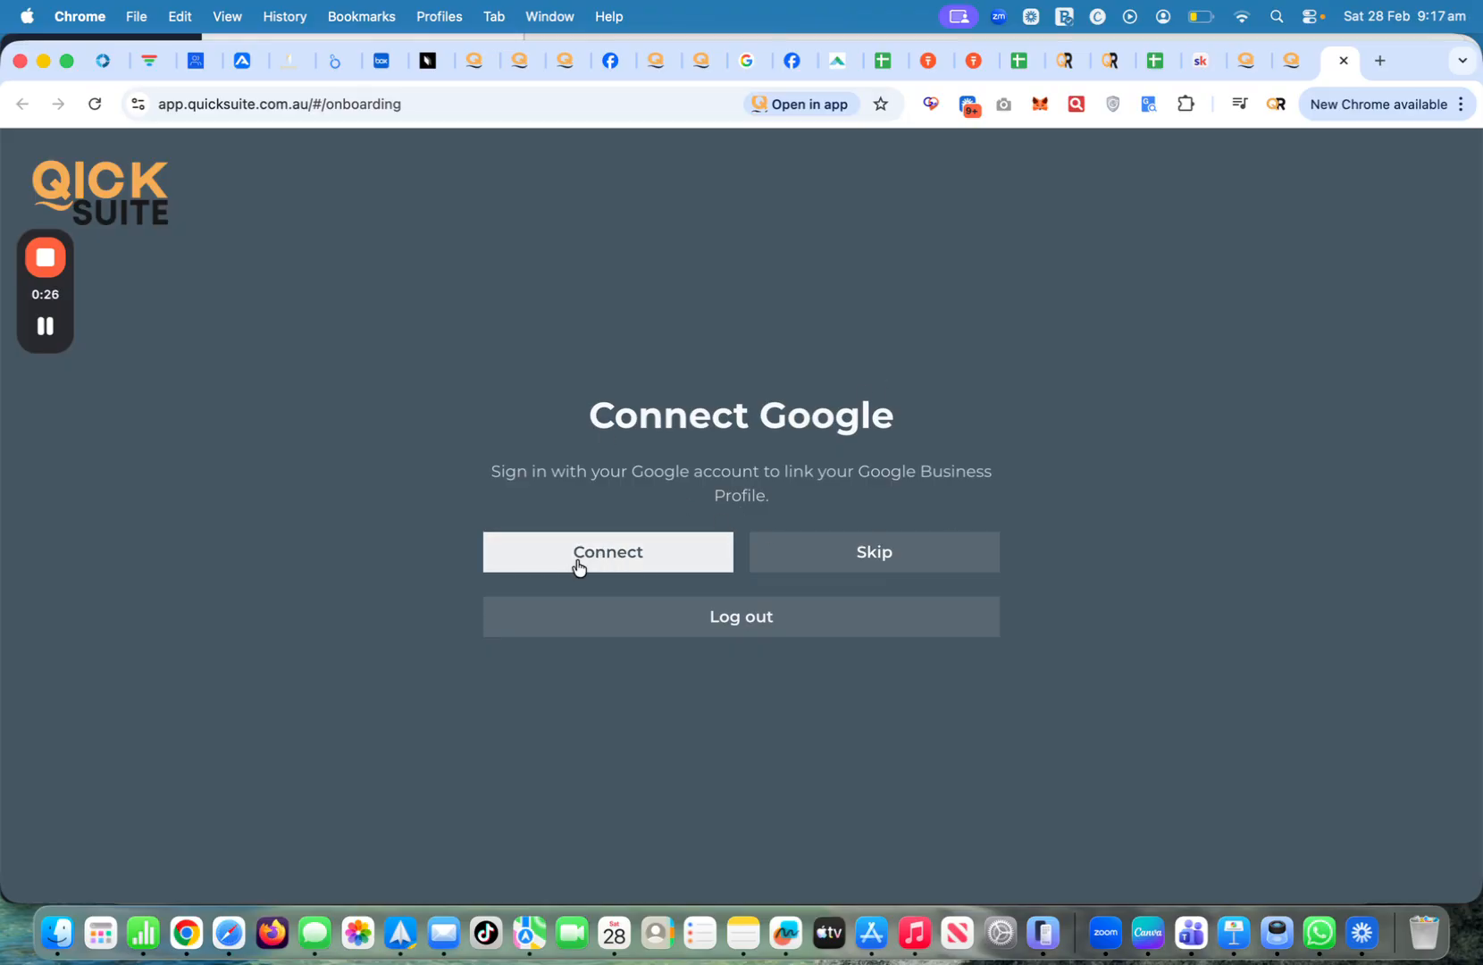
# Start connecting Google via 'Sign in with Google' to bring up the account chooser
pyautogui.click(626, 553)
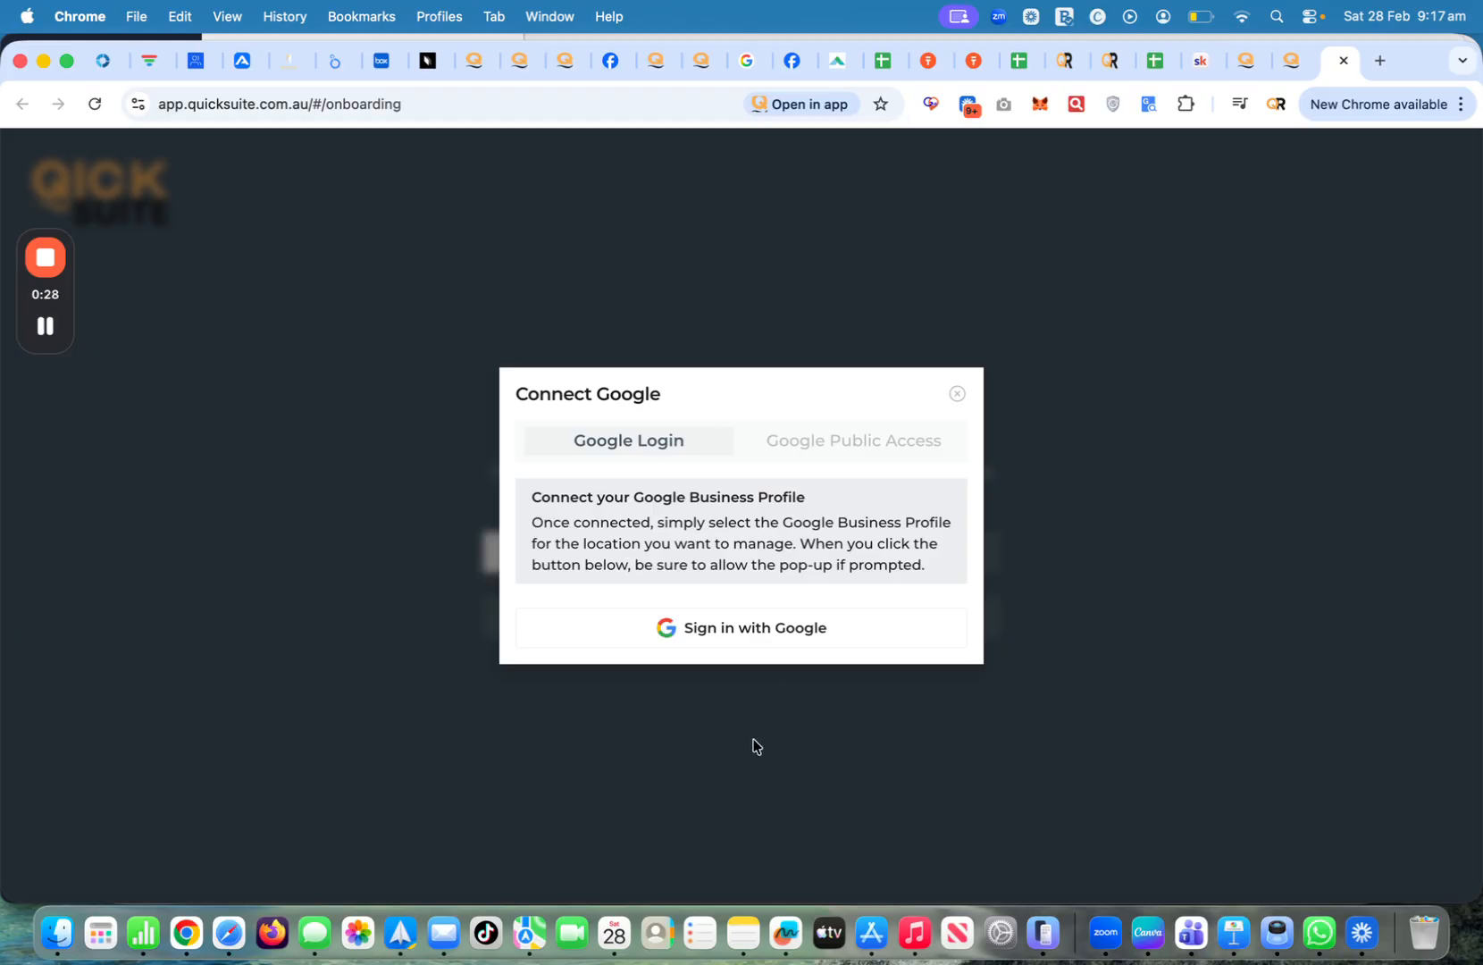
pyautogui.click(728, 636)
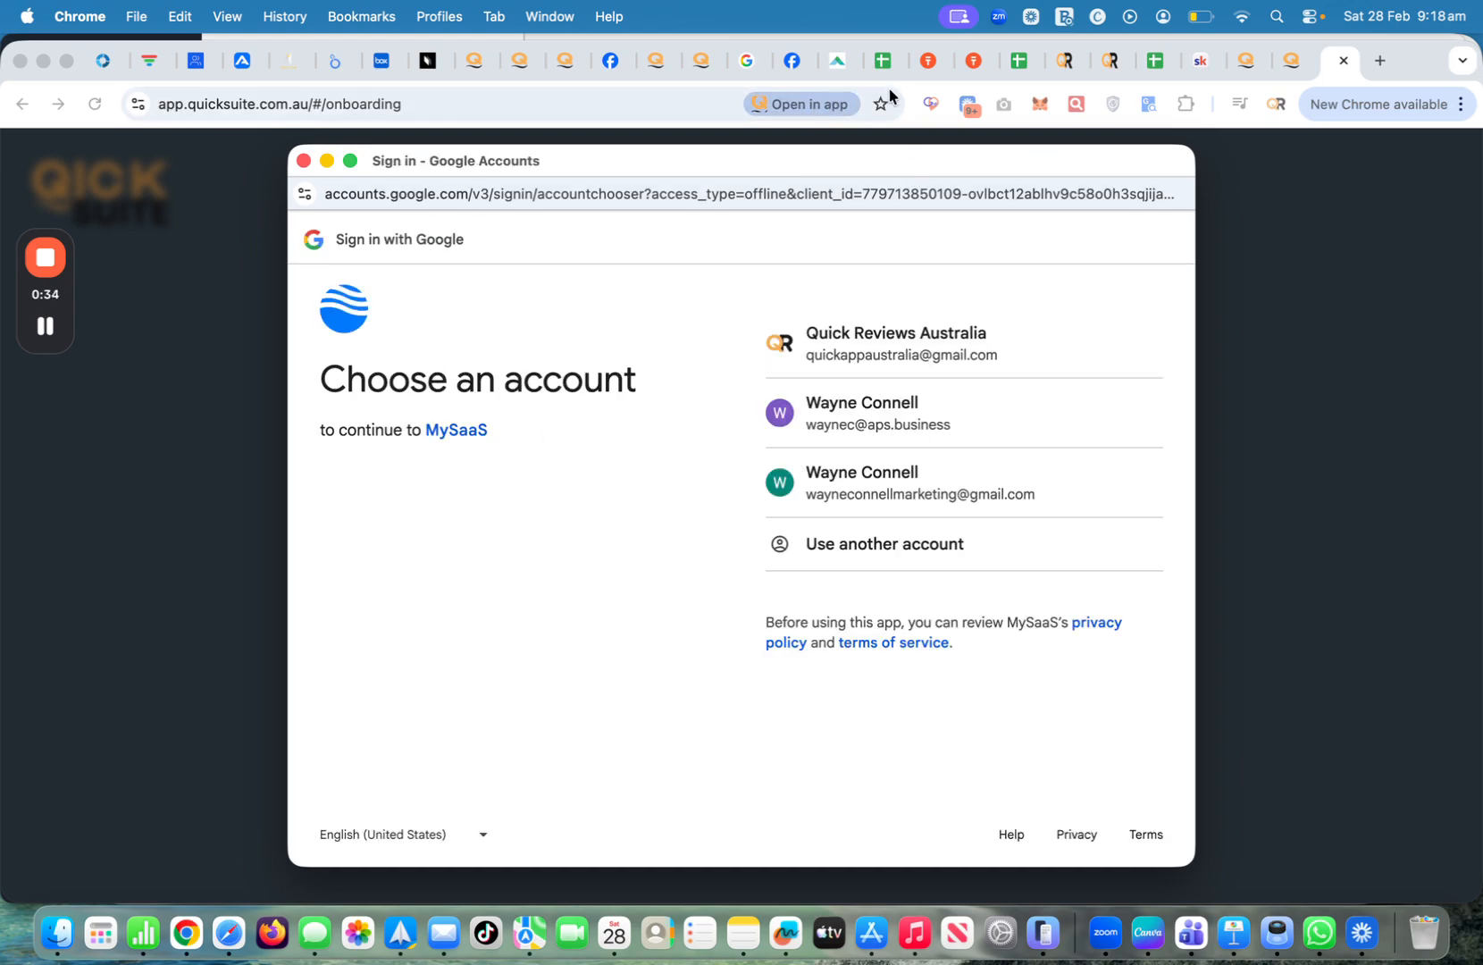
# Sign in with the business Google account, review the '4 services' permissions, and grant MySaaS access
pyautogui.click(873, 351)
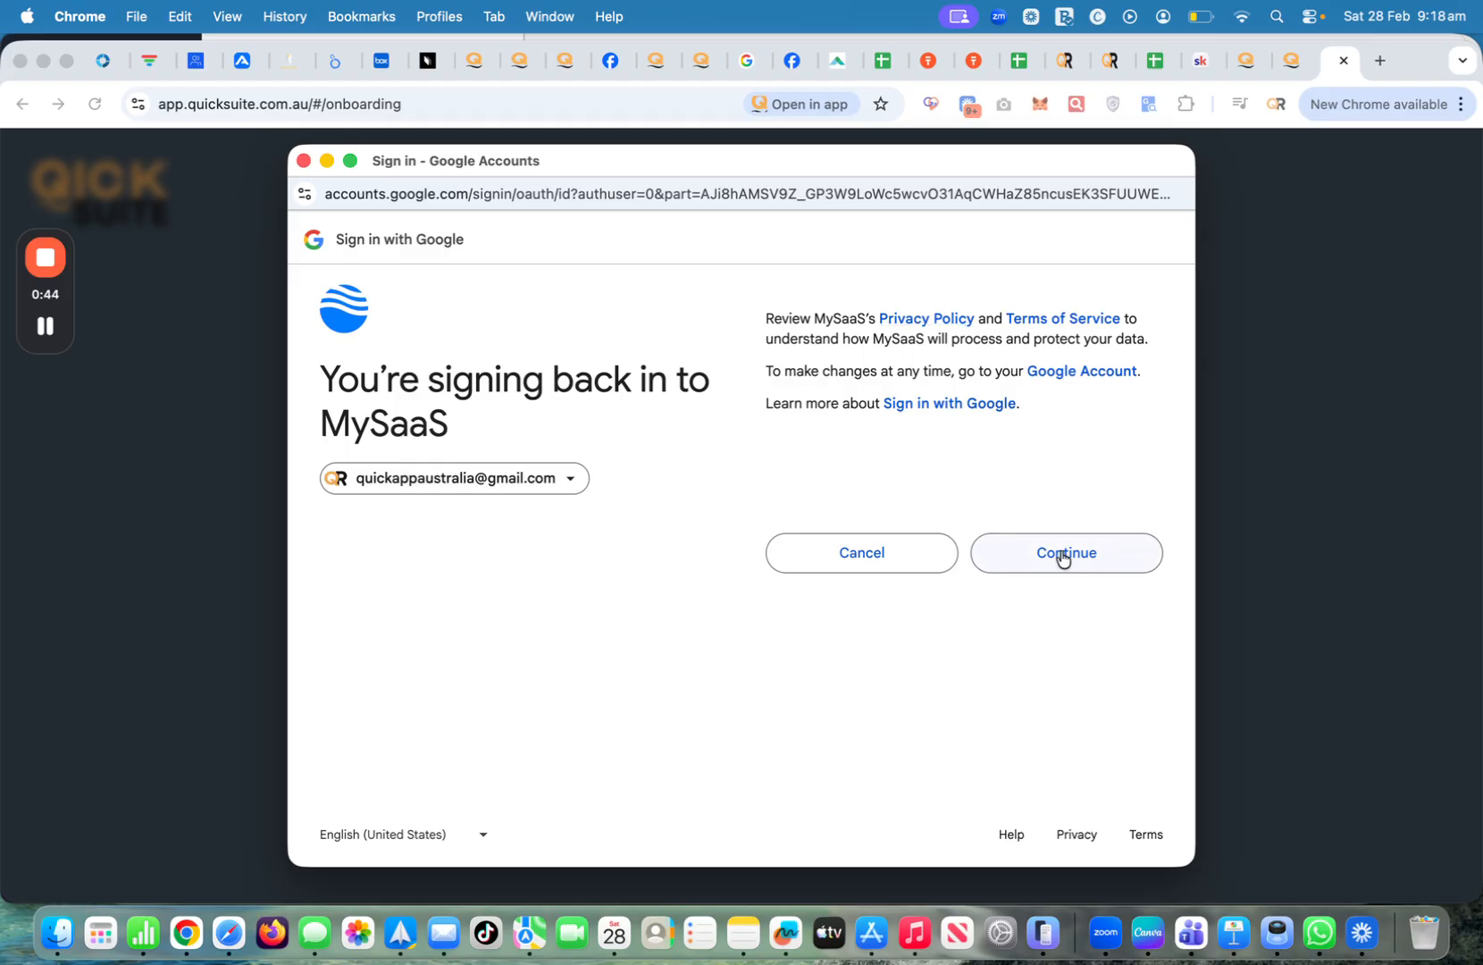
pyautogui.click(1063, 554)
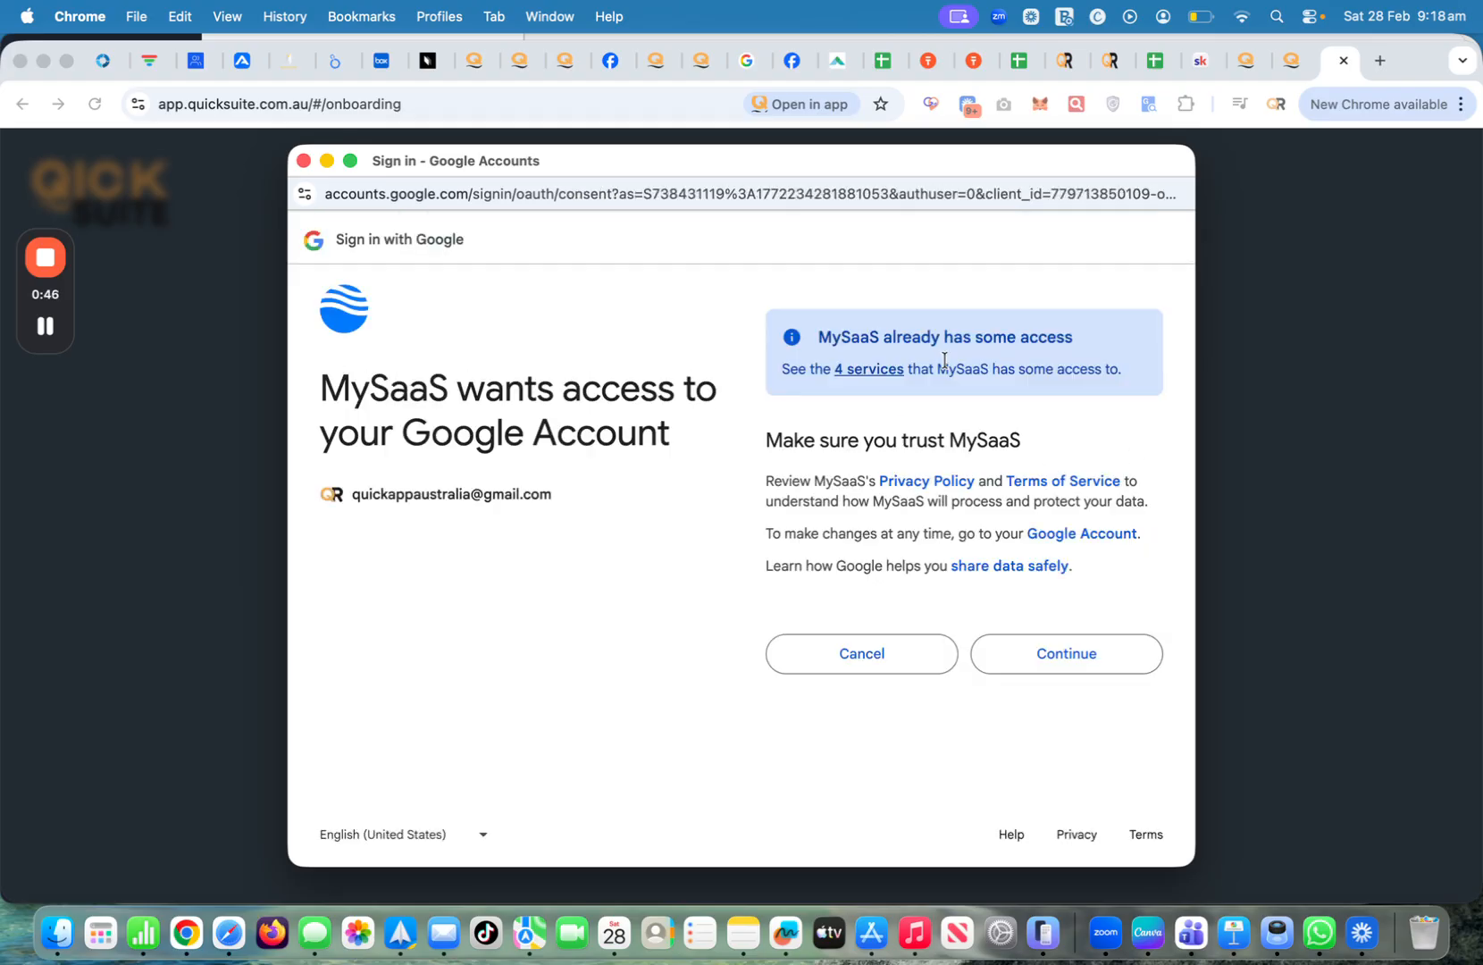
pyautogui.click(862, 369)
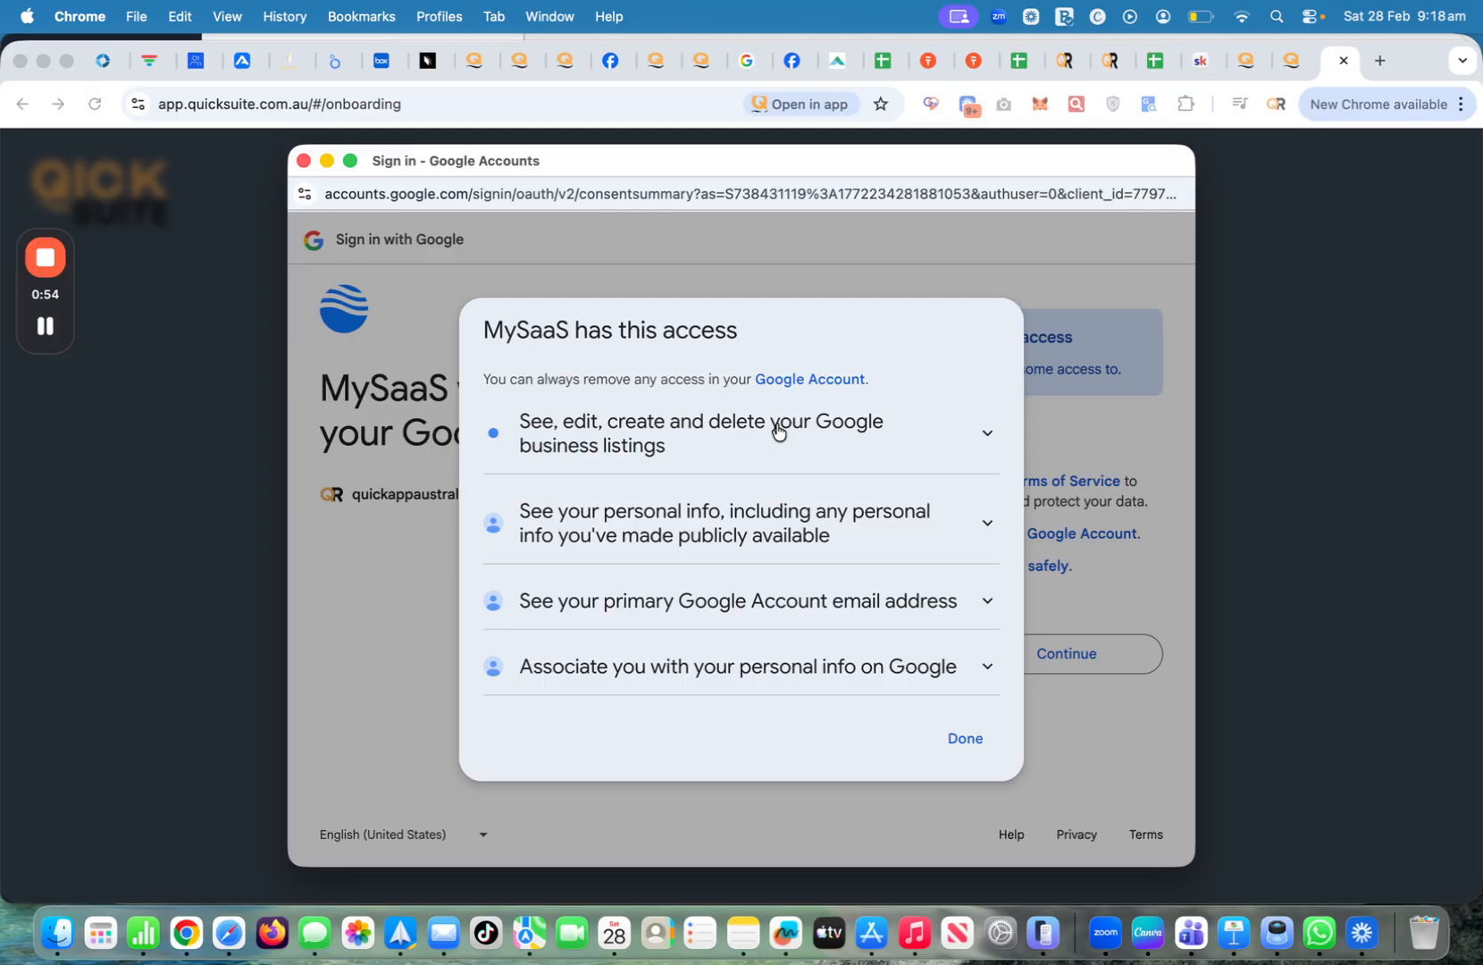
pyautogui.click(778, 431)
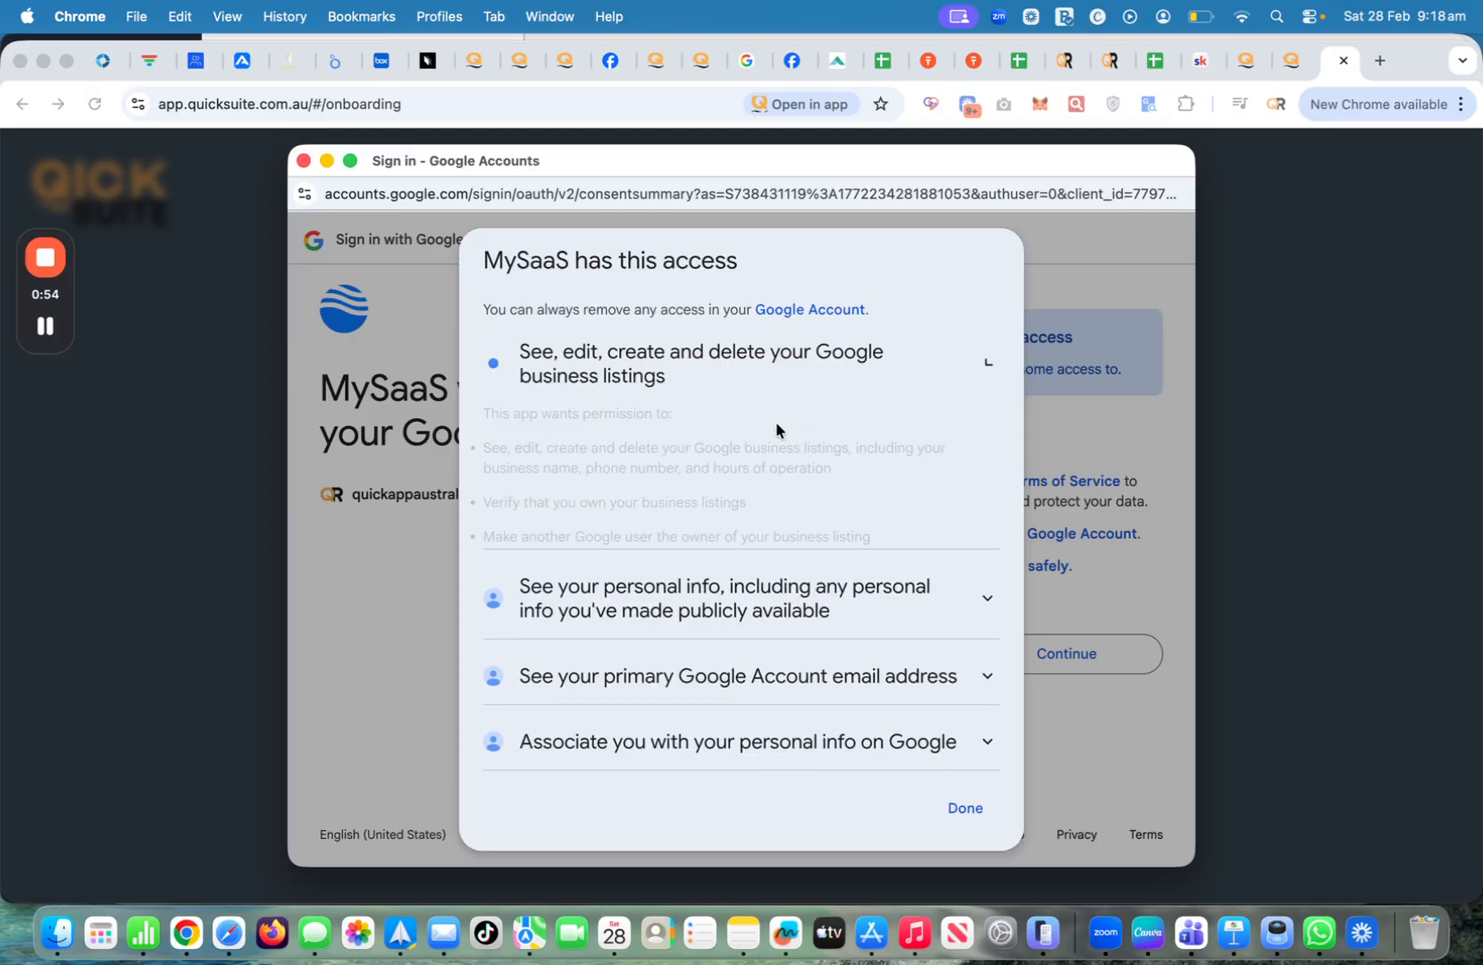
pyautogui.click(986, 368)
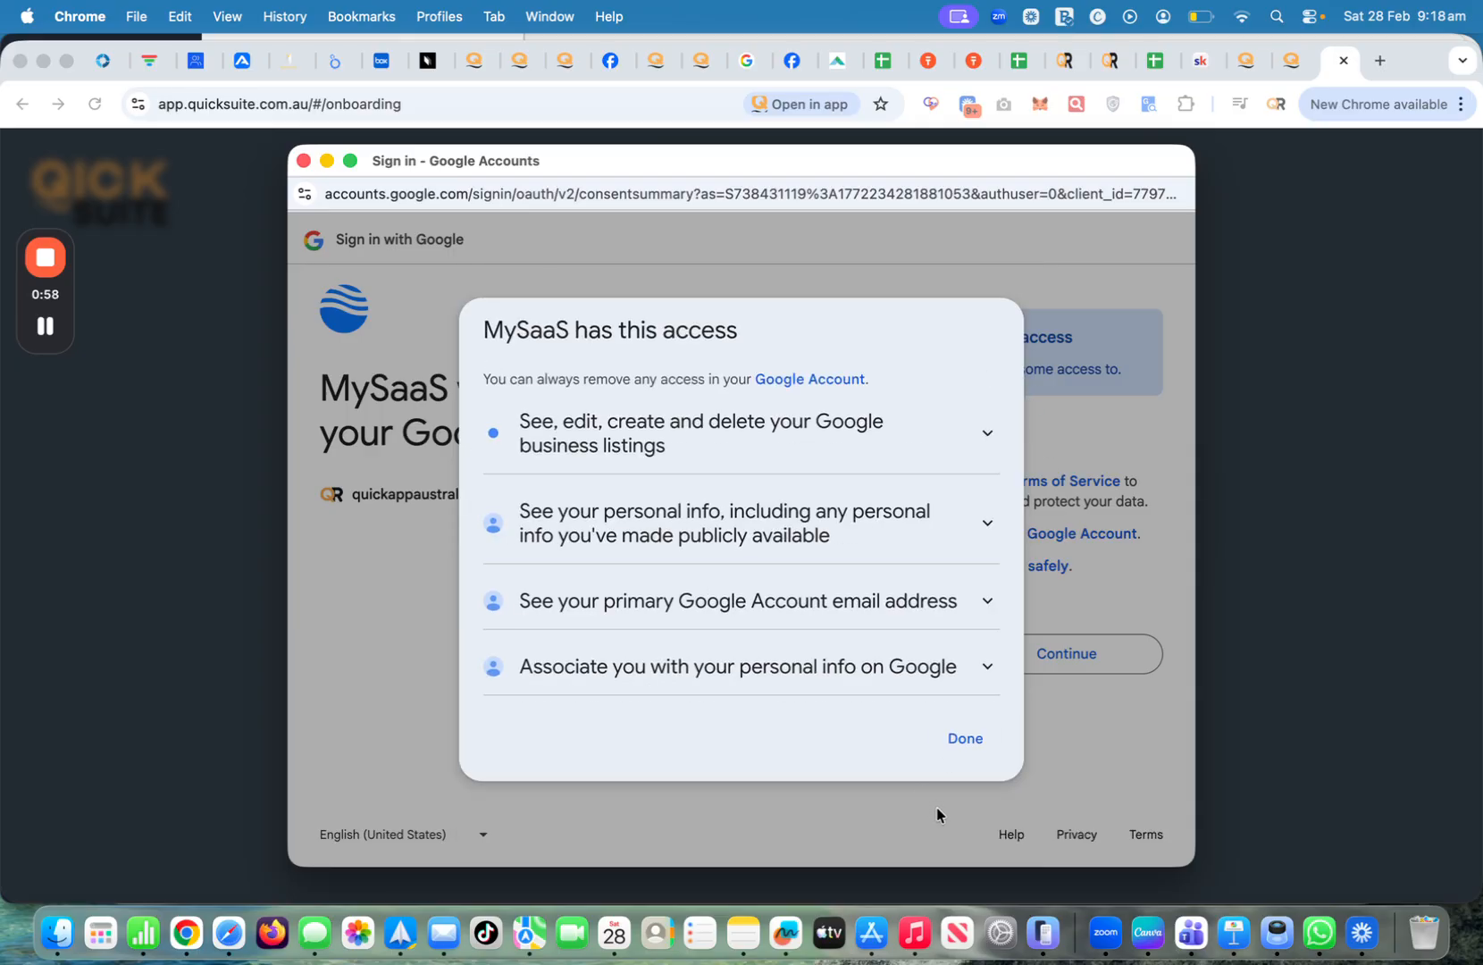
pyautogui.click(964, 736)
pyautogui.click(1036, 654)
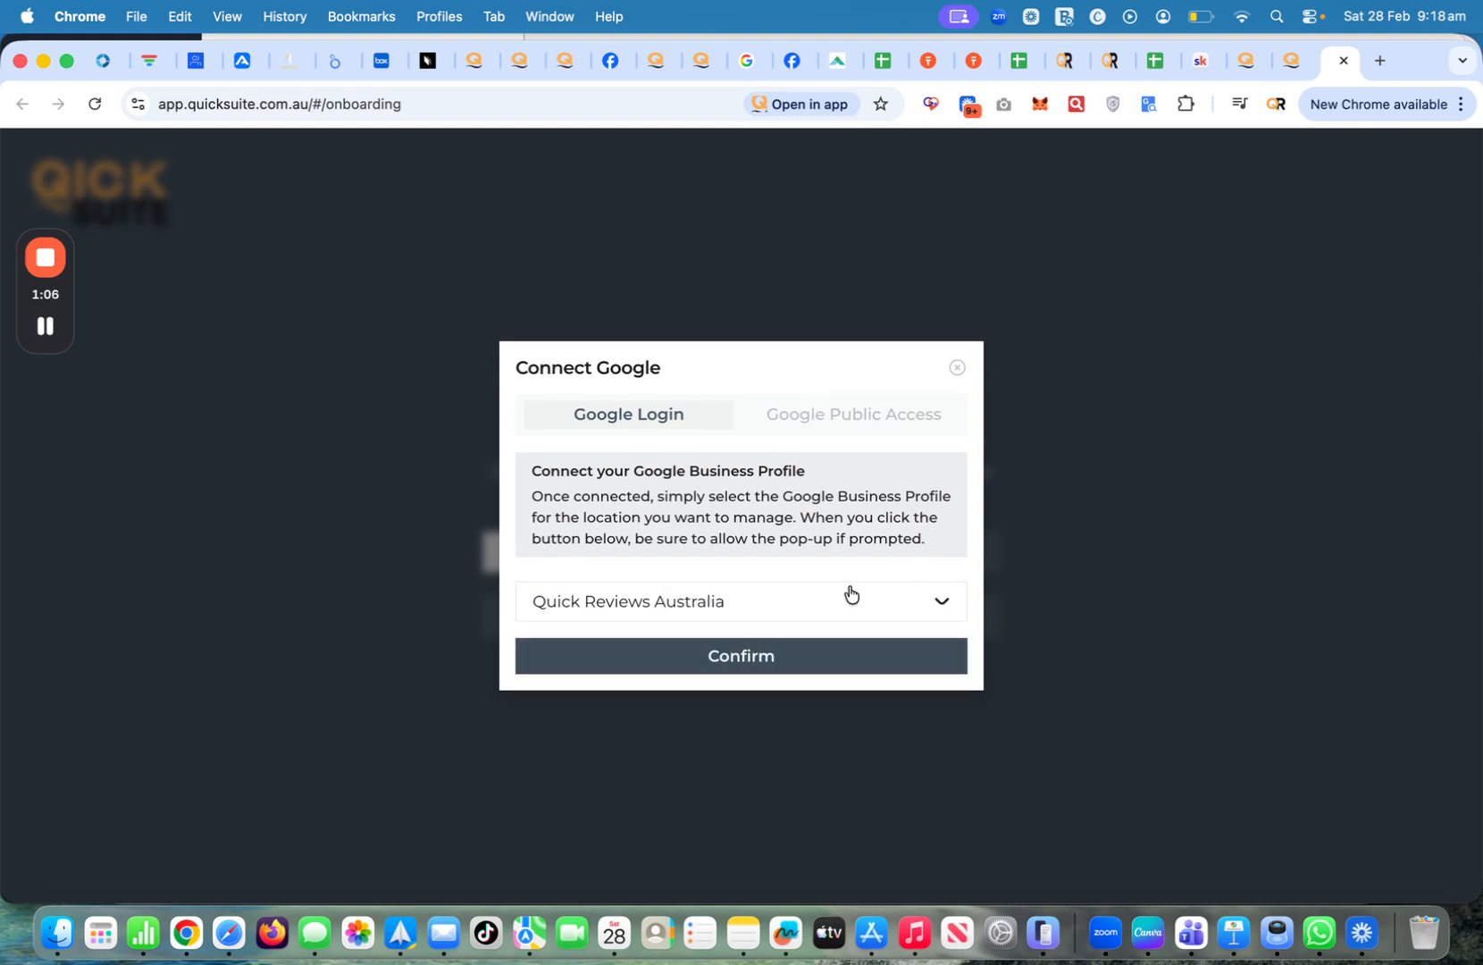
# Pick Coolum Noosa Towing from the business profile list and confirm the link
pyautogui.click(742, 659)
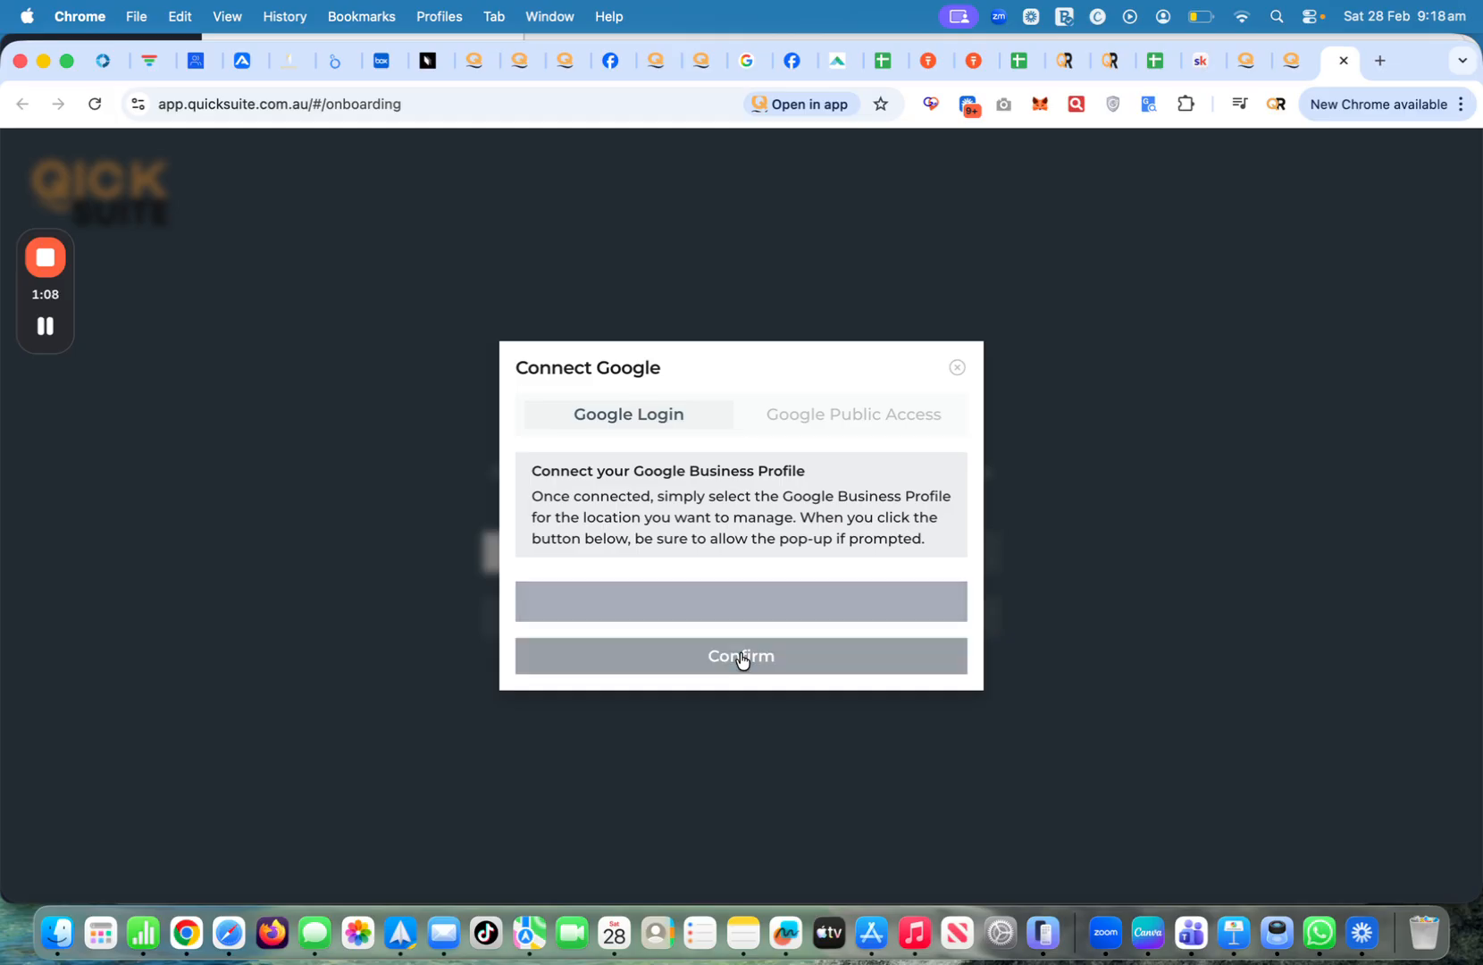
pyautogui.click(758, 608)
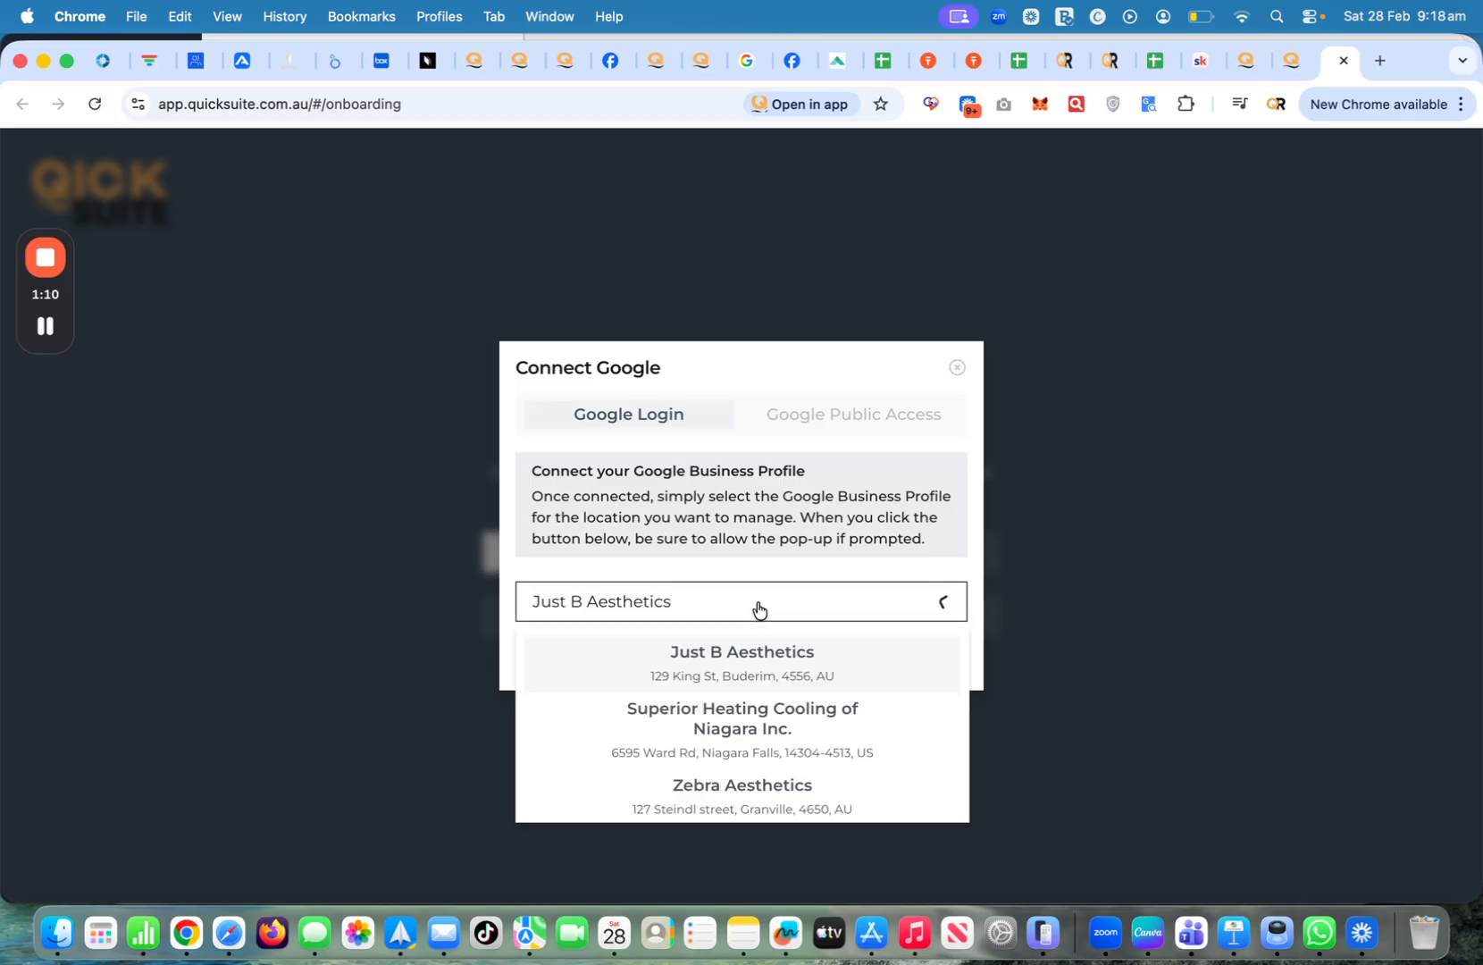
pyautogui.scroll(-3, 748, 744)
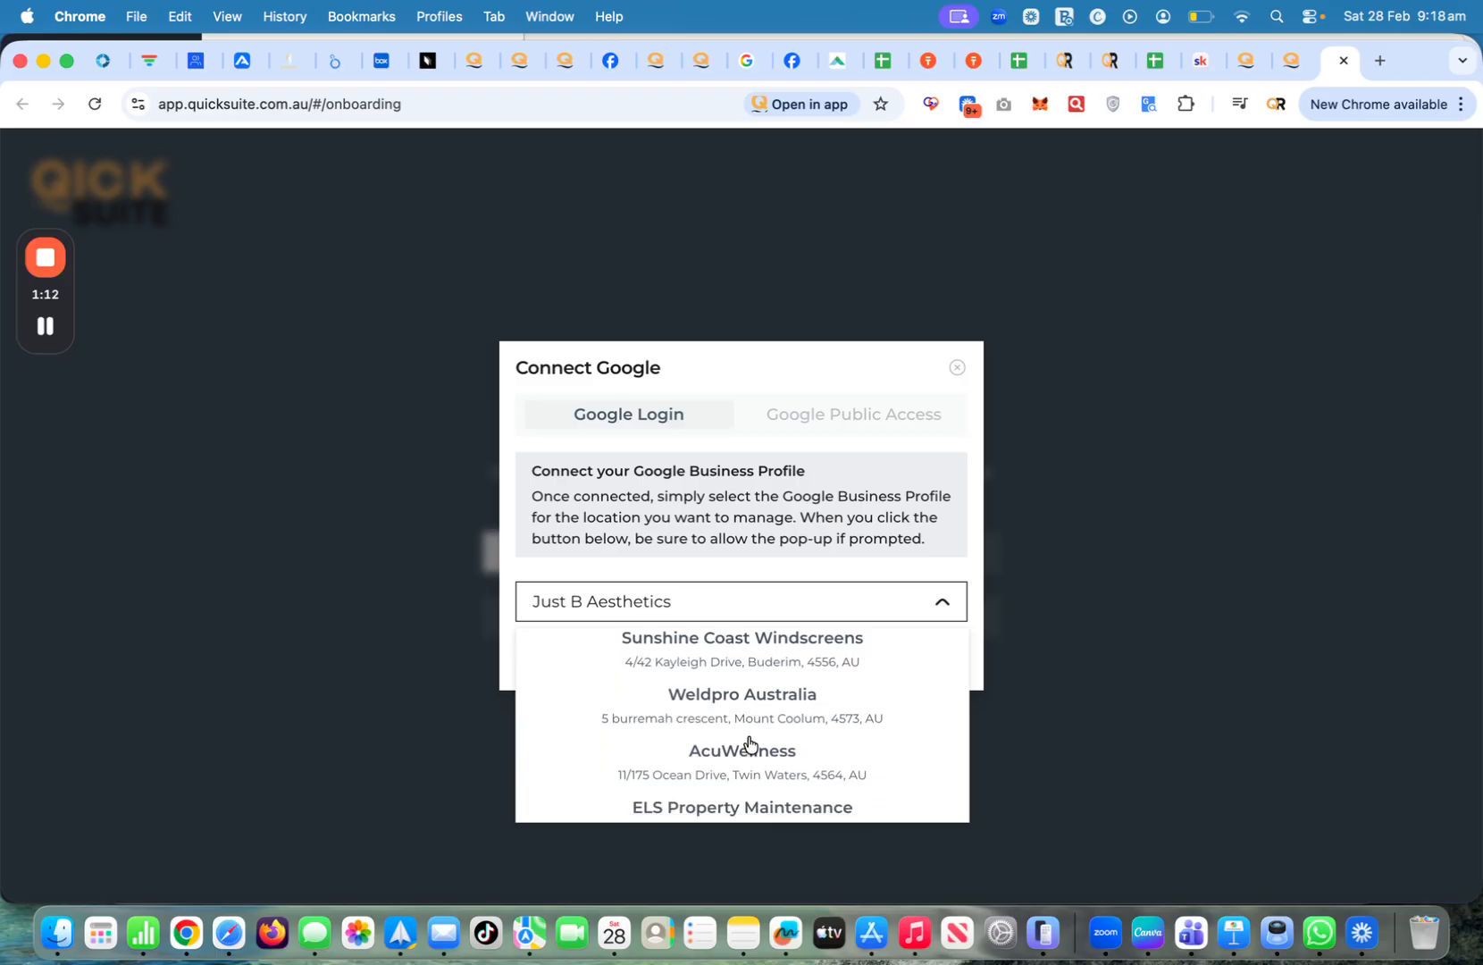
pyautogui.scroll(-5, 749, 743)
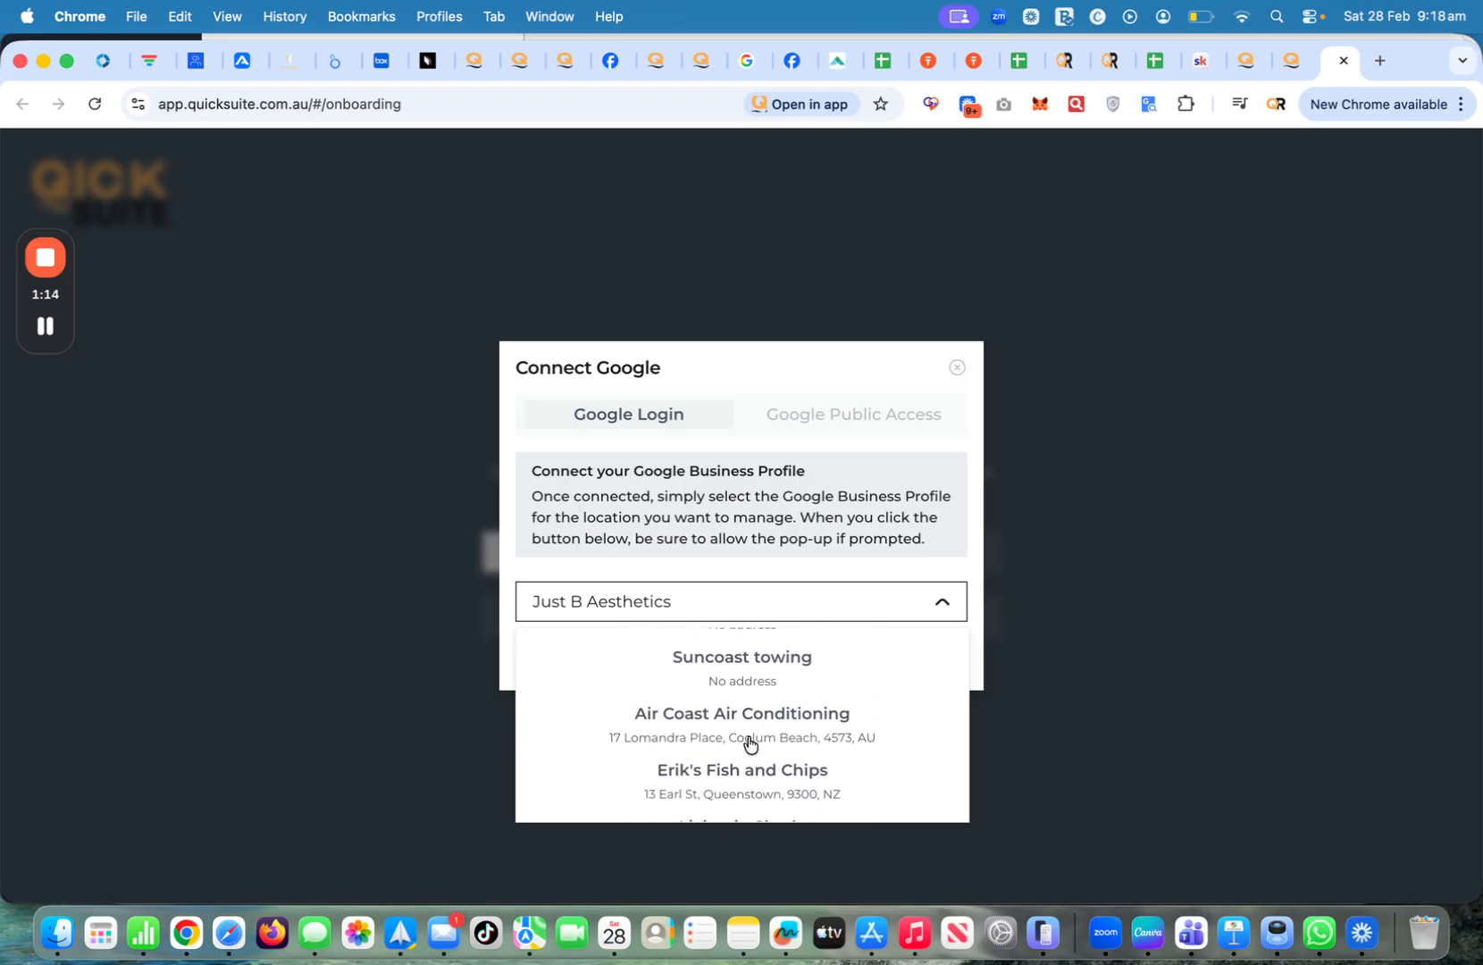
pyautogui.scroll(-1, 747, 748)
pyautogui.scroll(1, 748, 749)
pyautogui.scroll(-3, 746, 715)
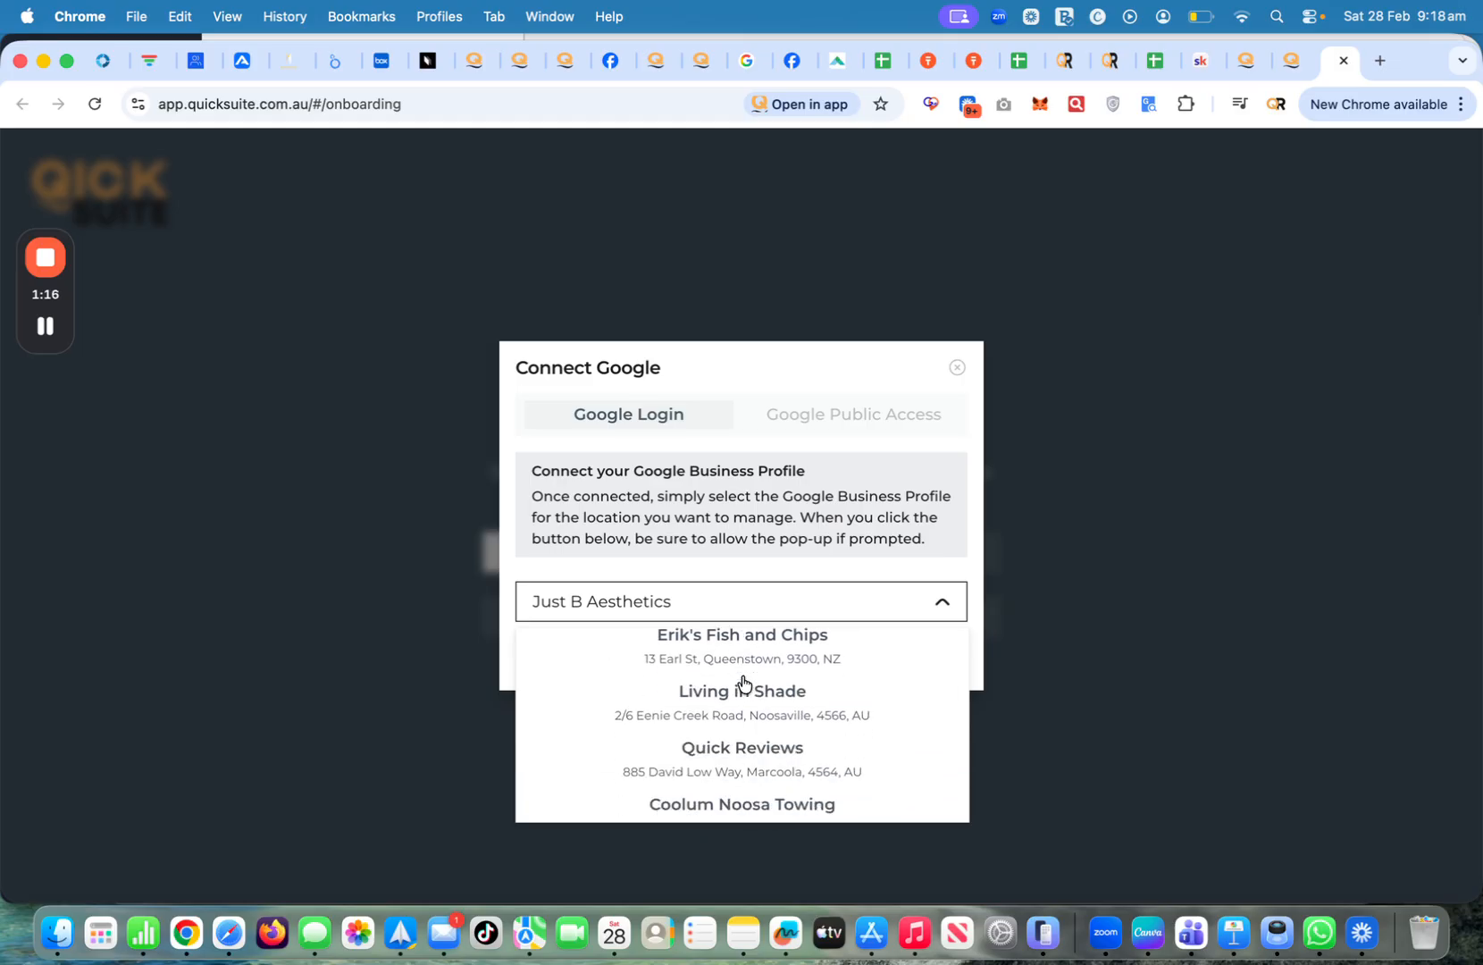
pyautogui.scroll(-2, 744, 696)
pyautogui.scroll(1, 746, 708)
pyautogui.scroll(-2, 745, 713)
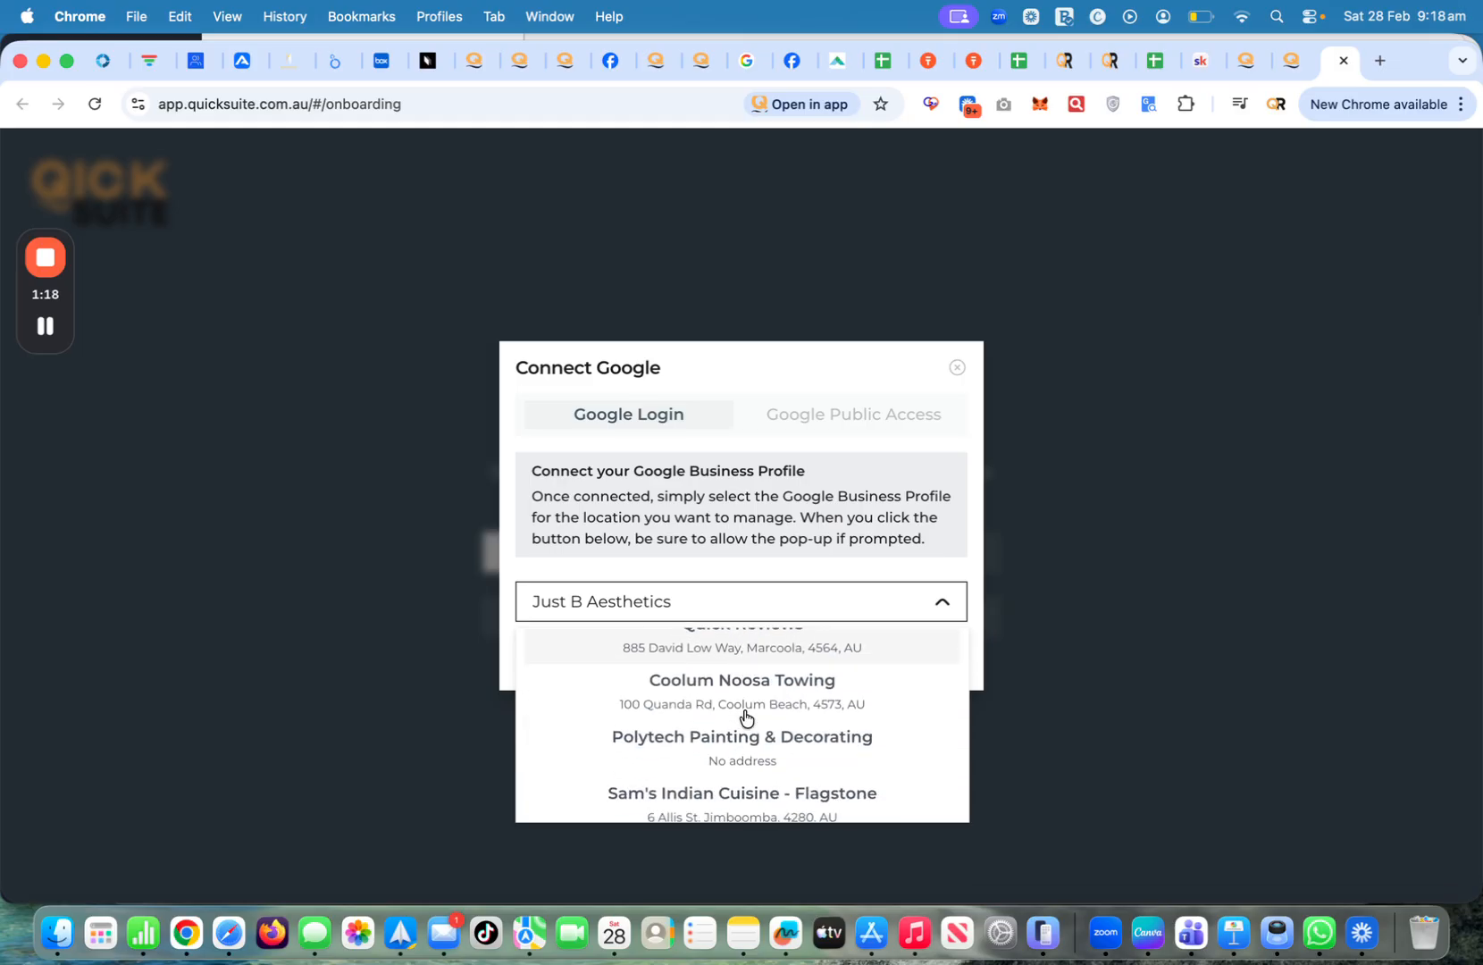
pyautogui.click(726, 702)
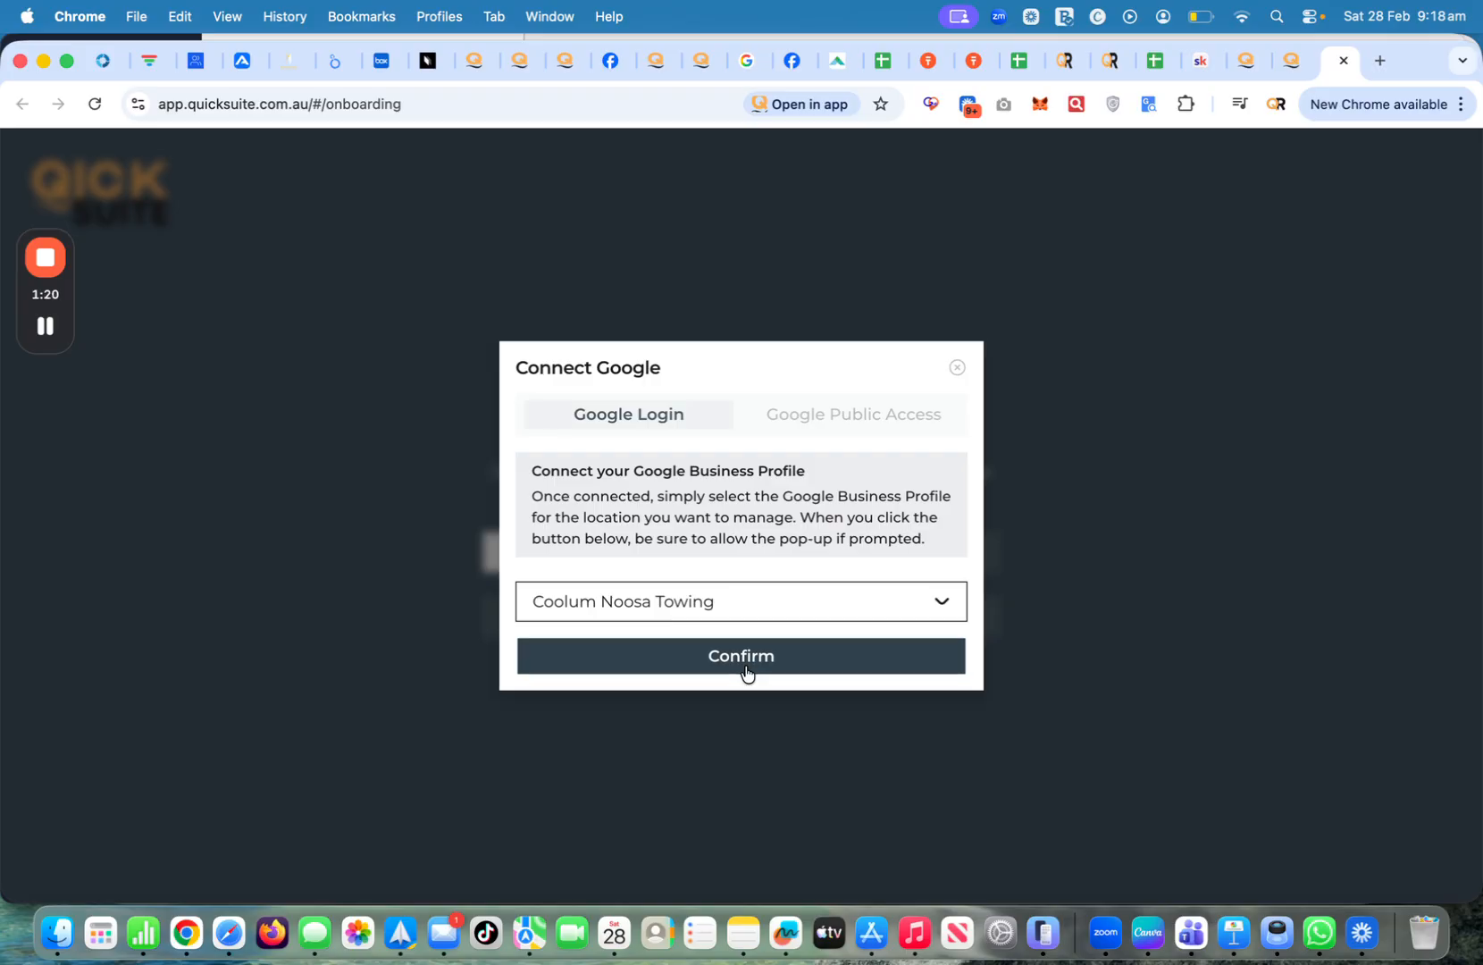
pyautogui.click(746, 670)
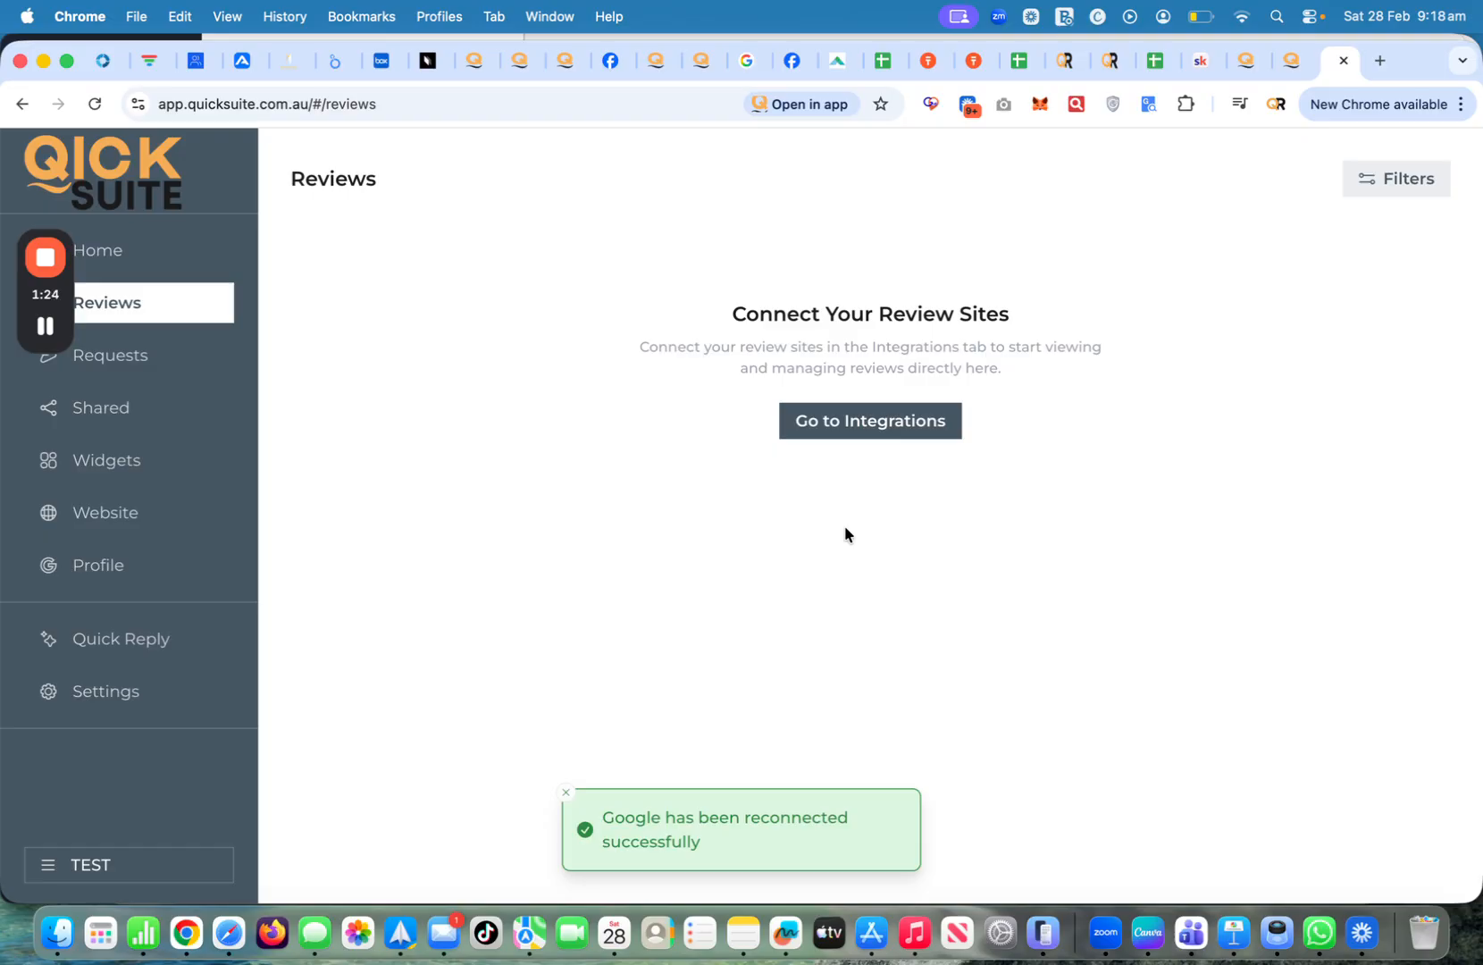
# View the Home dashboard's Ranking & Competitors and Review Statistics tabs, then go to Reviews
pyautogui.click(122, 251)
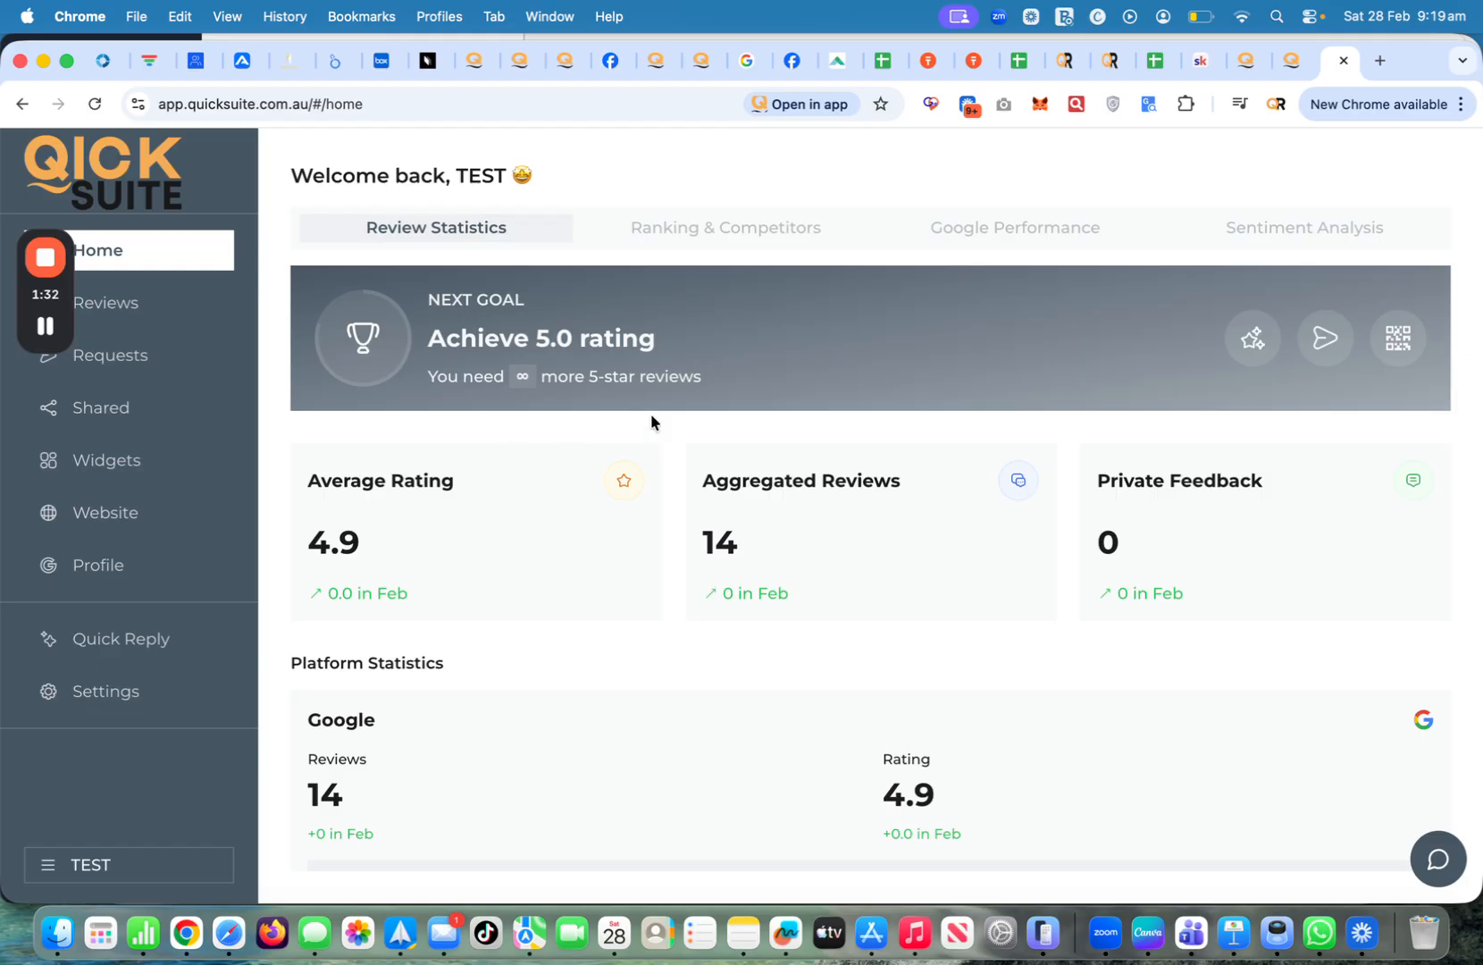
pyautogui.click(750, 230)
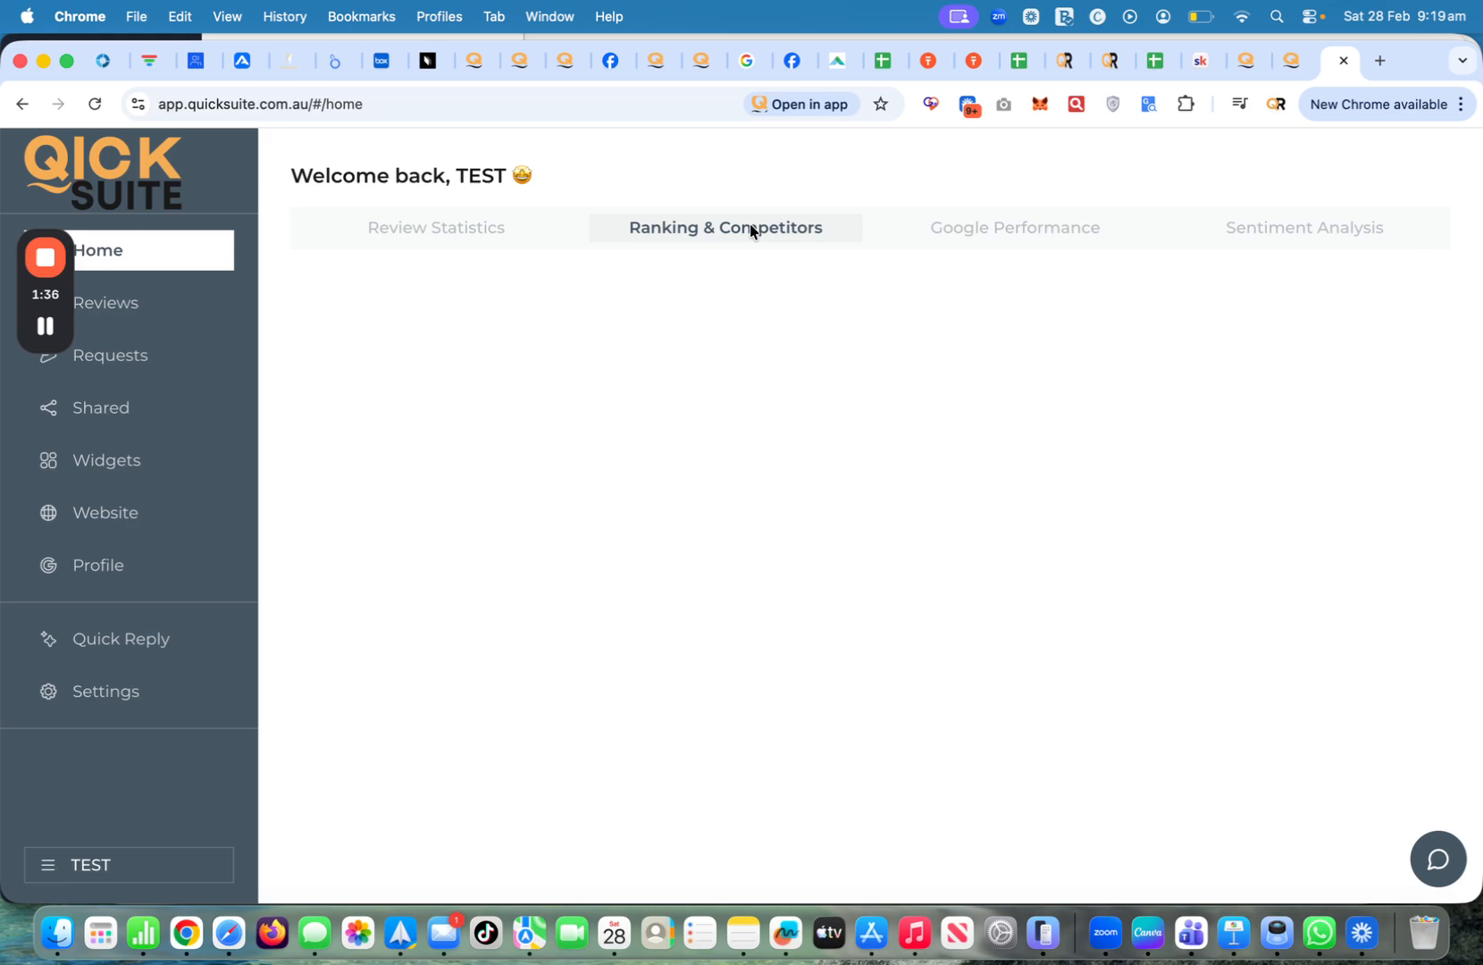
pyautogui.click(480, 232)
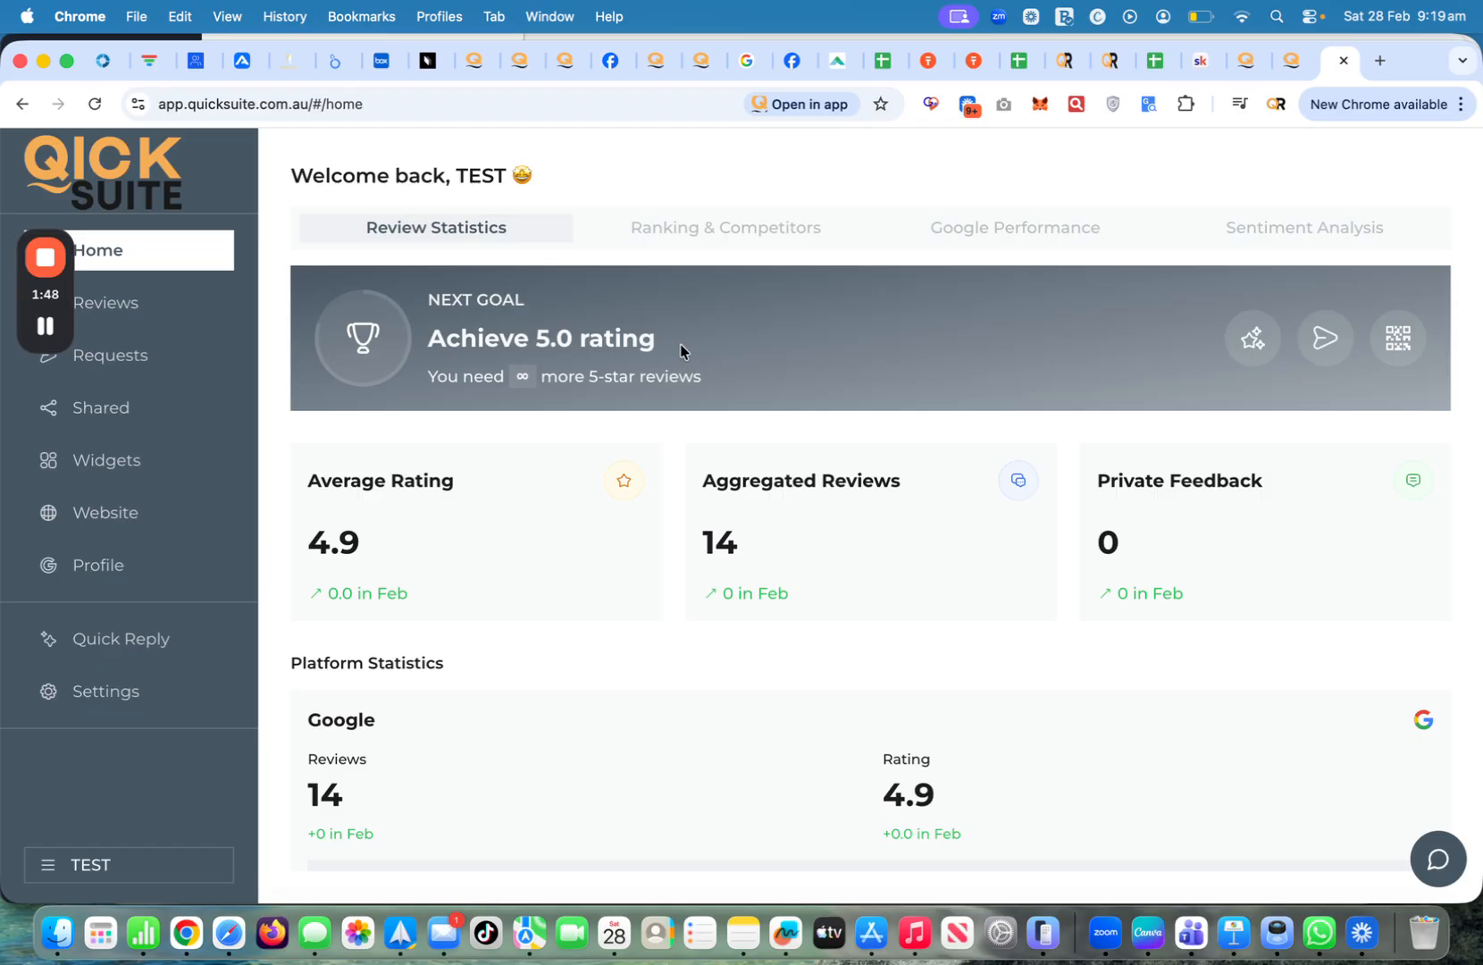
pyautogui.click(41, 331)
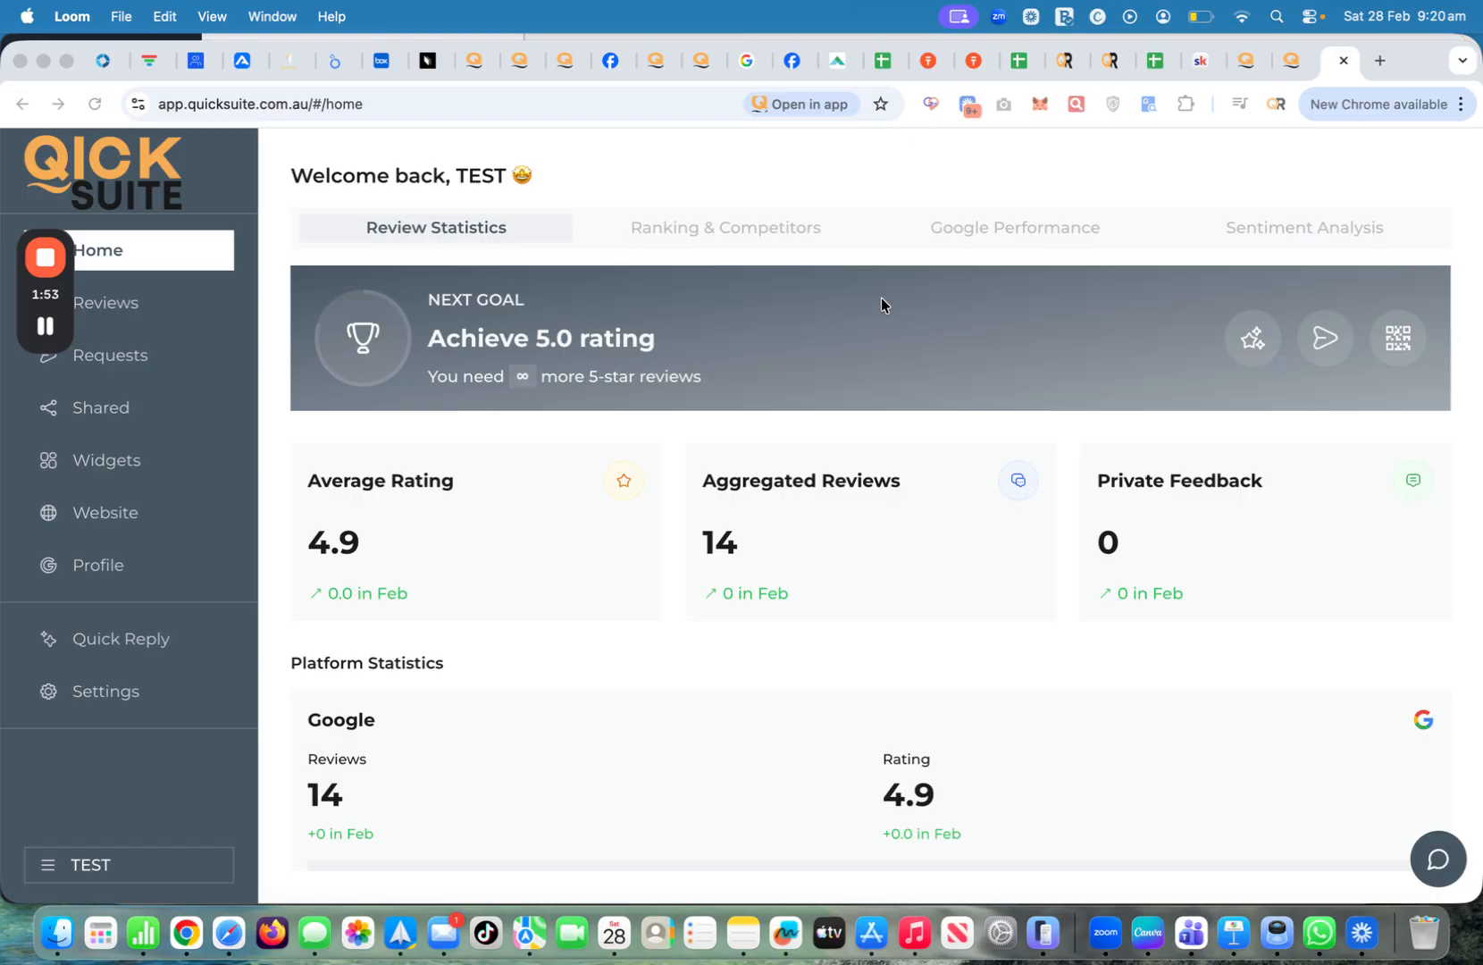
pyautogui.click(123, 308)
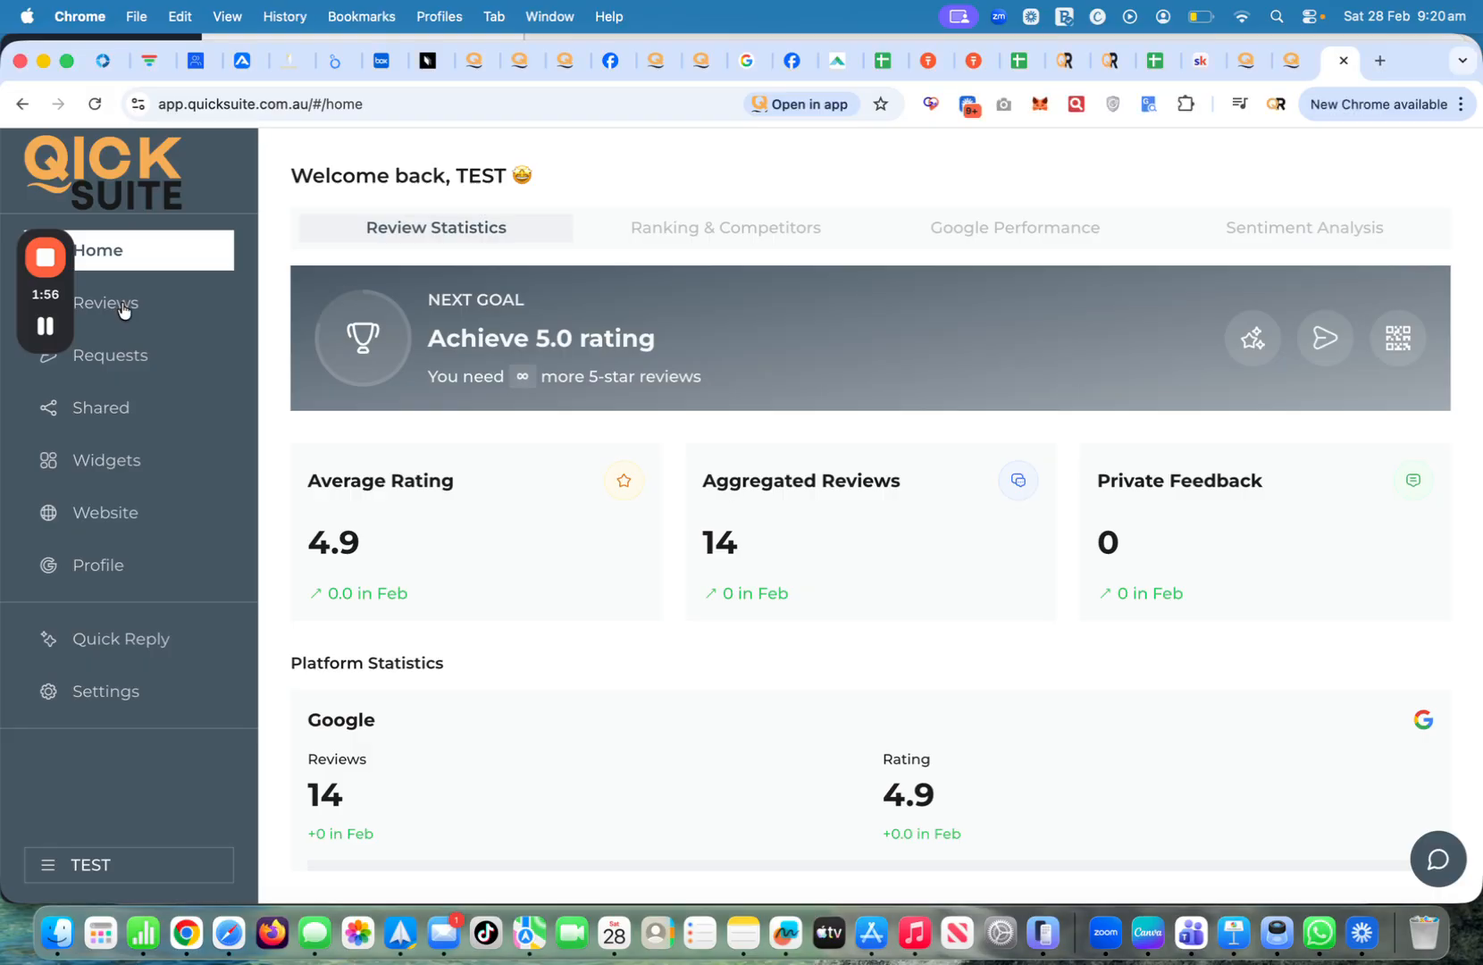
pyautogui.click(123, 306)
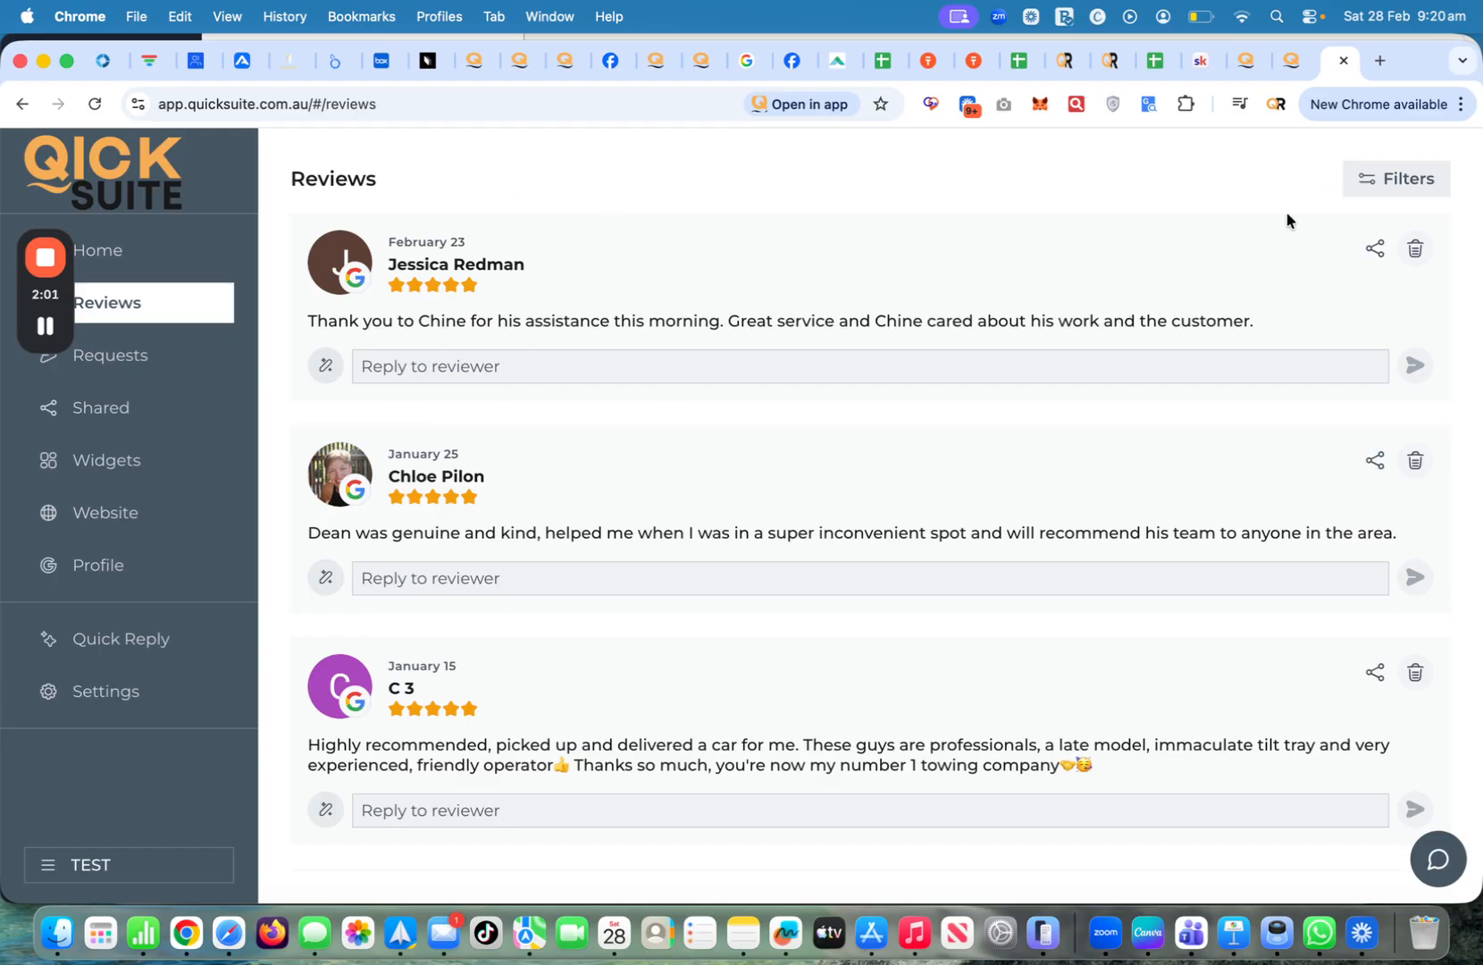
# Filter reviews to the Google review source and close the Filter Reviews panel
pyautogui.click(1367, 182)
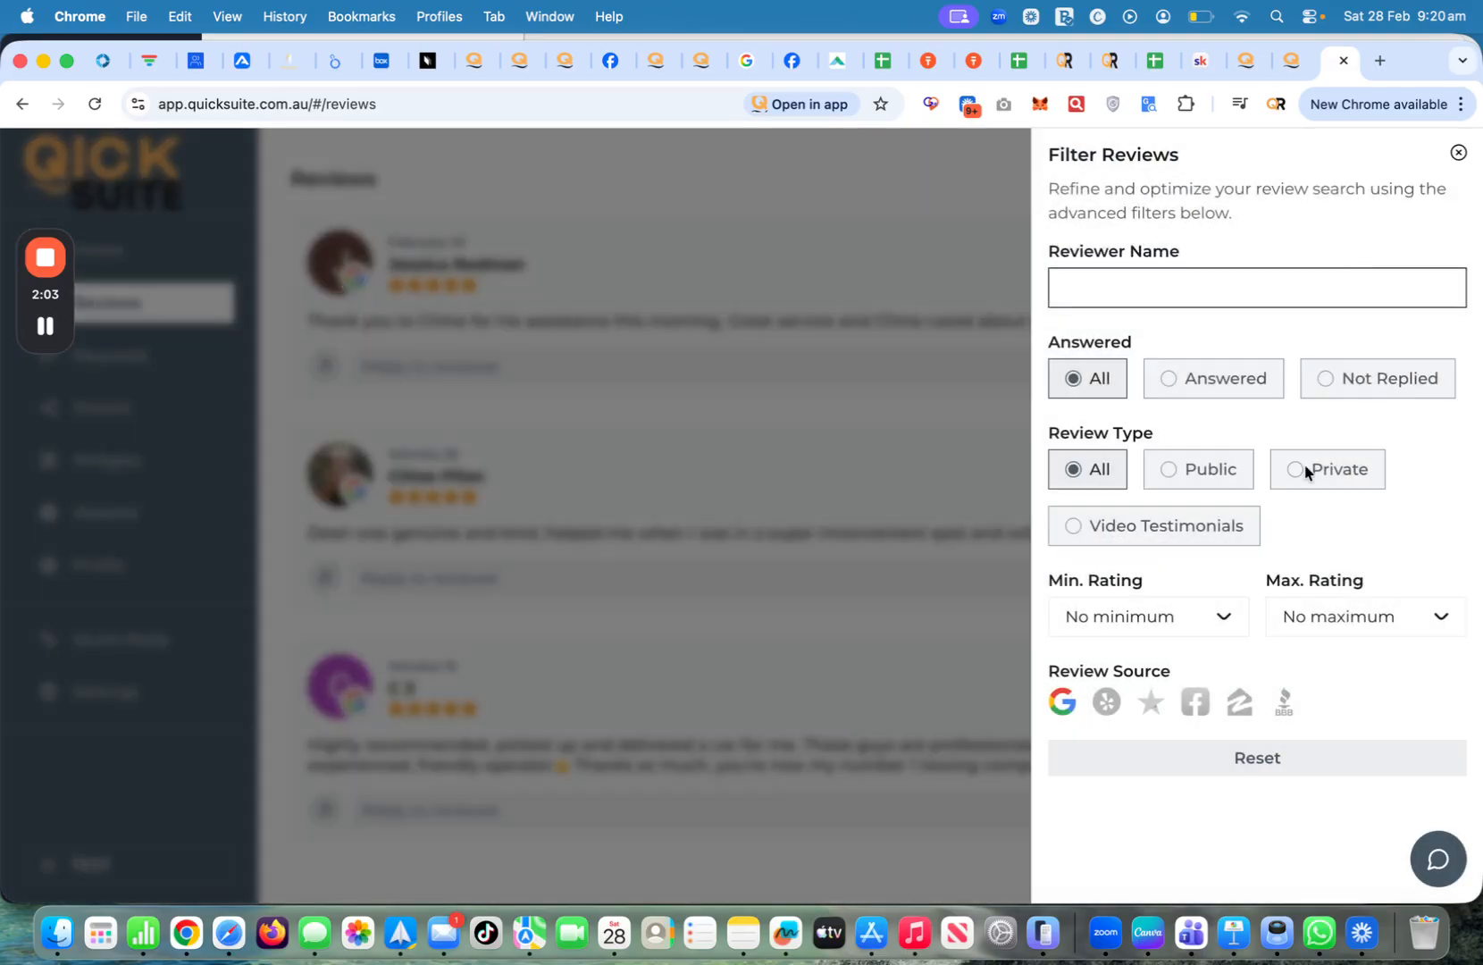
pyautogui.click(1066, 702)
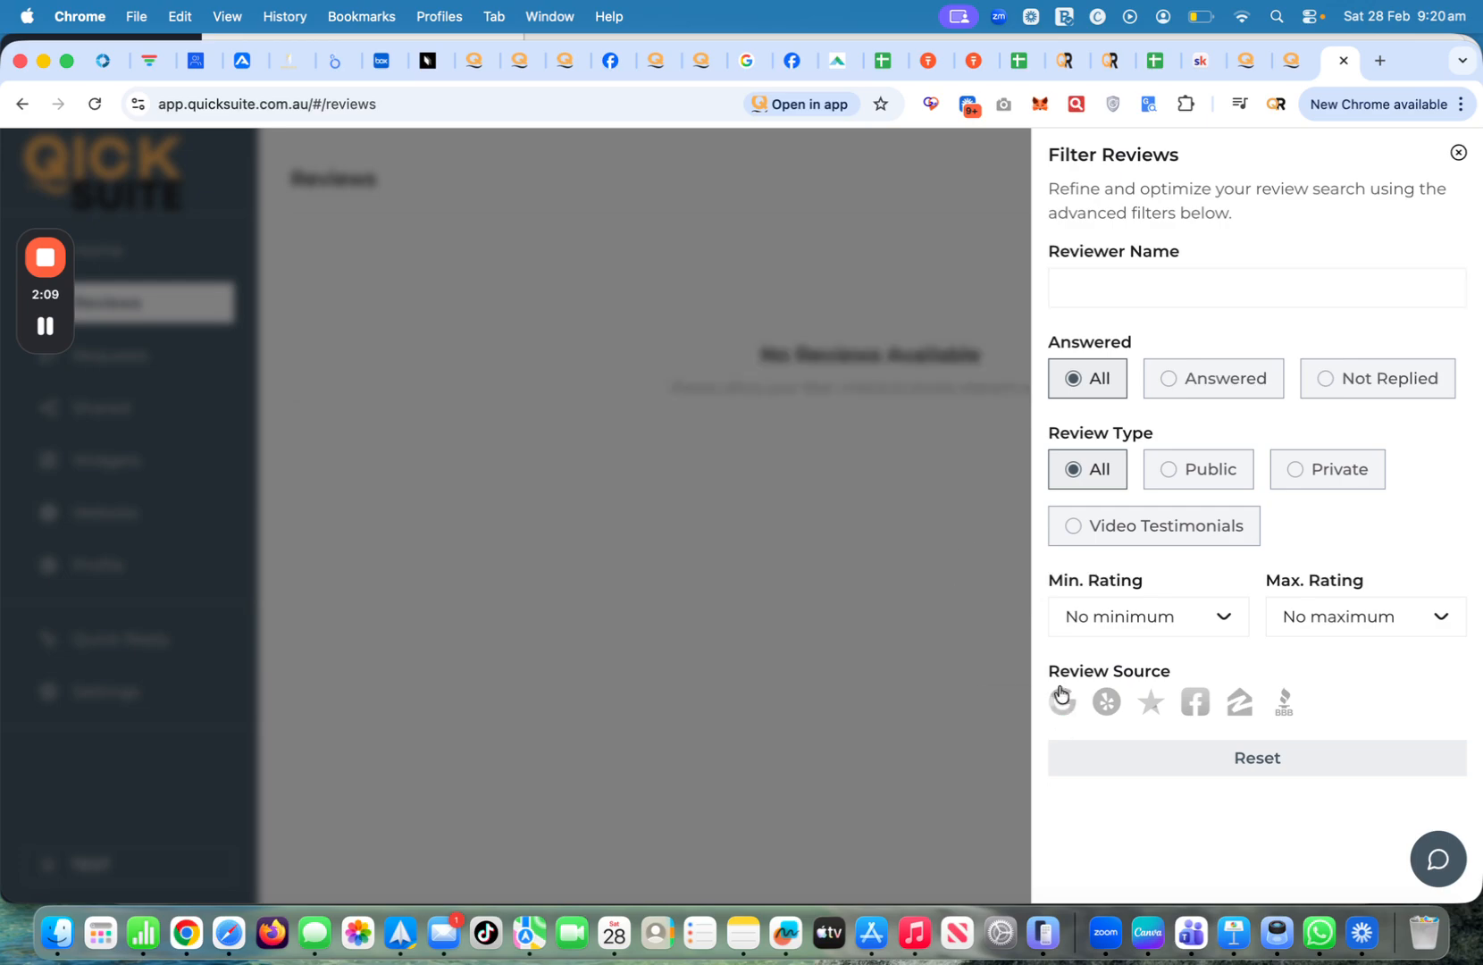
pyautogui.click(1061, 700)
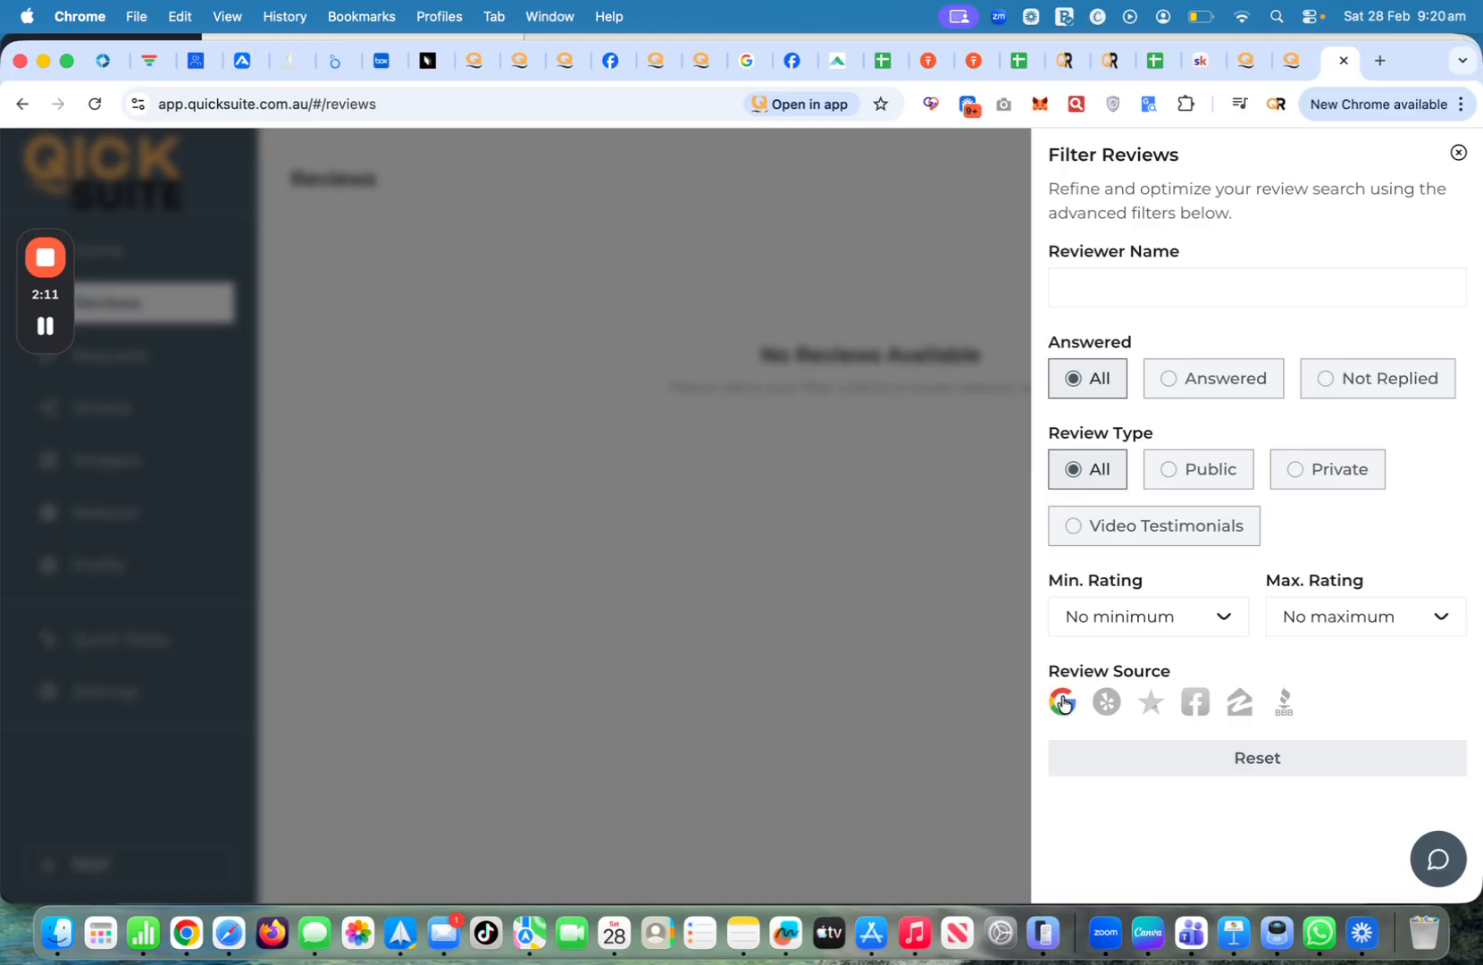
pyautogui.click(925, 383)
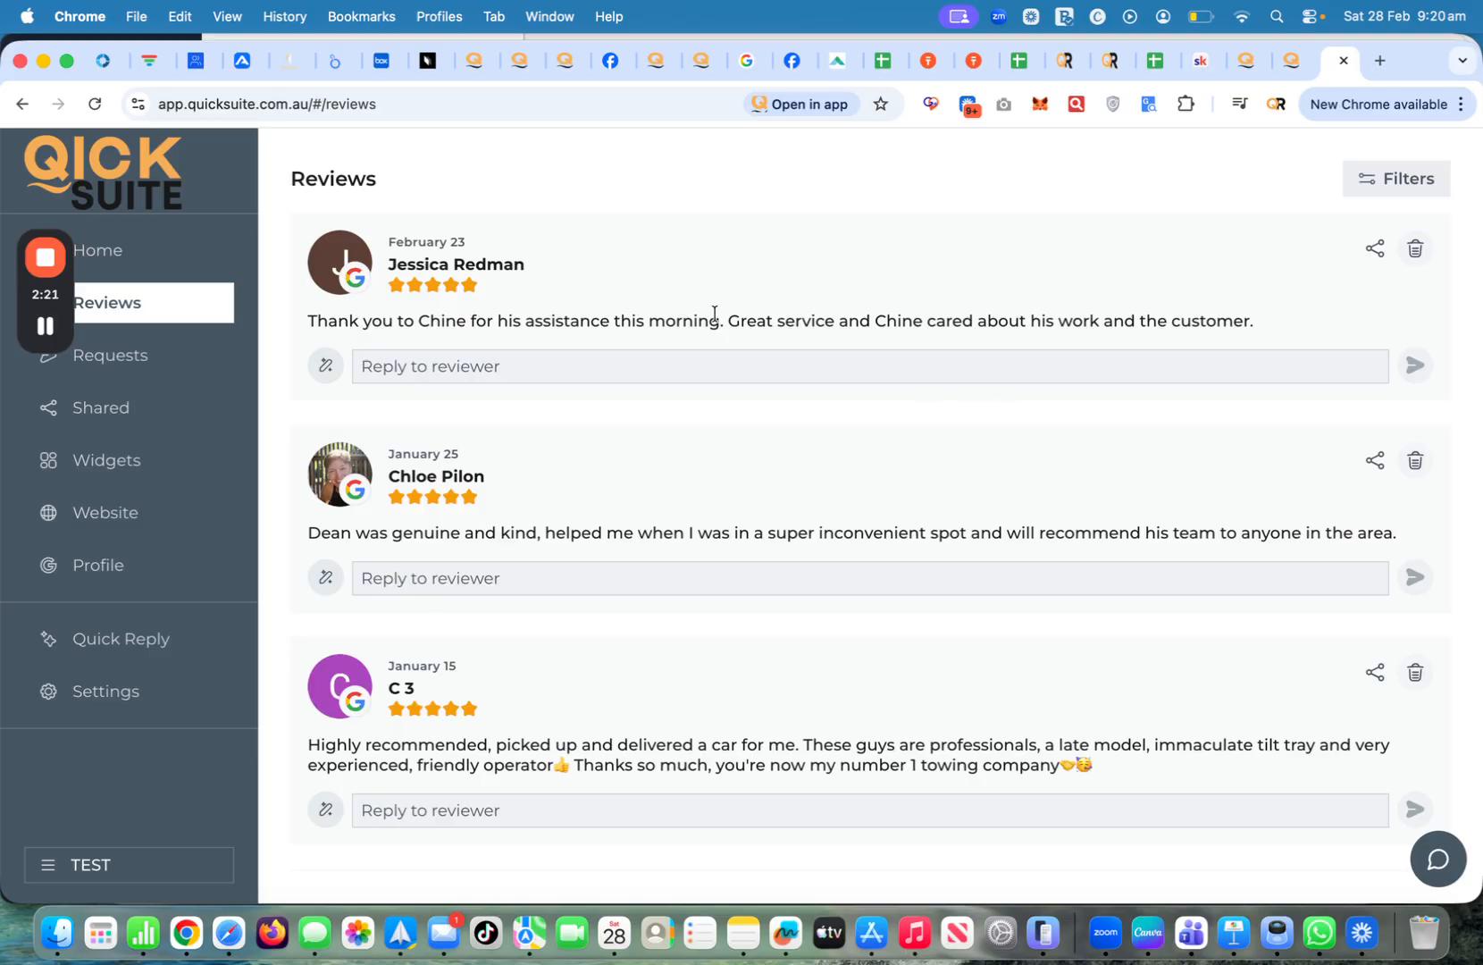
pyautogui.click(434, 366)
pyautogui.write('b2shb')
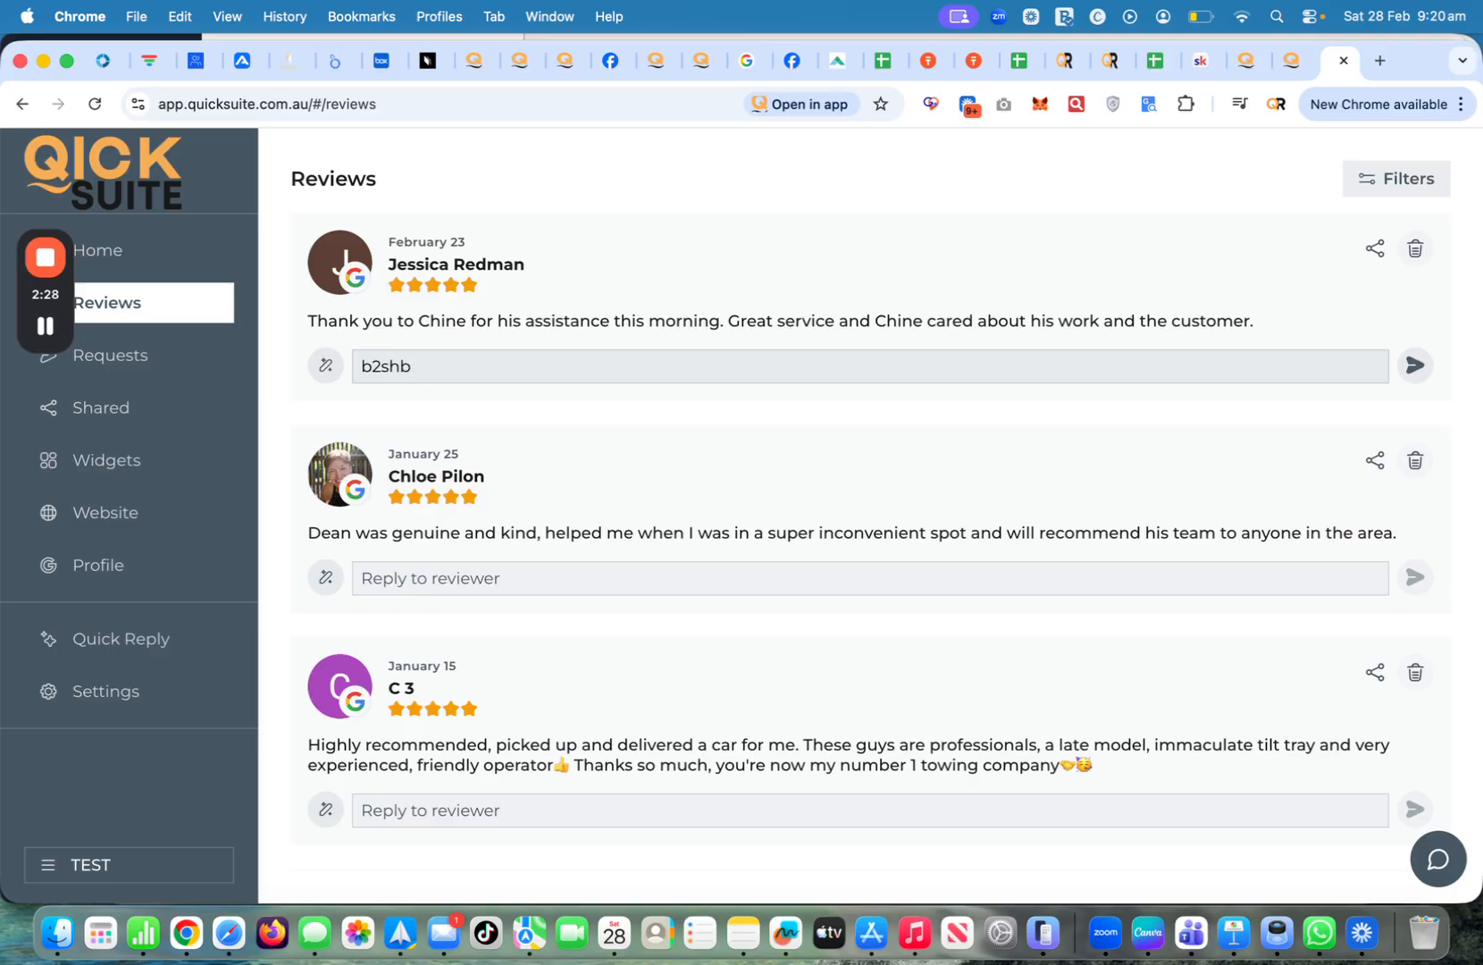
pyautogui.press('BackSpace')
pyautogui.press('BackSpace')
pyautogui.press('BackSpace')
pyautogui.press('BackSpace')
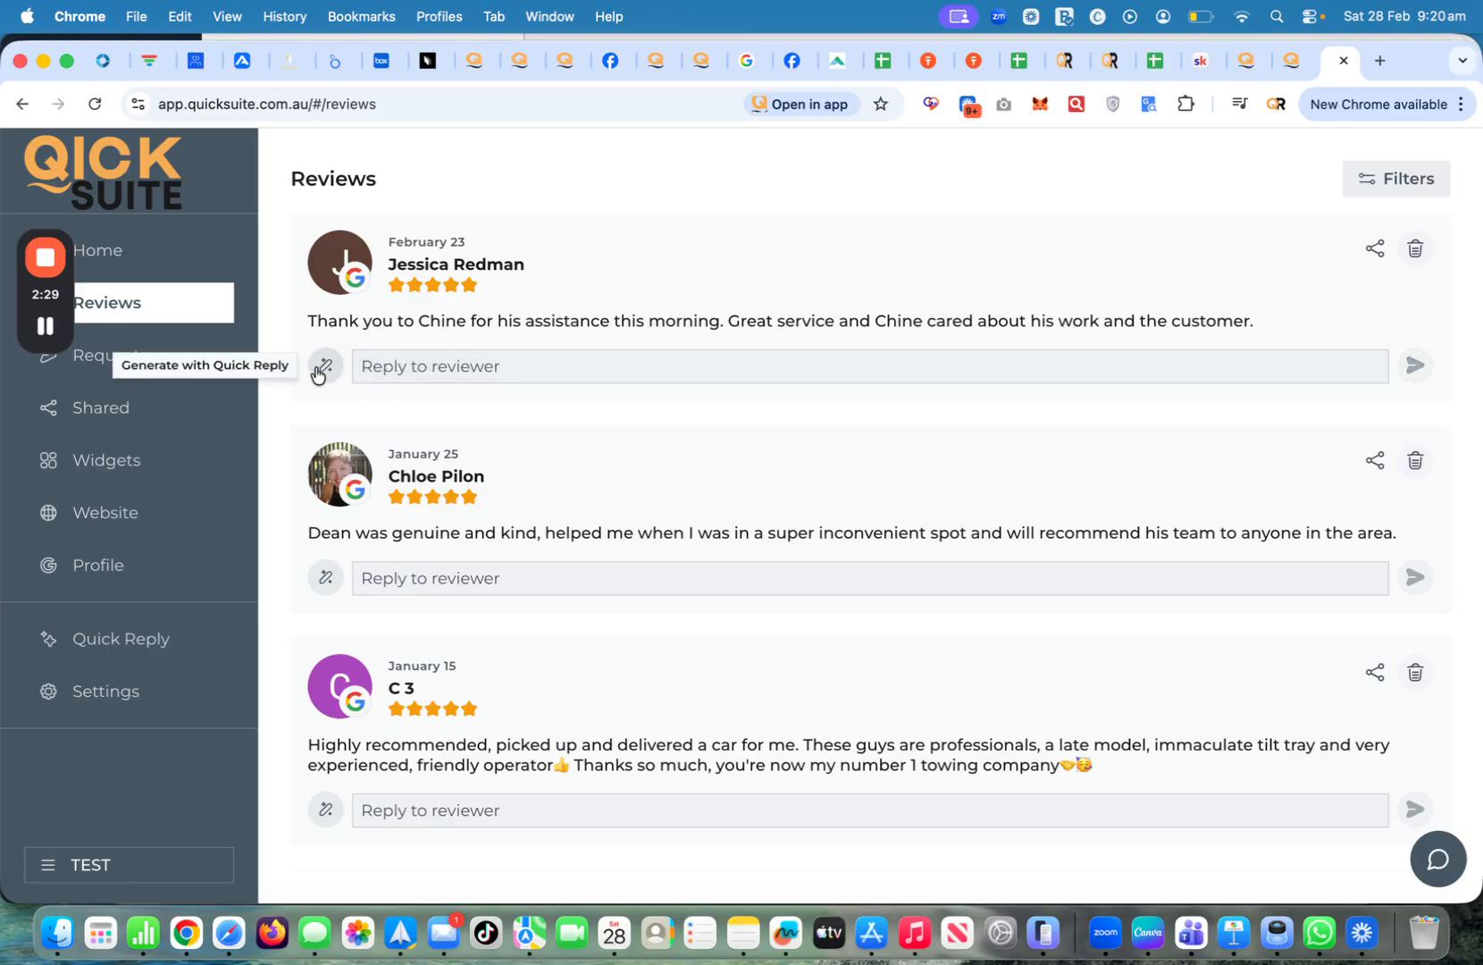
pyautogui.click(325, 366)
pyautogui.click(486, 457)
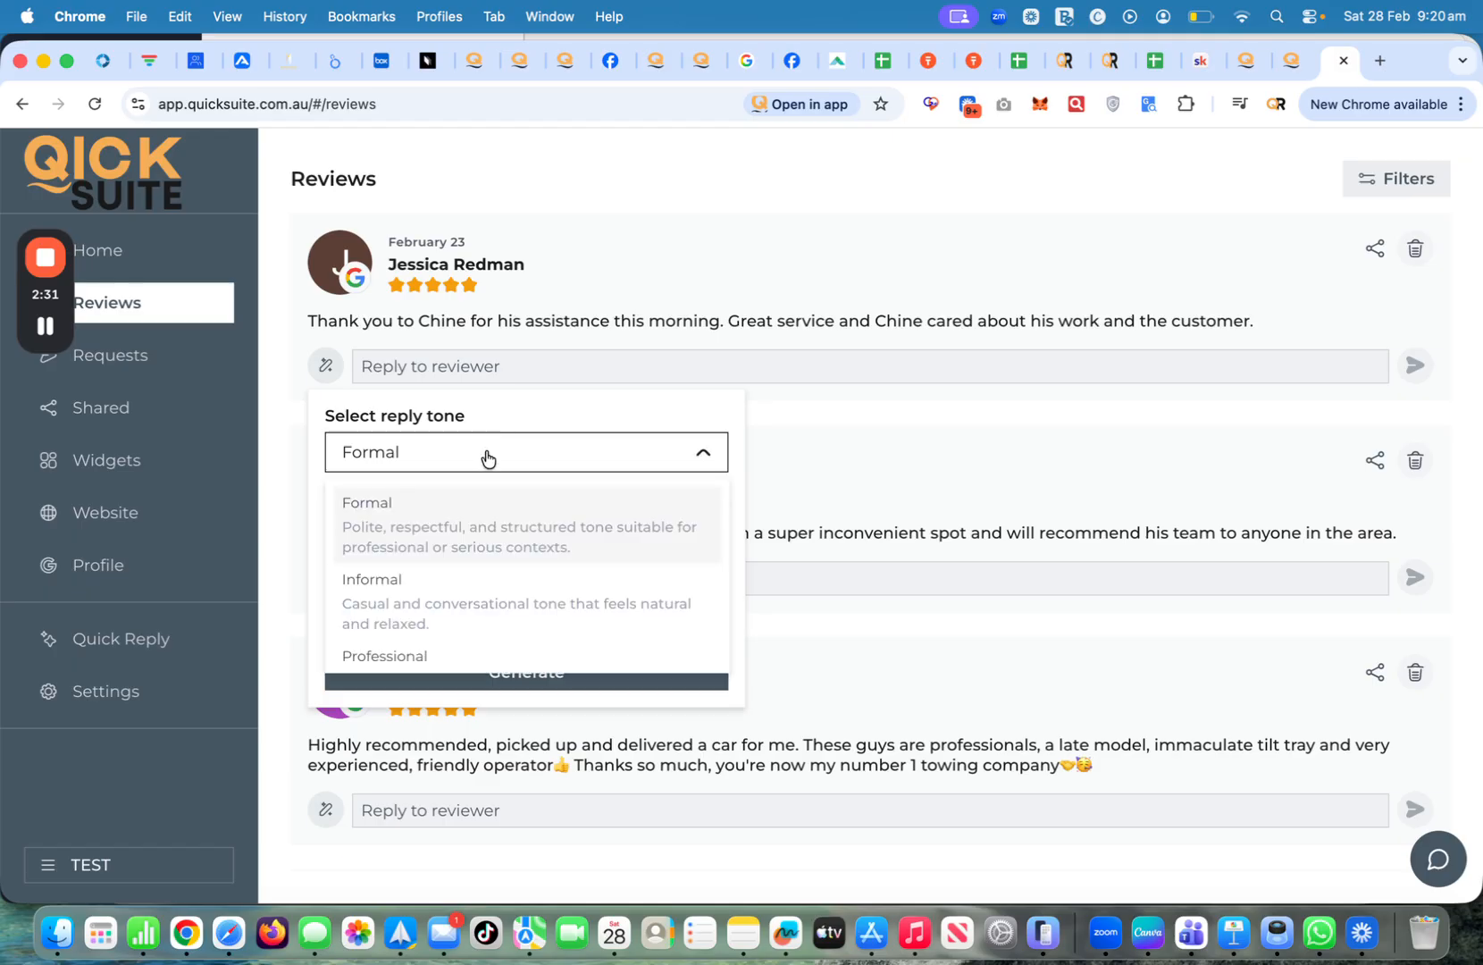
pyautogui.scroll(-3, 491, 645)
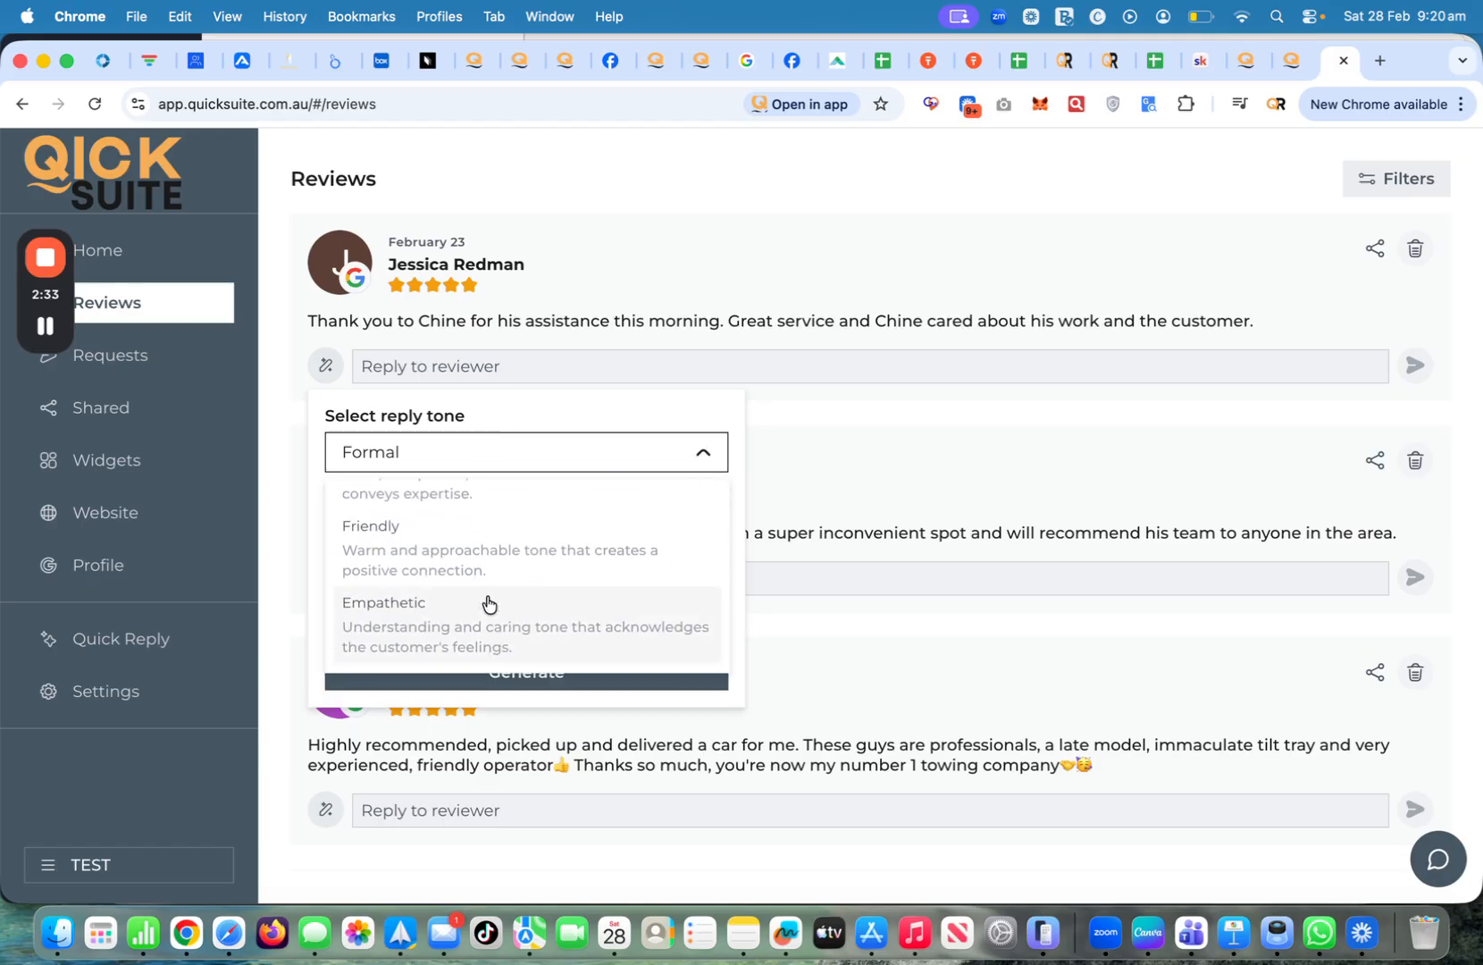
pyautogui.click(490, 550)
pyautogui.click(519, 665)
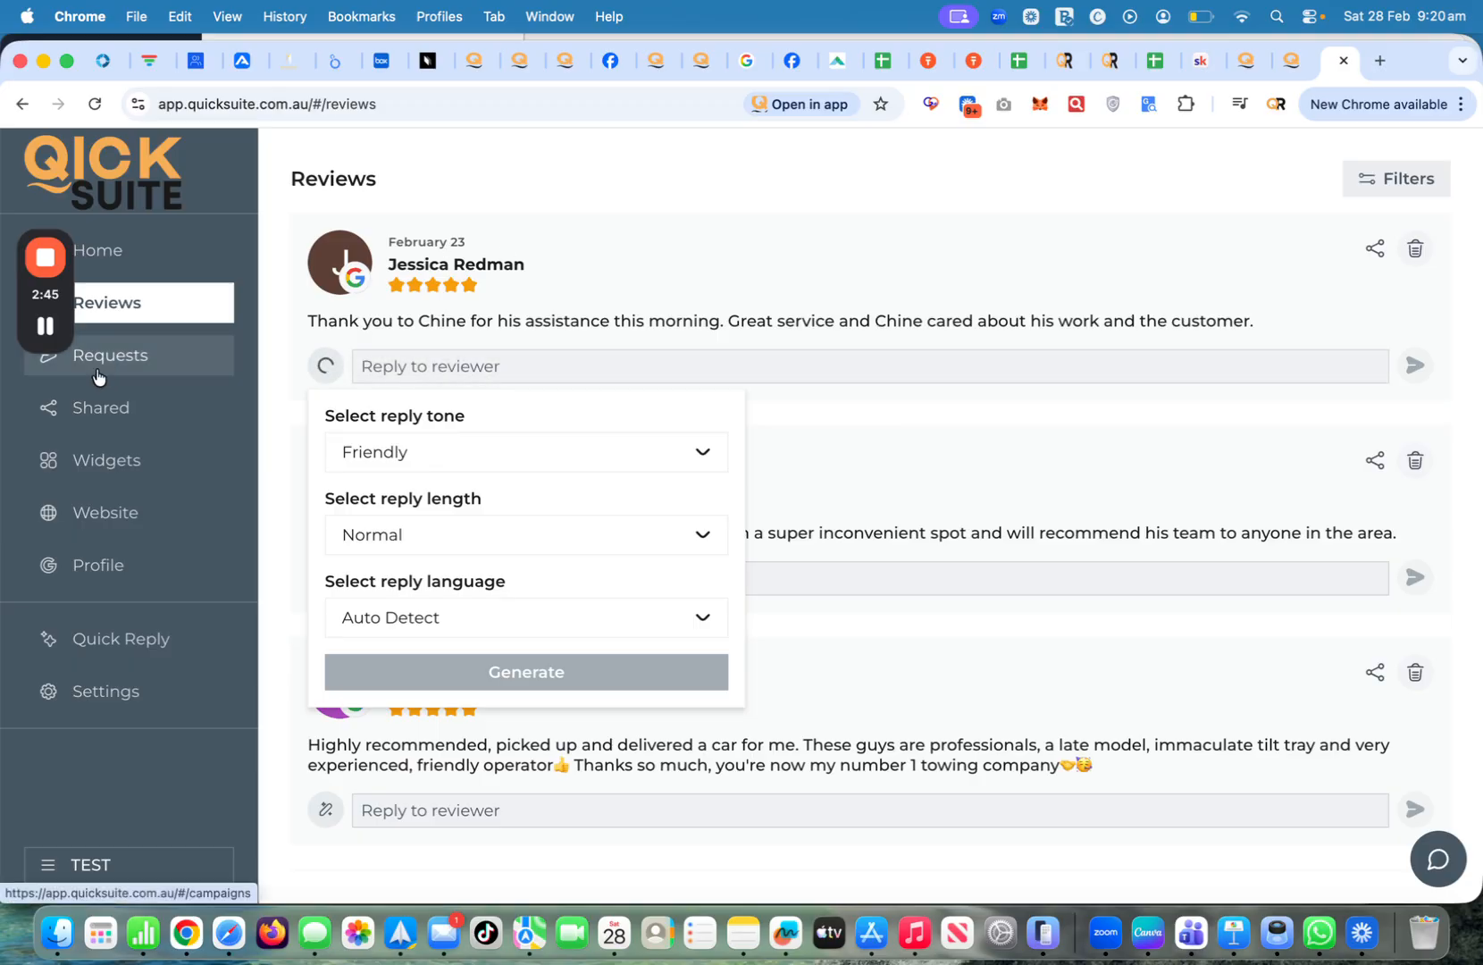
pyautogui.moveTo(47, 327)
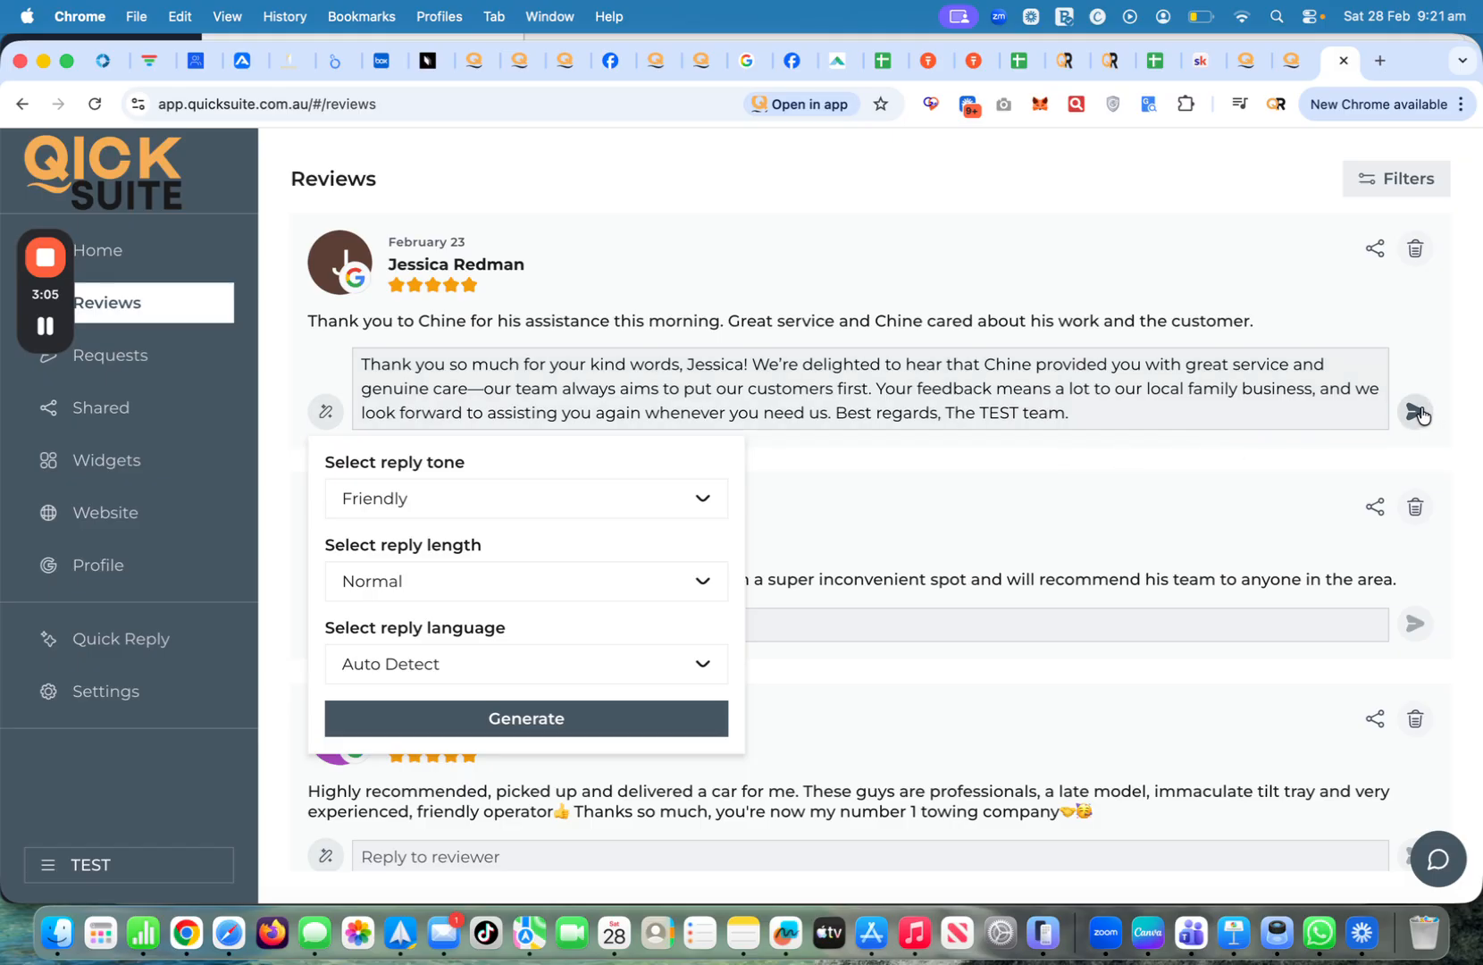
pyautogui.click(1174, 505)
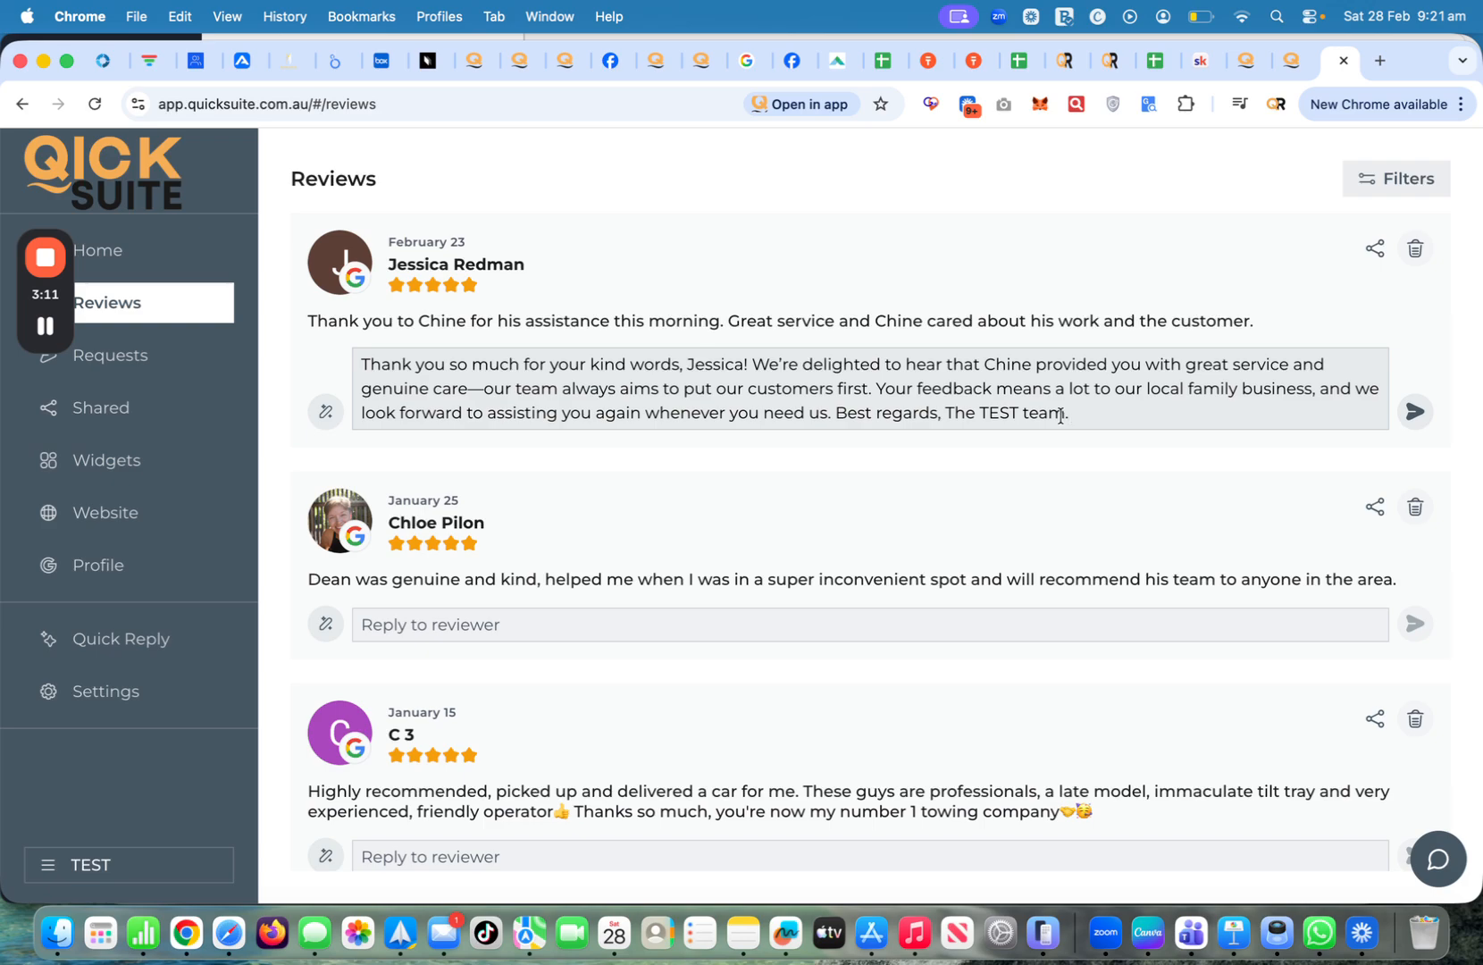
pyautogui.scroll(-1, 754, 465)
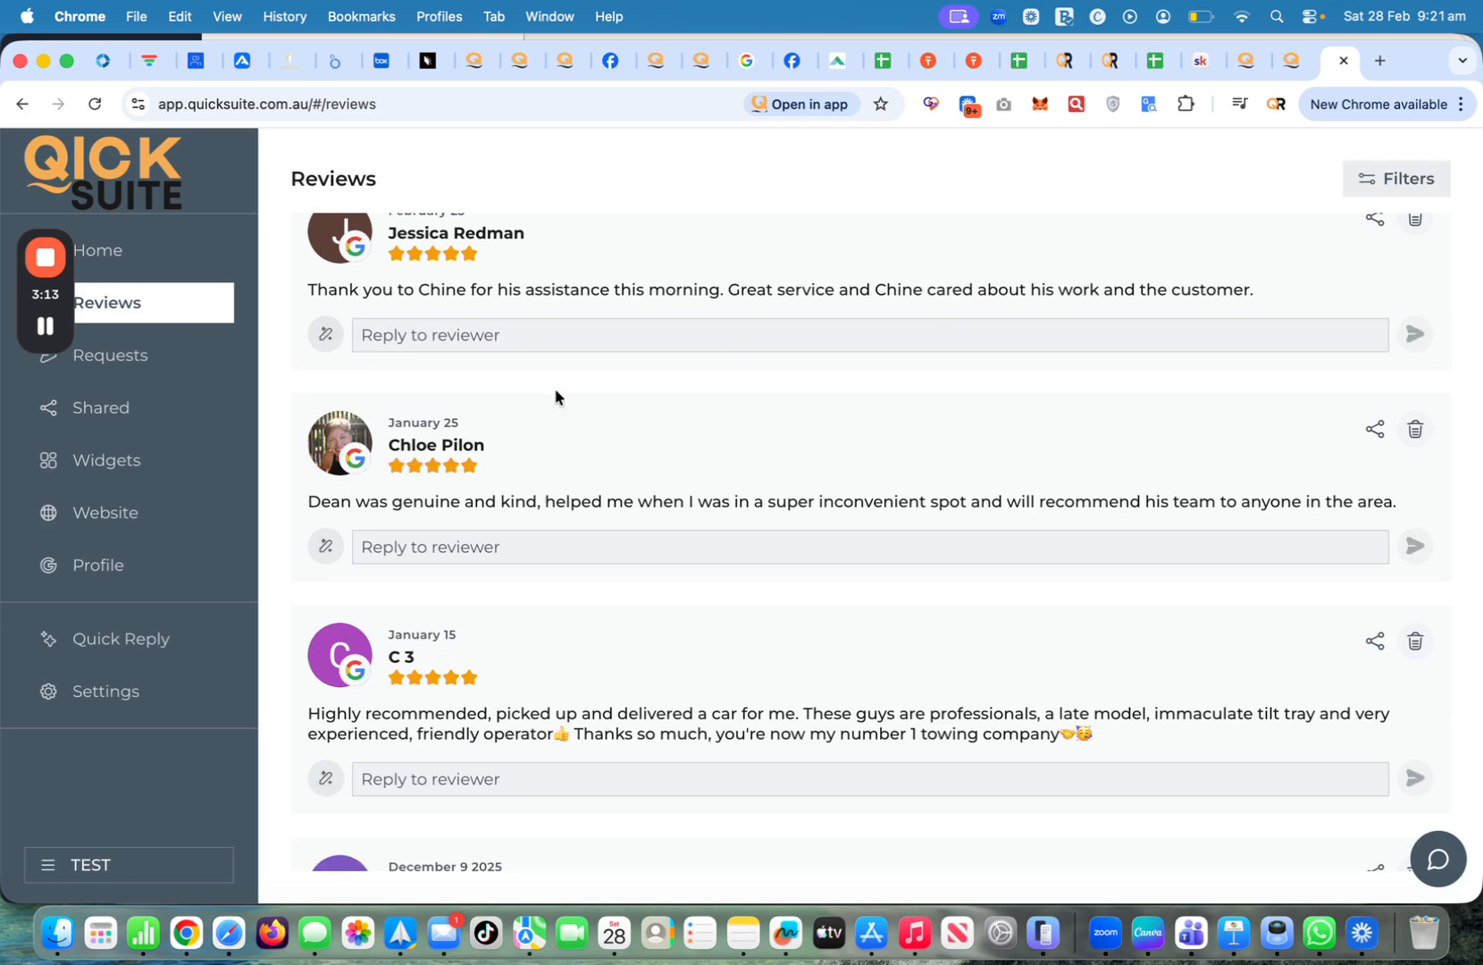
pyautogui.scroll(1, 482, 473)
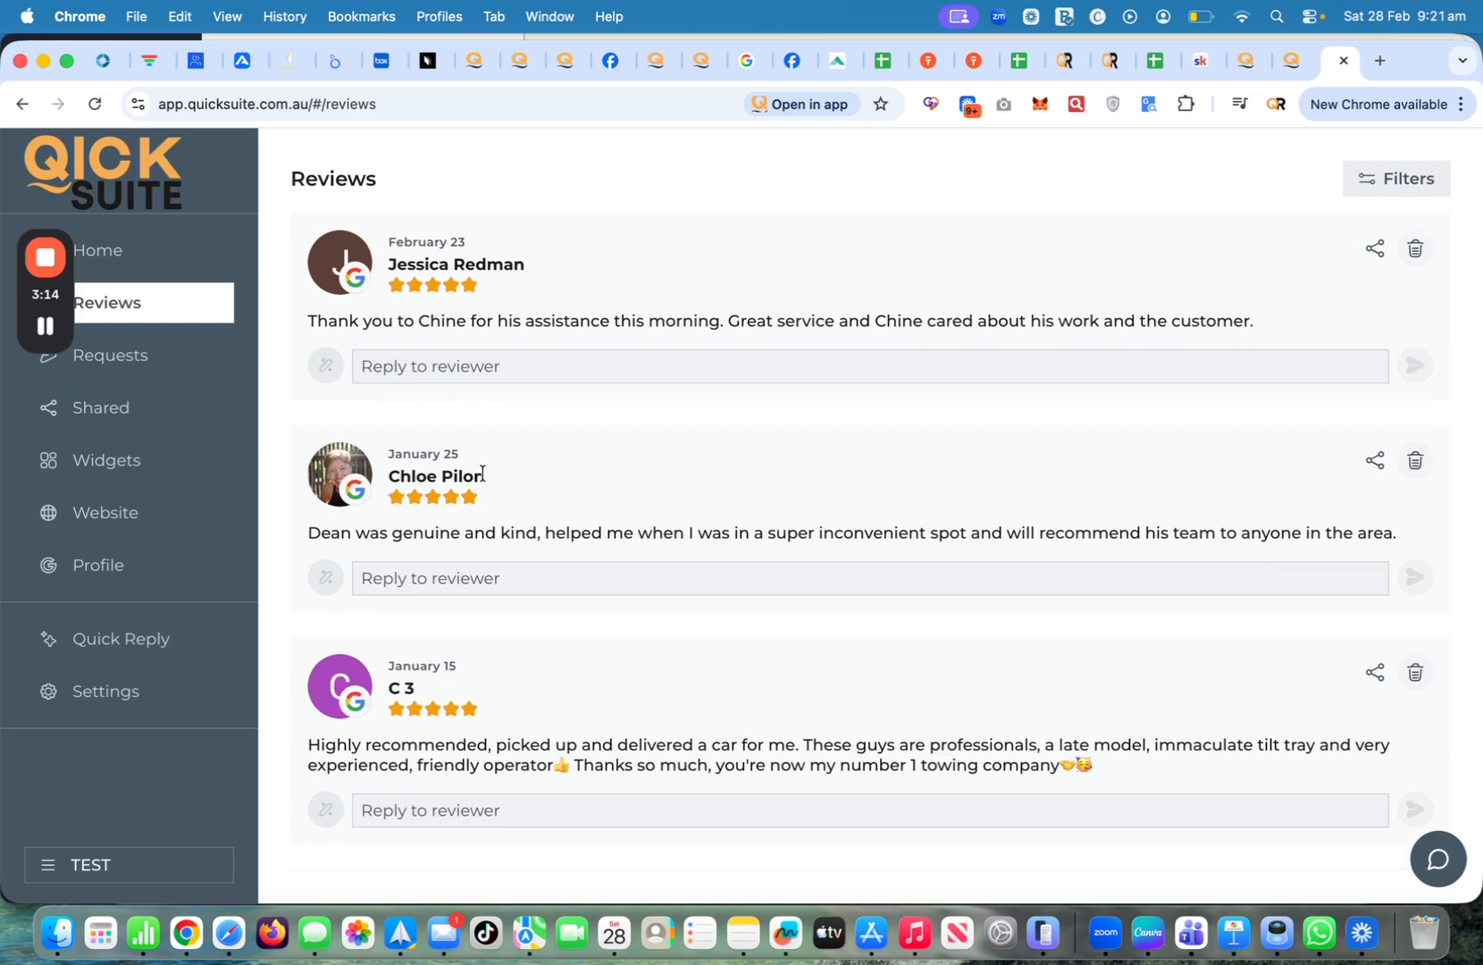
# Open the kiosk QR review page in a new tab from Home, then return to the dashboard
pyautogui.click(159, 250)
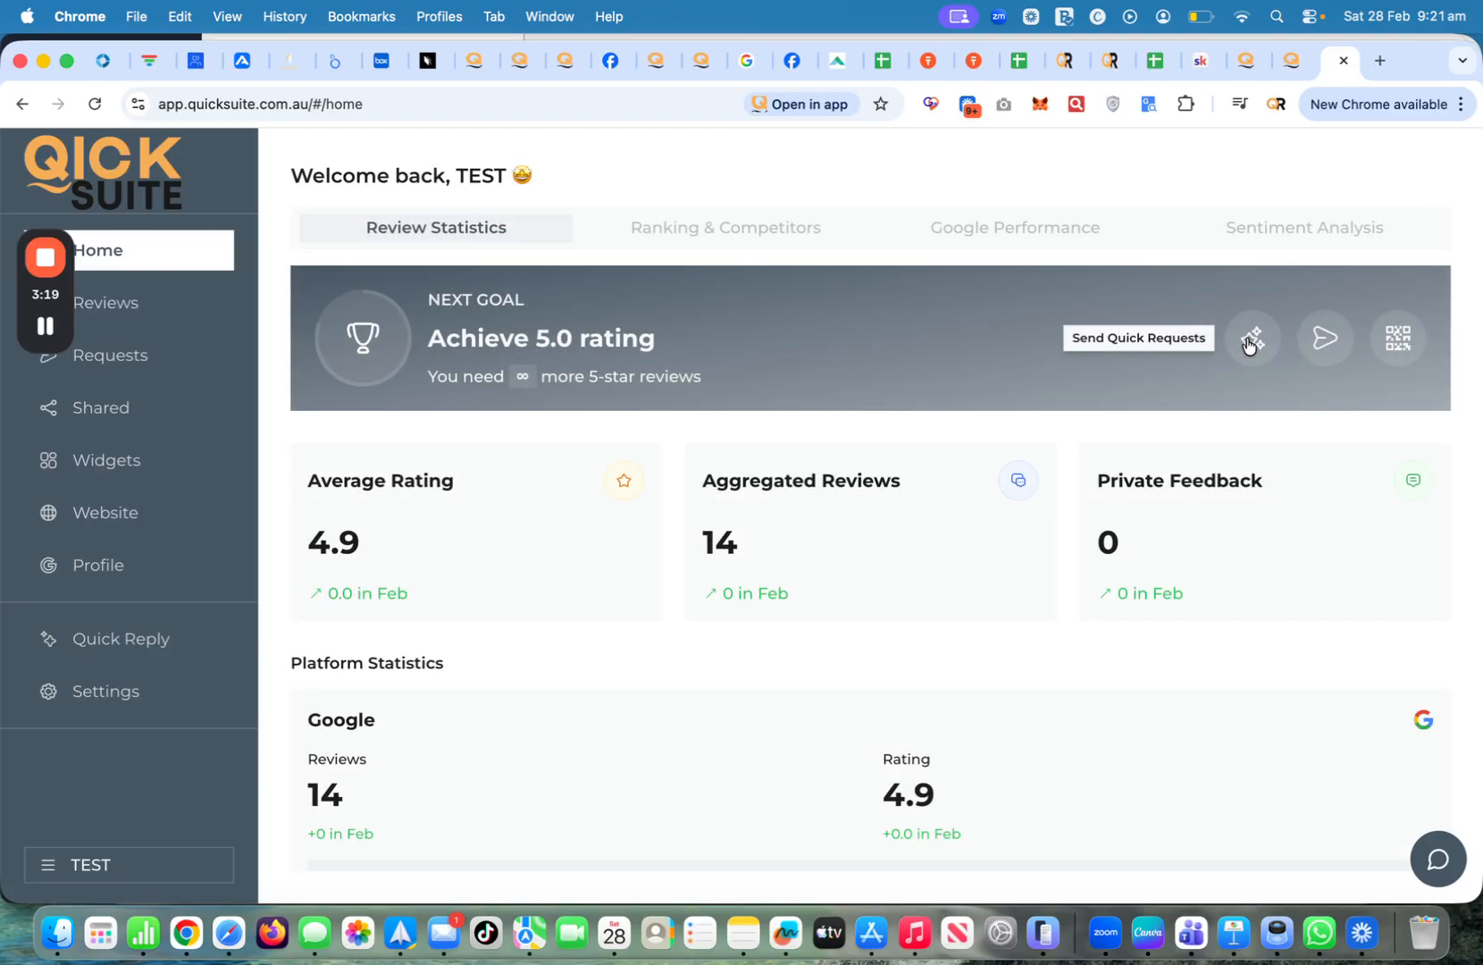
pyautogui.click(1399, 341)
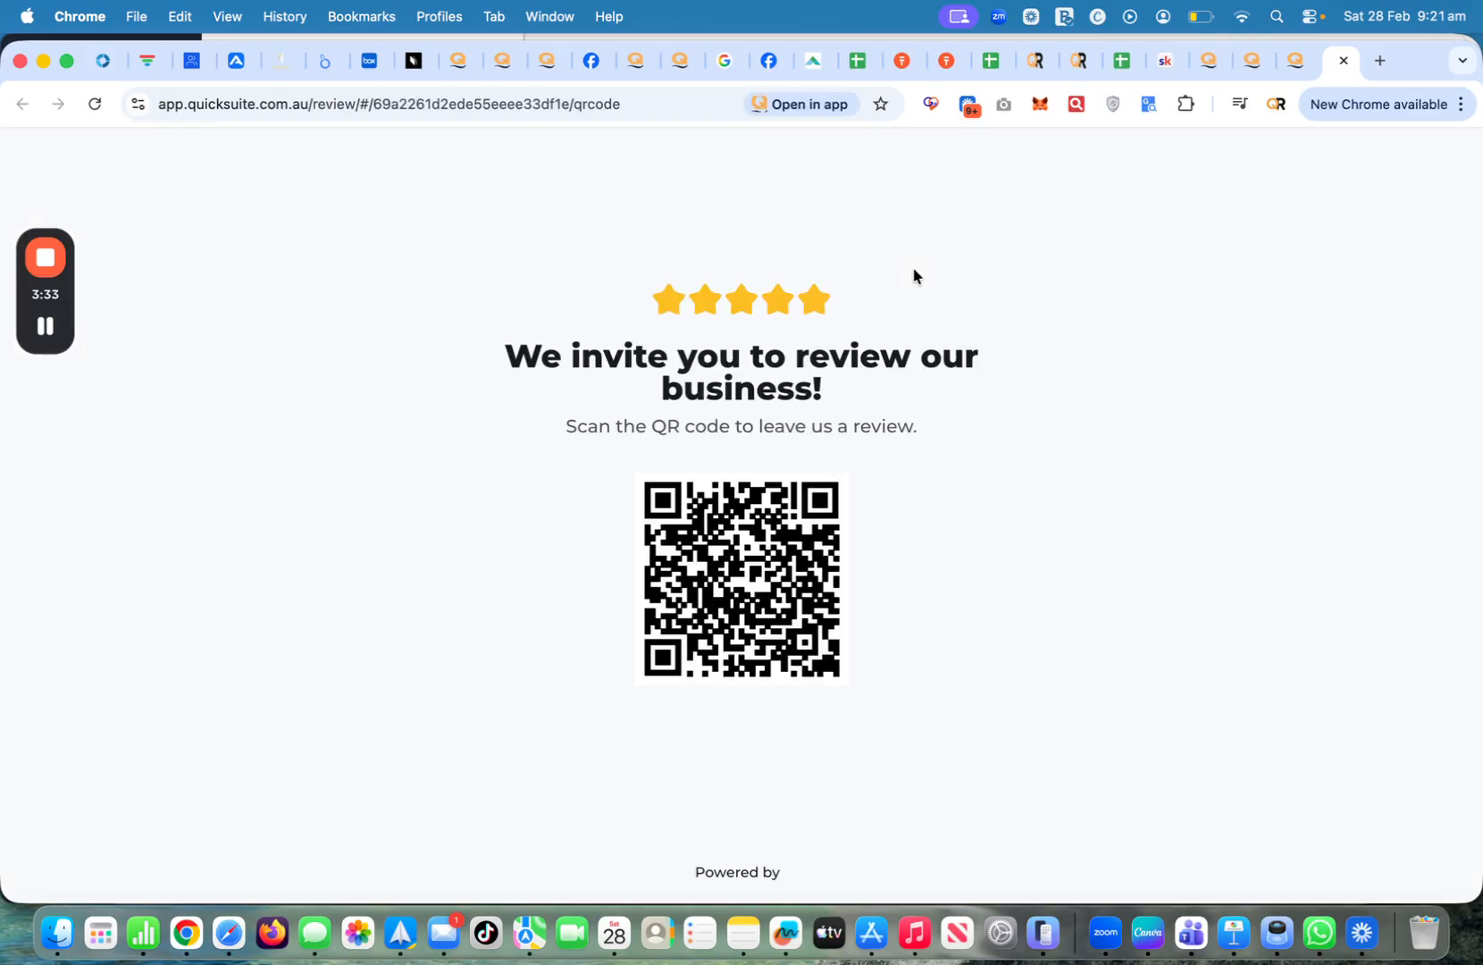
pyautogui.click(1292, 62)
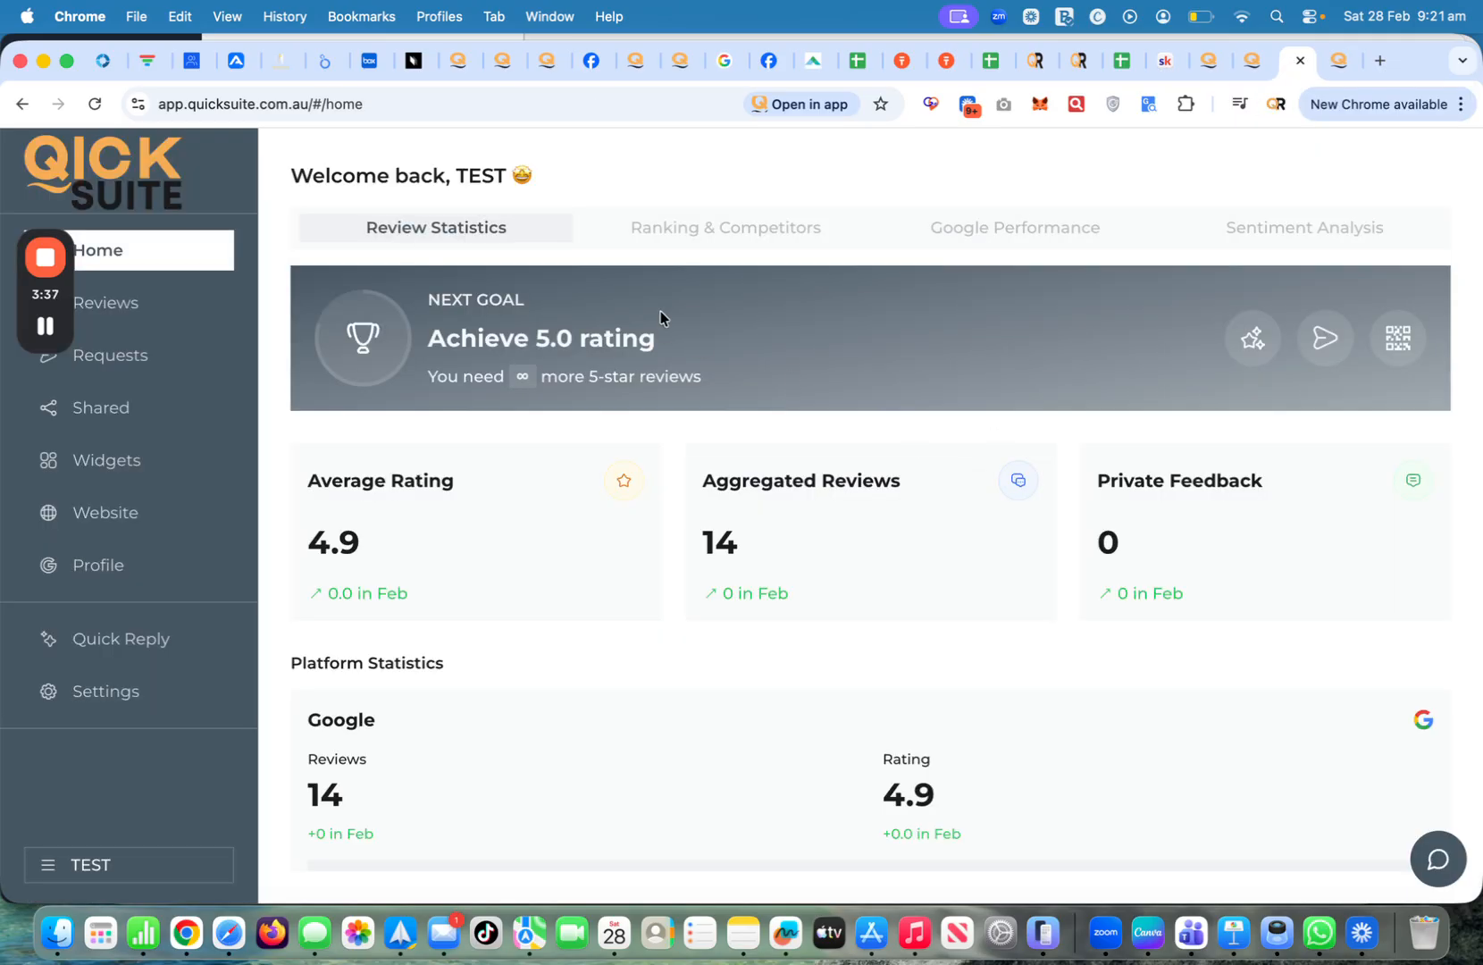
# Start a new template from Requests > Templates
pyautogui.click(117, 357)
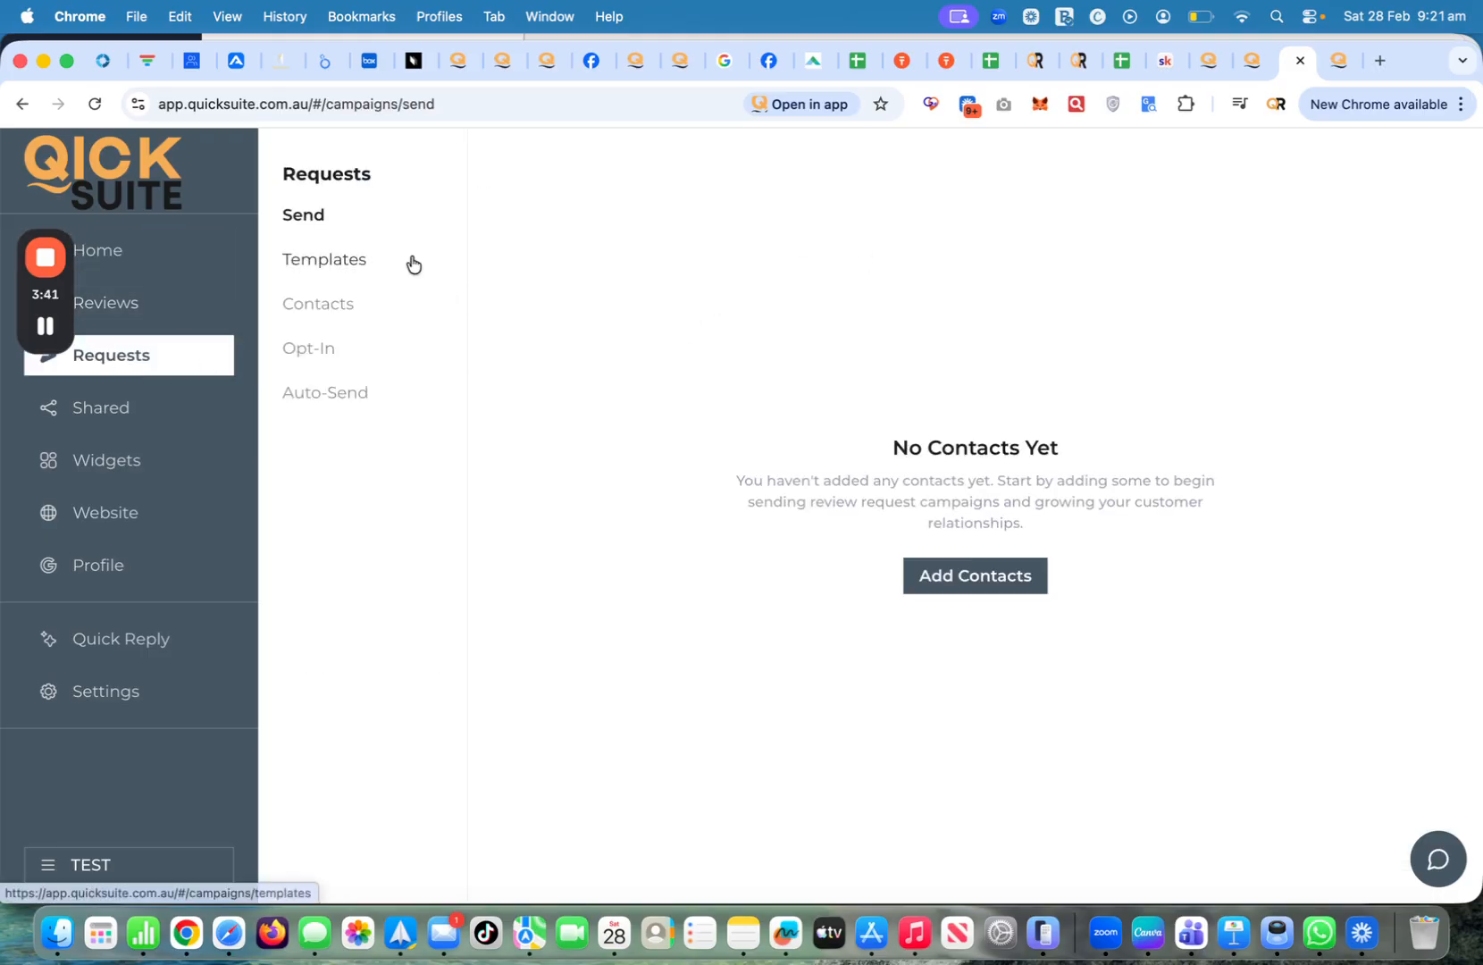
pyautogui.click(334, 260)
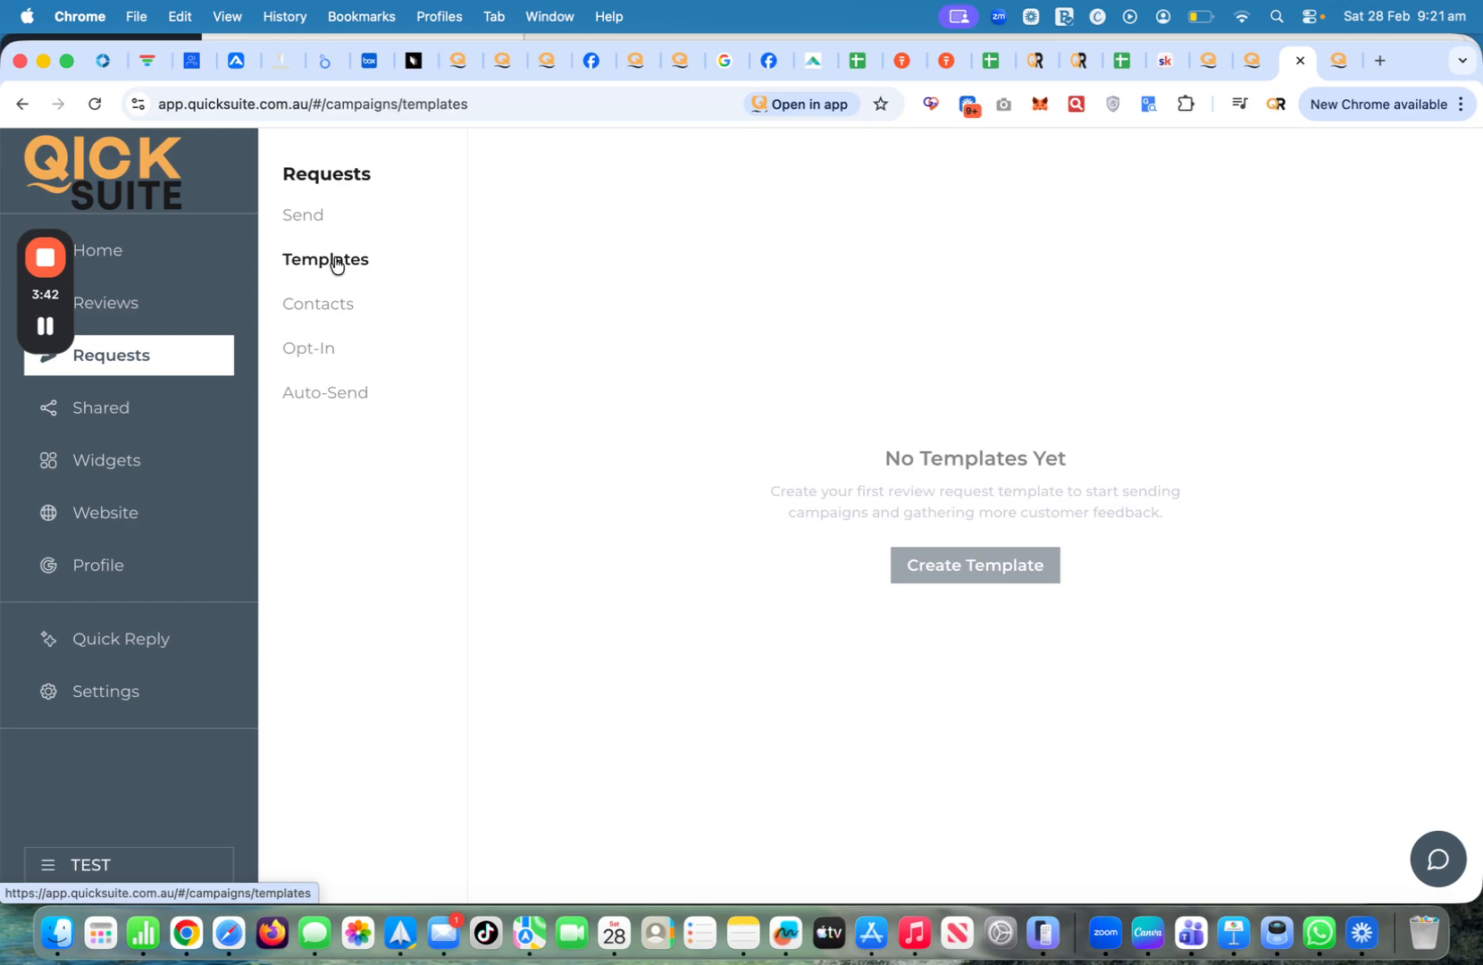
pyautogui.click(934, 568)
# Name the template 'Request 1' and choose Email as its channel
pyautogui.click(320, 302)
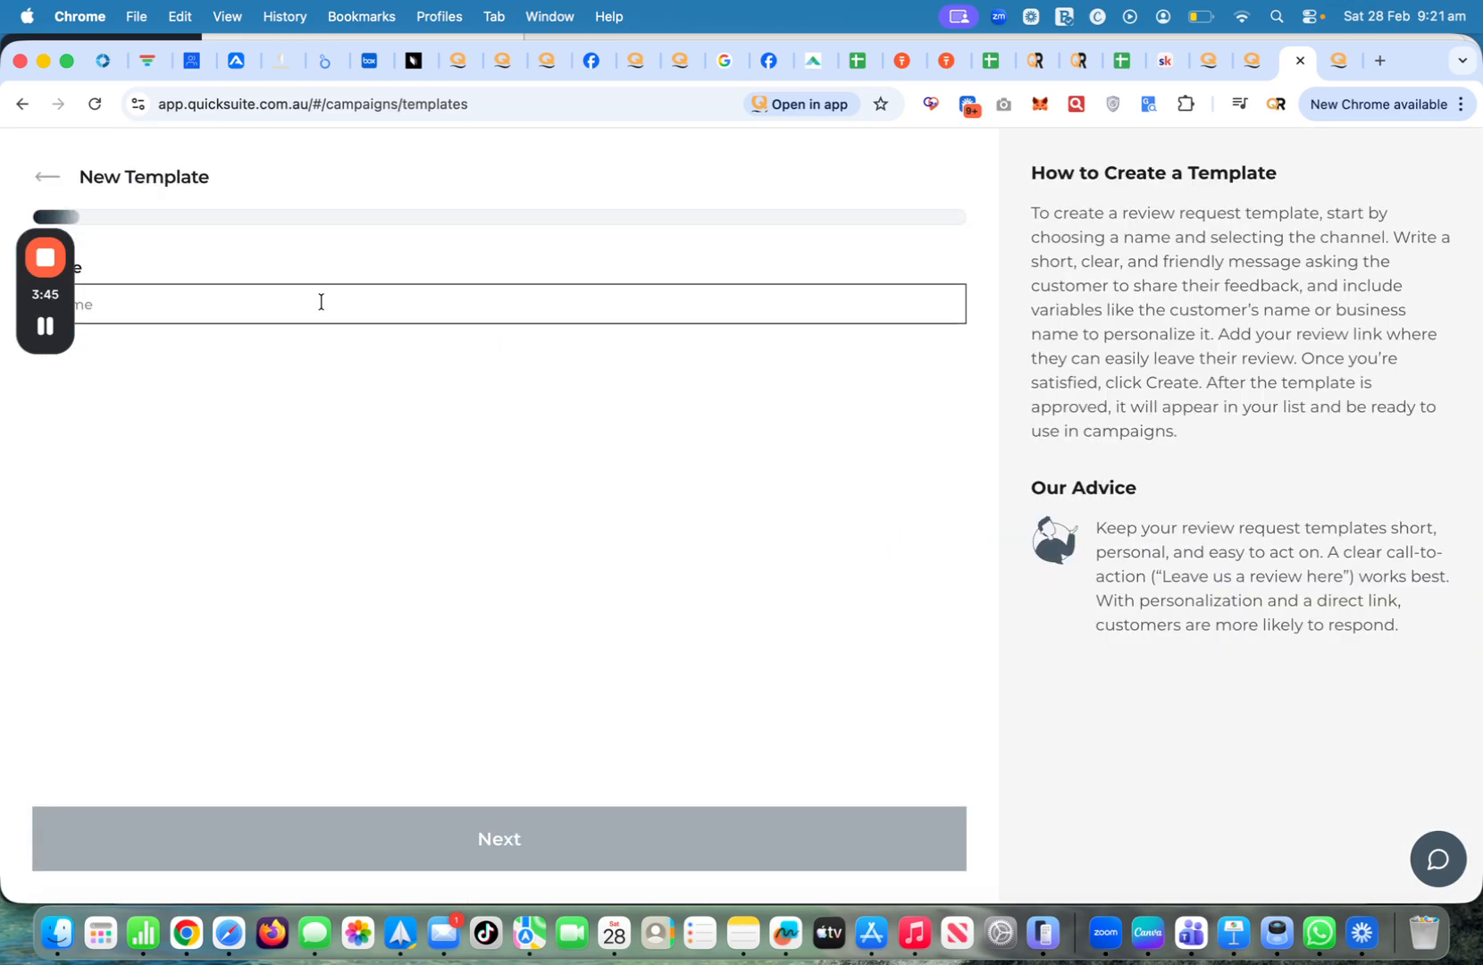
pyautogui.write('qqqq')
pyautogui.write('u')
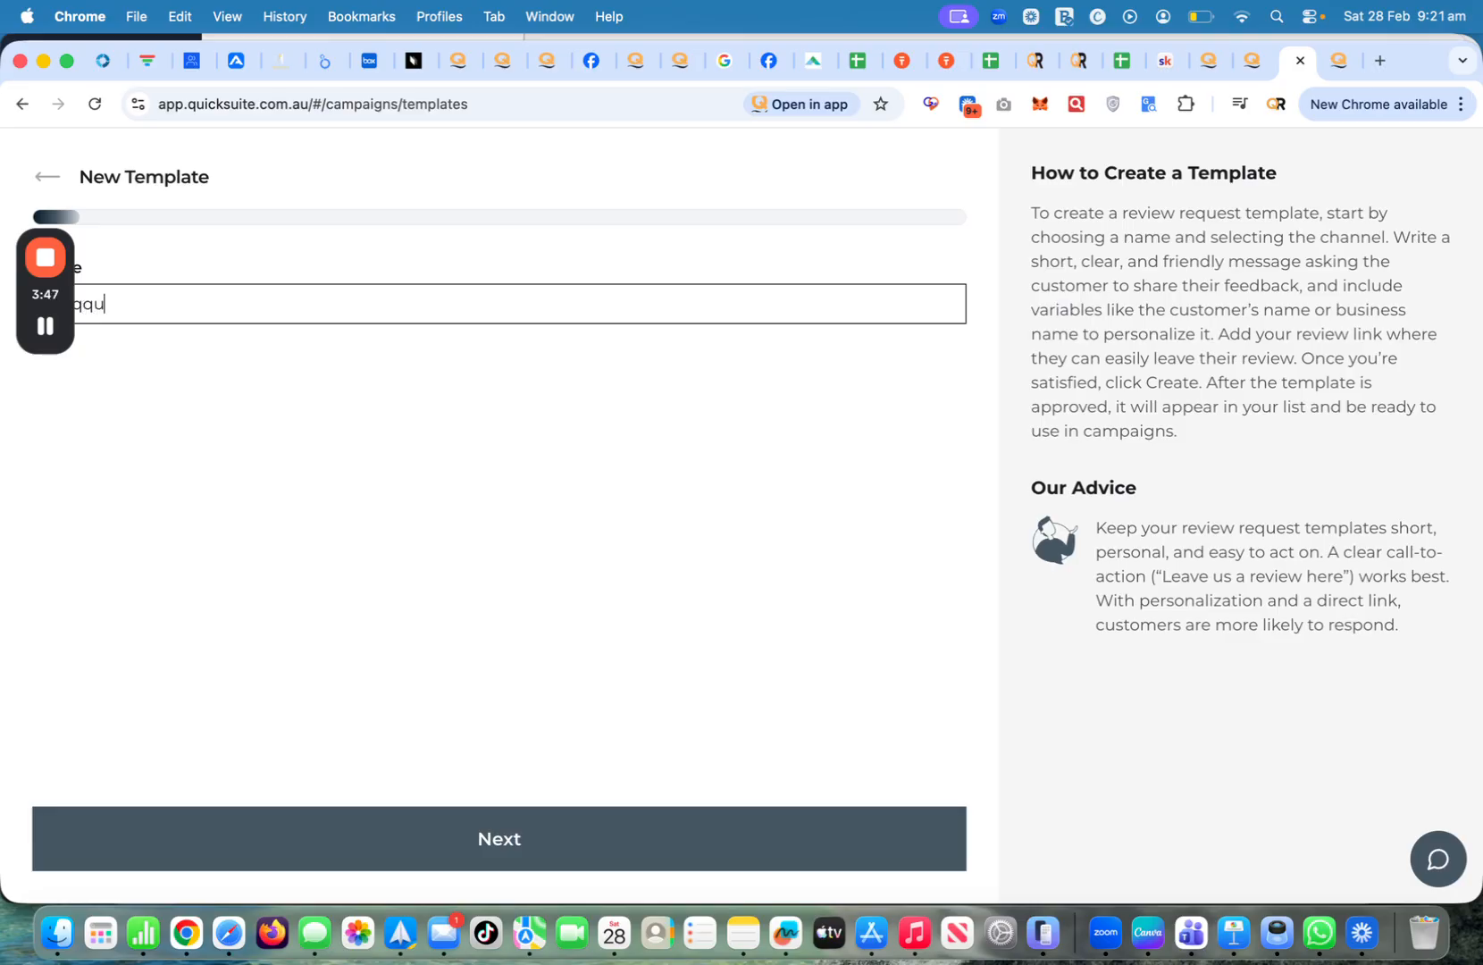
pyautogui.write('et')
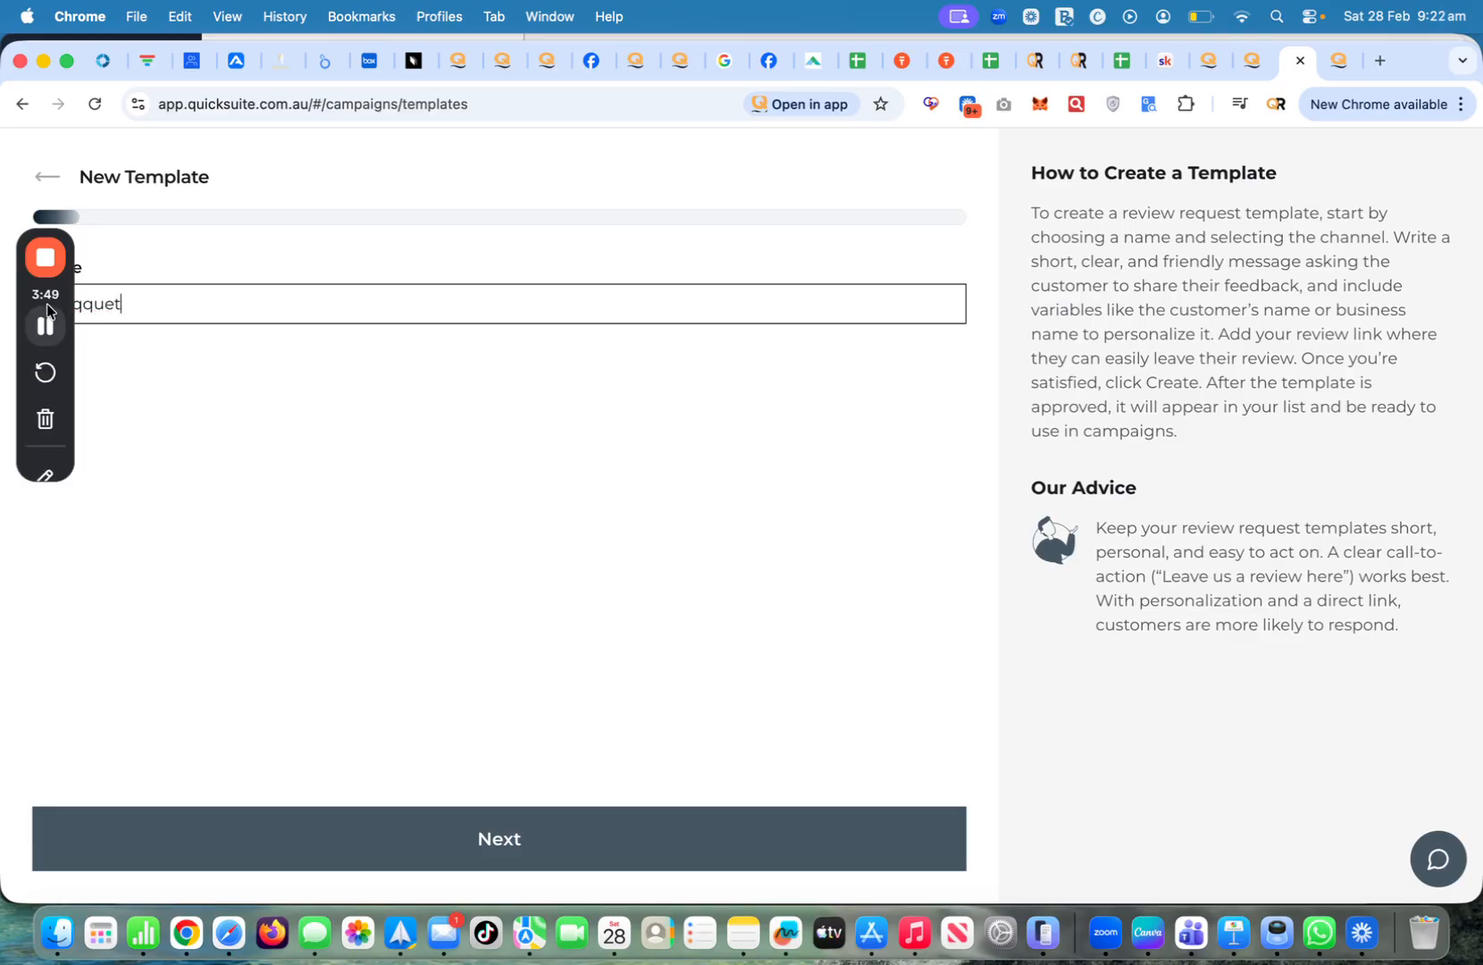
pyautogui.moveTo(27, 289); pyautogui.dragTo(1453, 419)
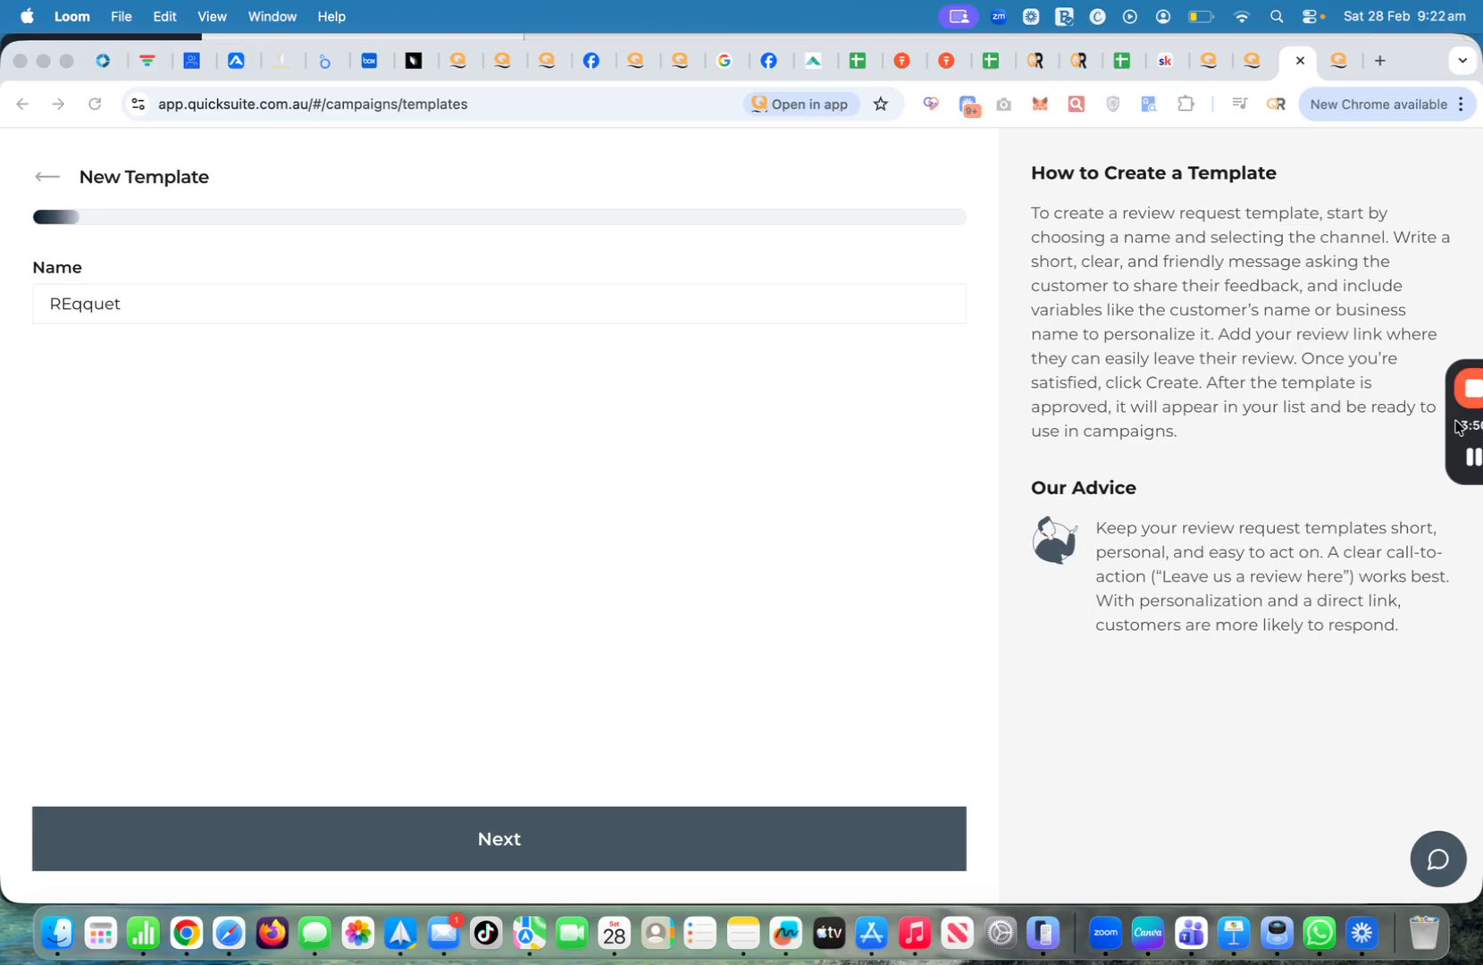
pyautogui.click(173, 301)
pyautogui.press('BackSpace')
pyautogui.press('BackSpace')
pyautogui.press('BackSpace')
pyautogui.press('BackSpace')
pyautogui.press('BackSpace')
pyautogui.press('BackSpace')
pyautogui.press('BackSpace')
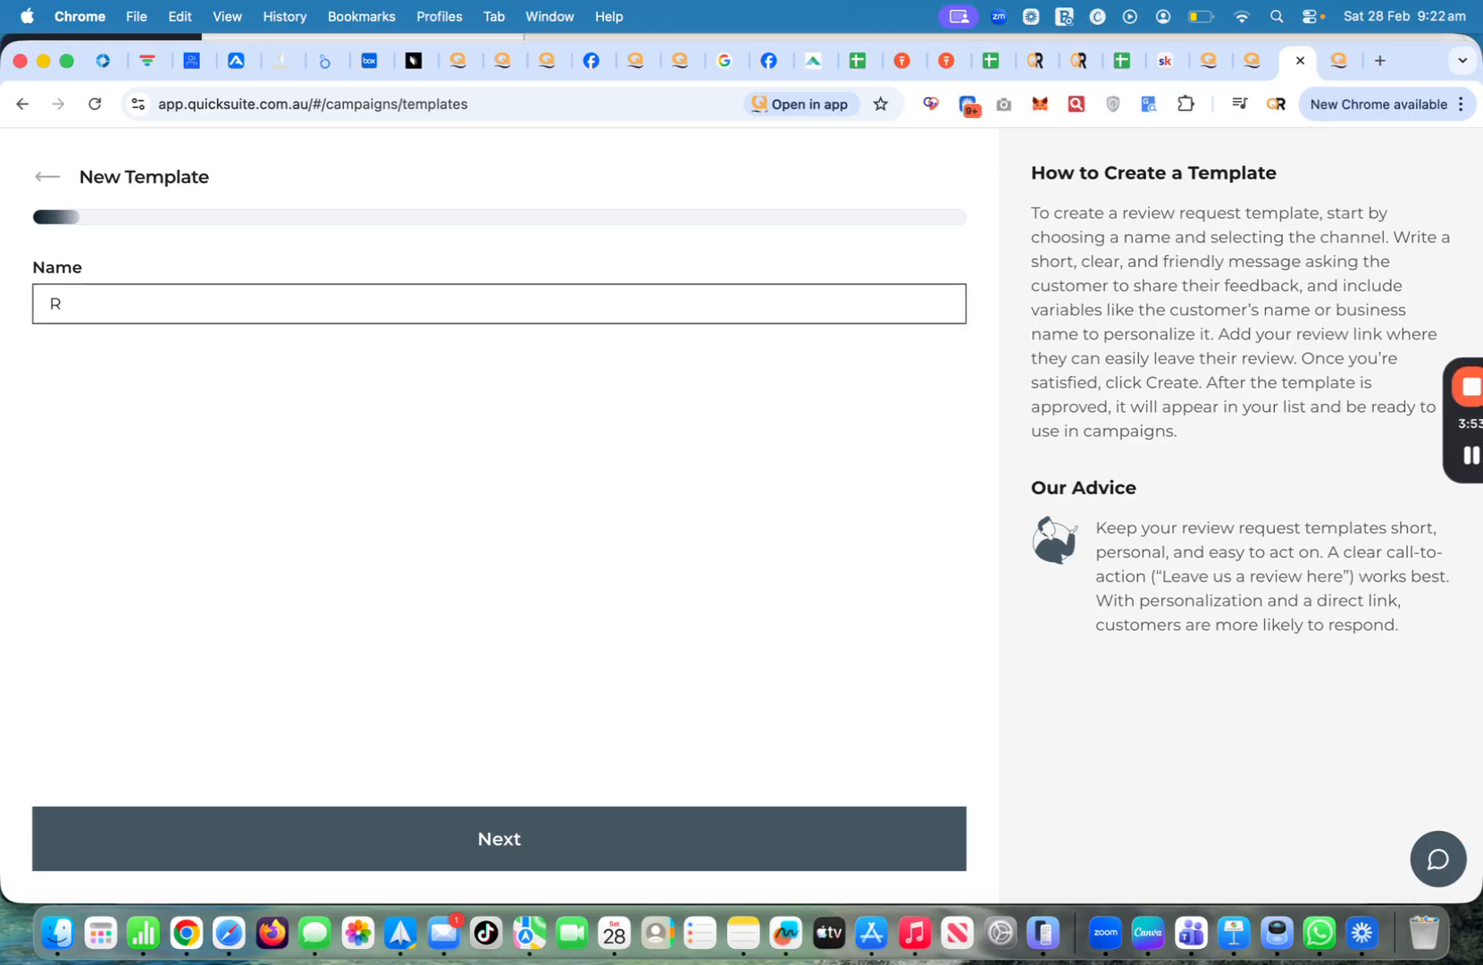
pyautogui.write('equest 1')
pyautogui.click(264, 852)
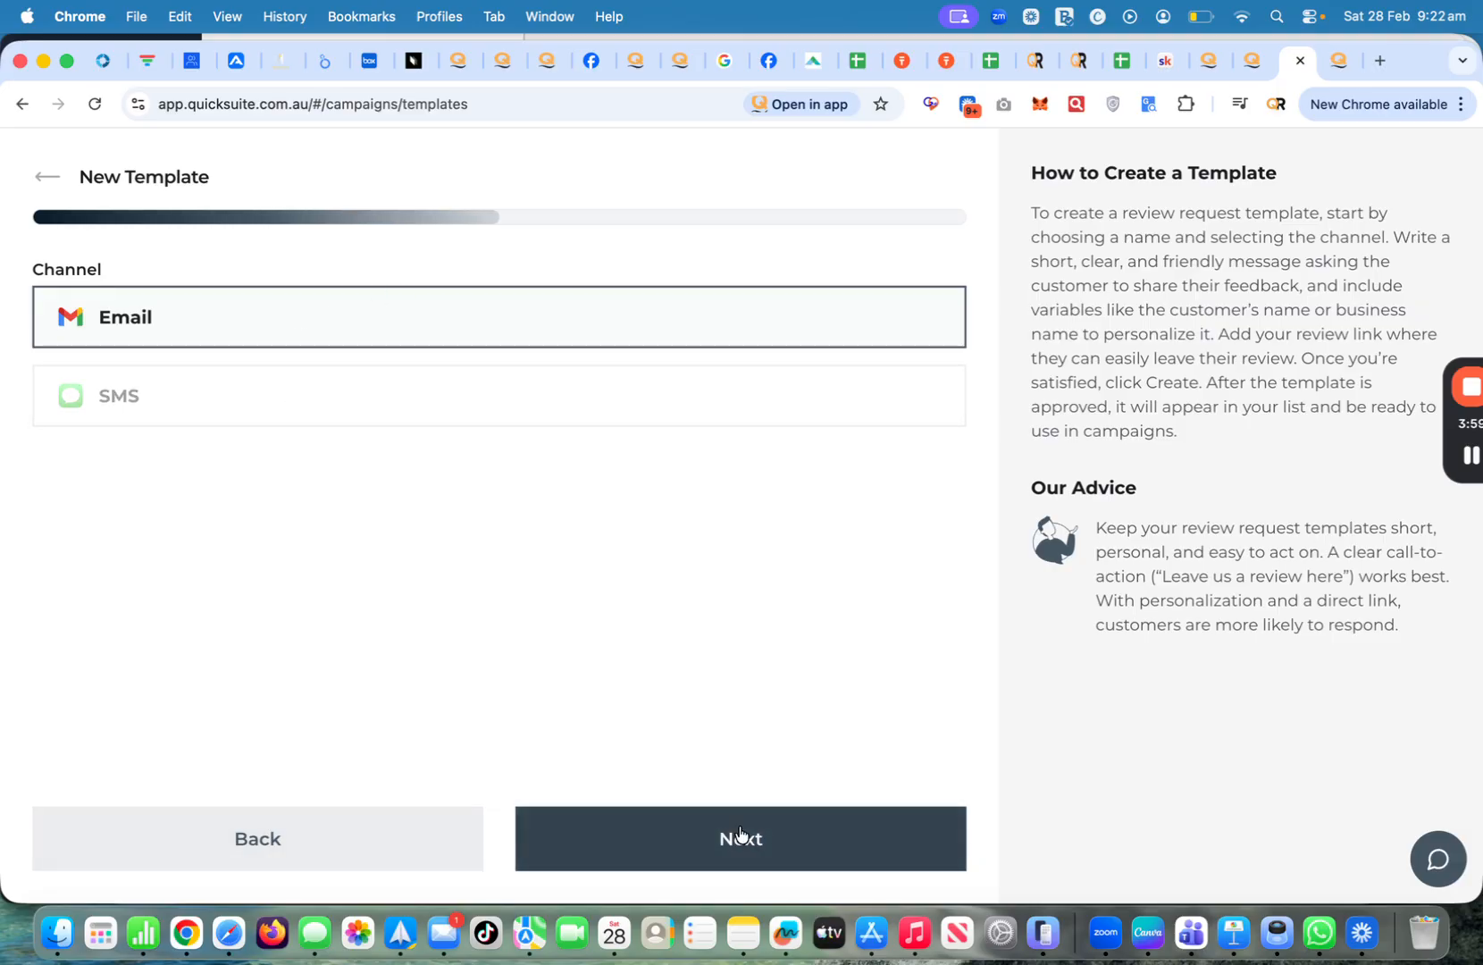
pyautogui.click(731, 855)
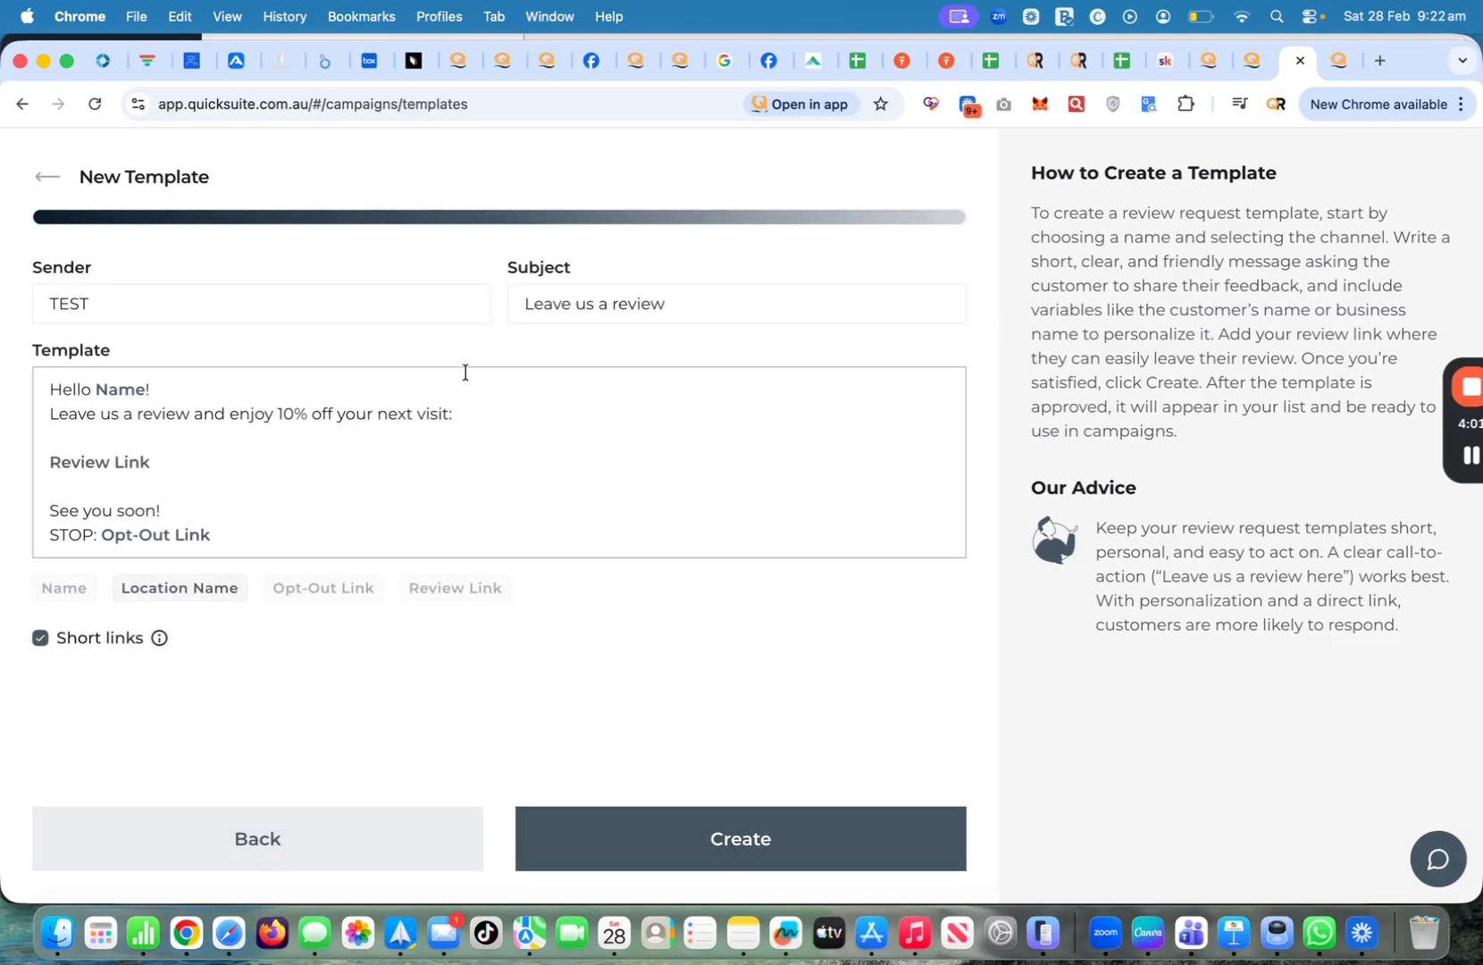
# Delete the discount line from the email message
pyautogui.click(477, 427)
pyautogui.hotkey('shift', 'Up')
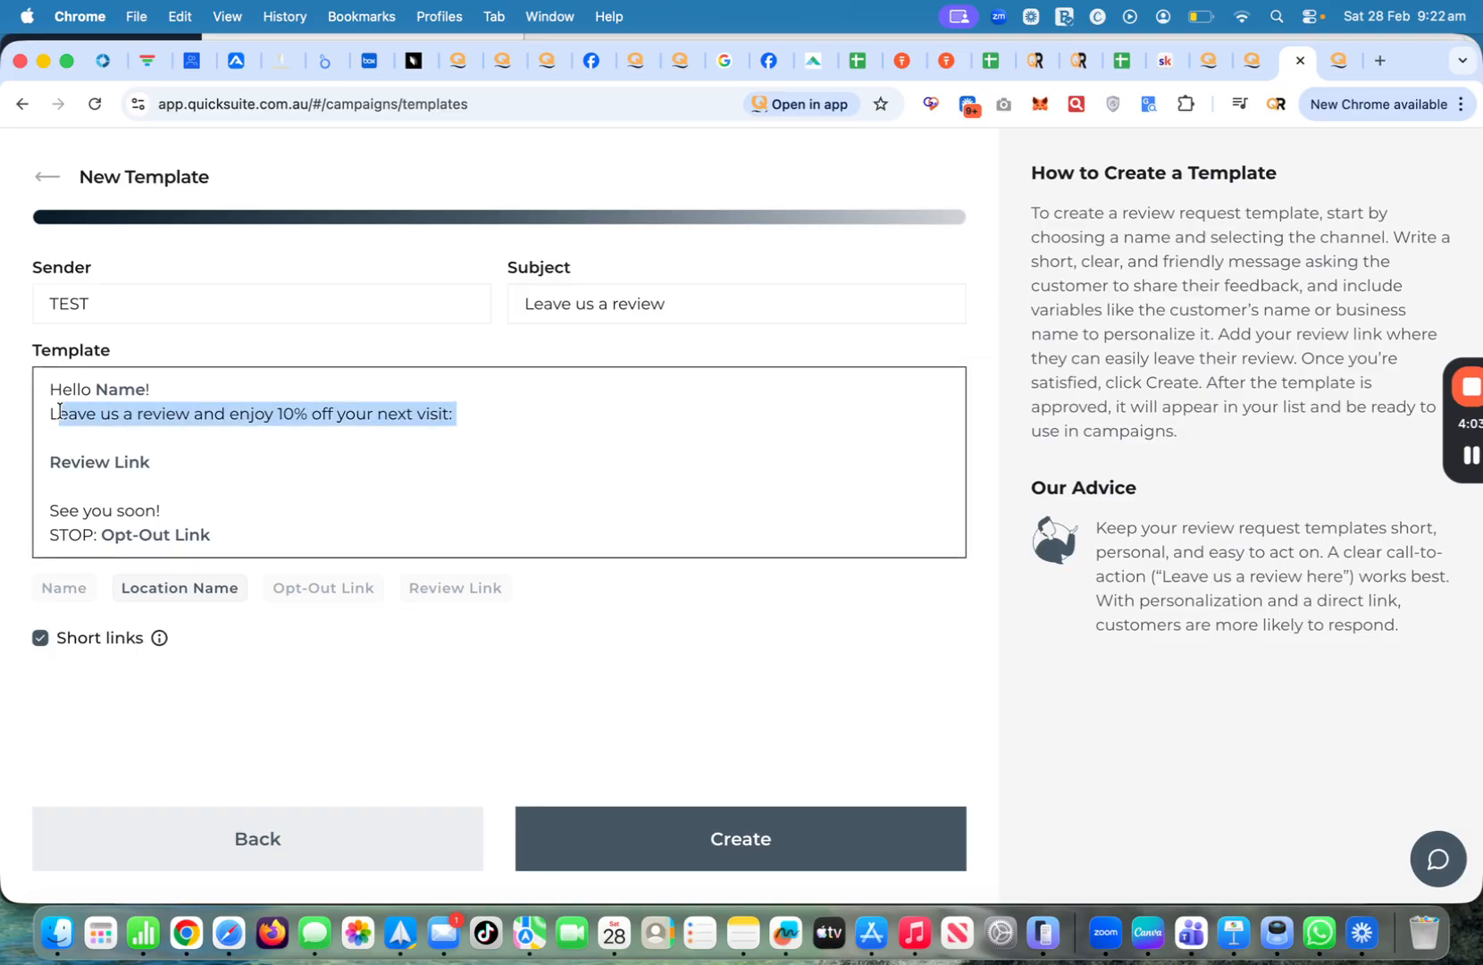
pyautogui.press('BackSpace')
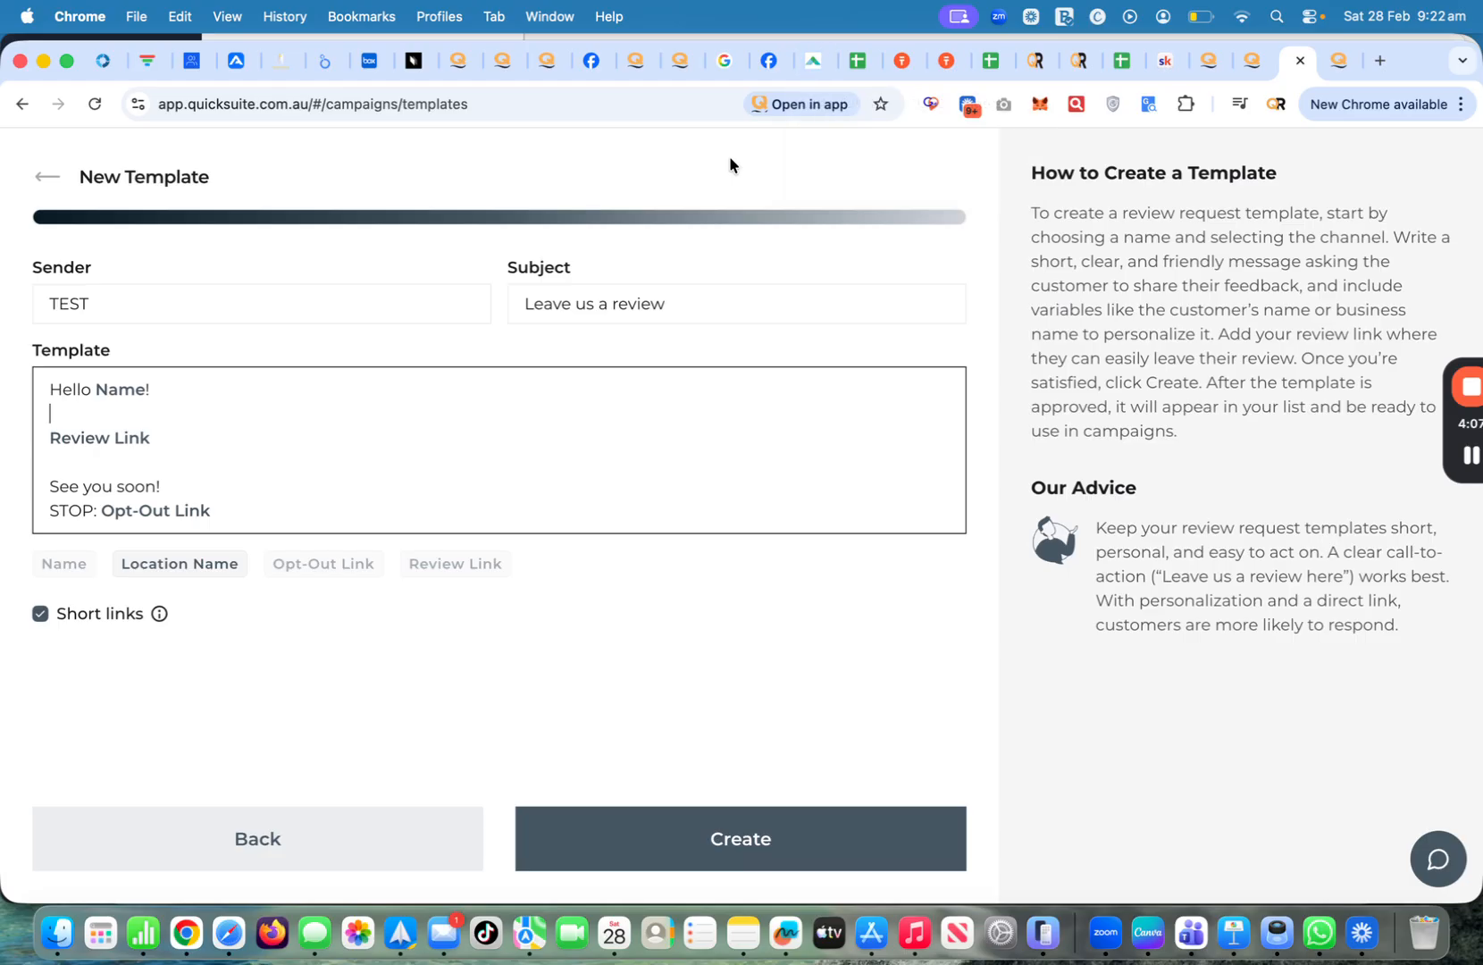
# Change the subject from 'Leave us a review' to 'We would love to hear from you!'
pyautogui.moveTo(764, 301); pyautogui.dragTo(515, 317)
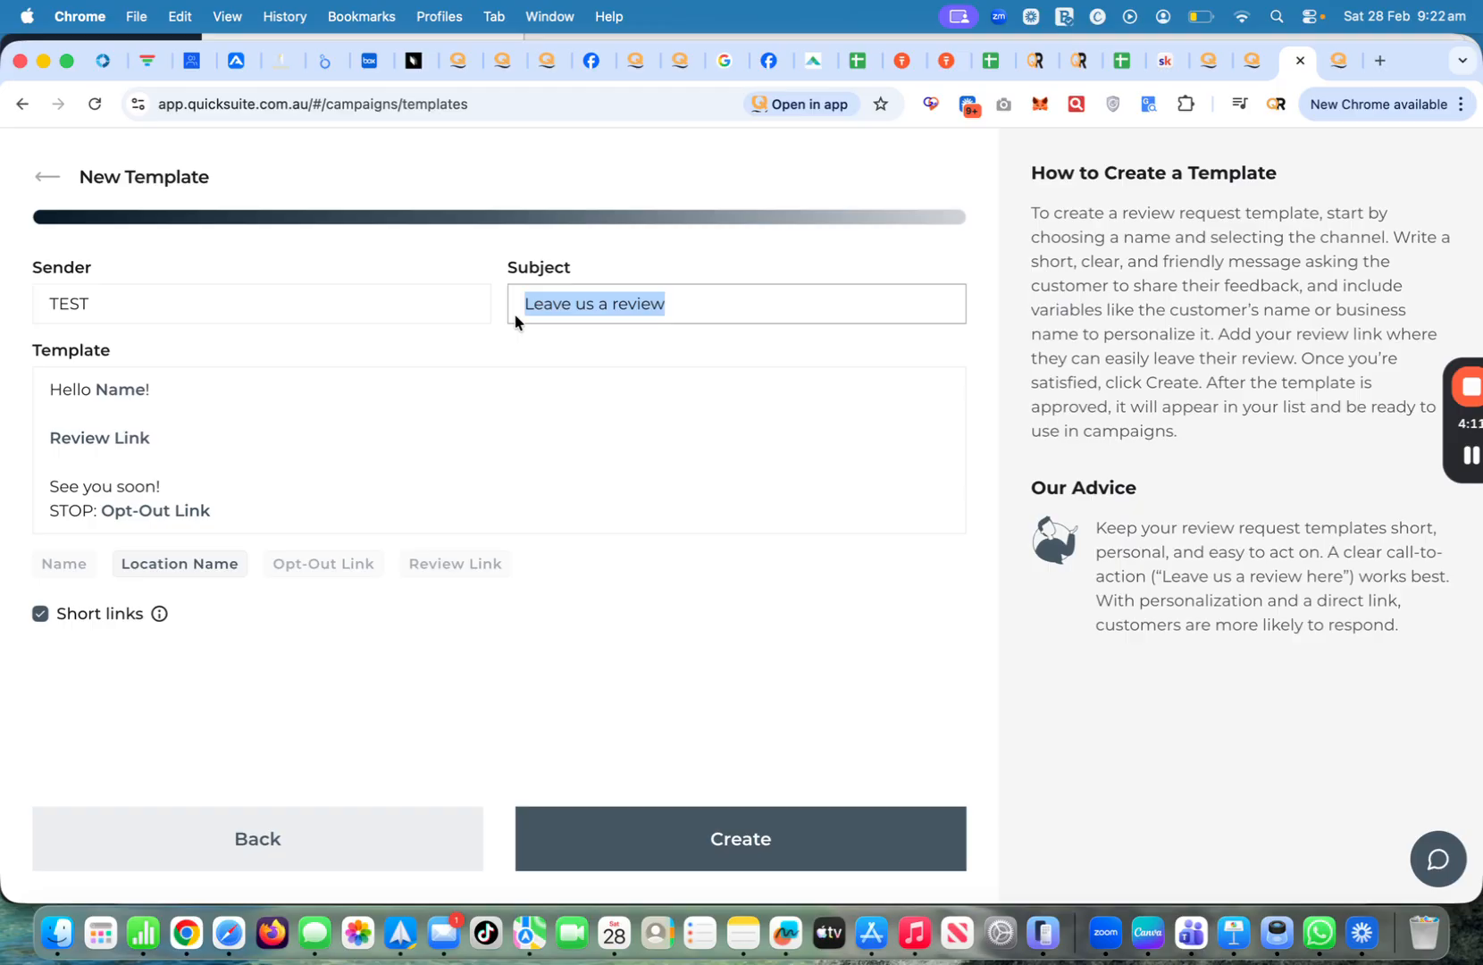
pyautogui.click(693, 308)
pyautogui.press('BackSpace')
pyautogui.press('BackSpace')
pyautogui.press('BackSpace')
pyautogui.press('BackSpace')
pyautogui.press('BackSpace')
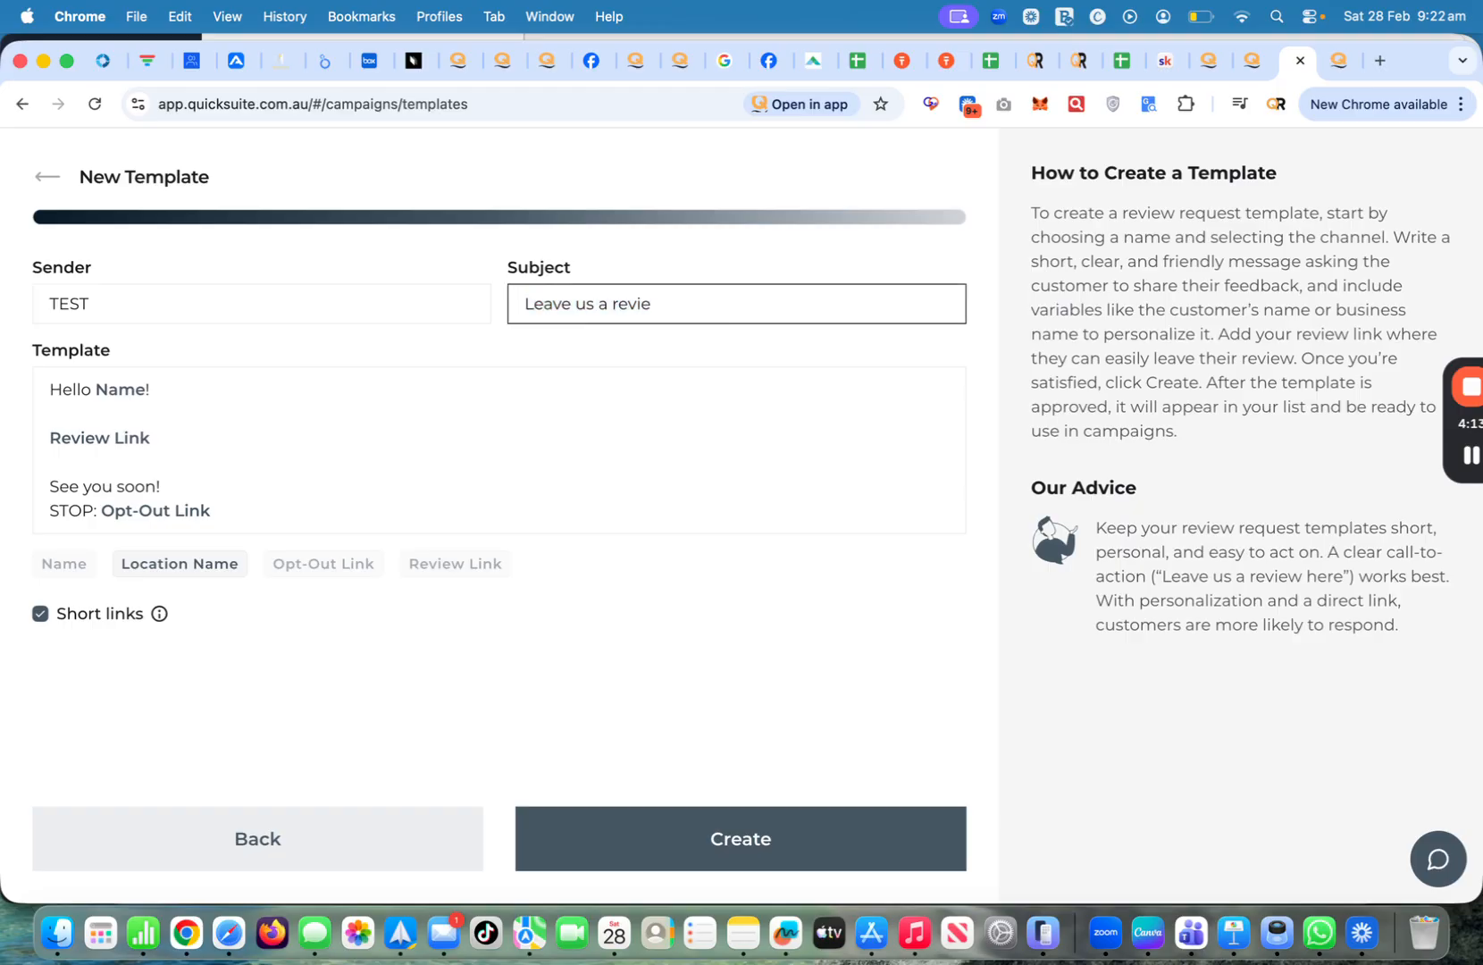
pyautogui.press('BackSpace')
pyautogui.press('BackSpace')
pyautogui.press('BackSpace')
pyautogui.press('BackSpace')
pyautogui.press('BackSpace')
pyautogui.press('BackSpace')
pyautogui.press('BackSpace')
pyautogui.press('BackSpace')
pyautogui.press('BackSpace')
pyautogui.press('BackSpace')
pyautogui.press('BackSpace')
pyautogui.press('BackSpace')
pyautogui.write('We would love to hear fro')
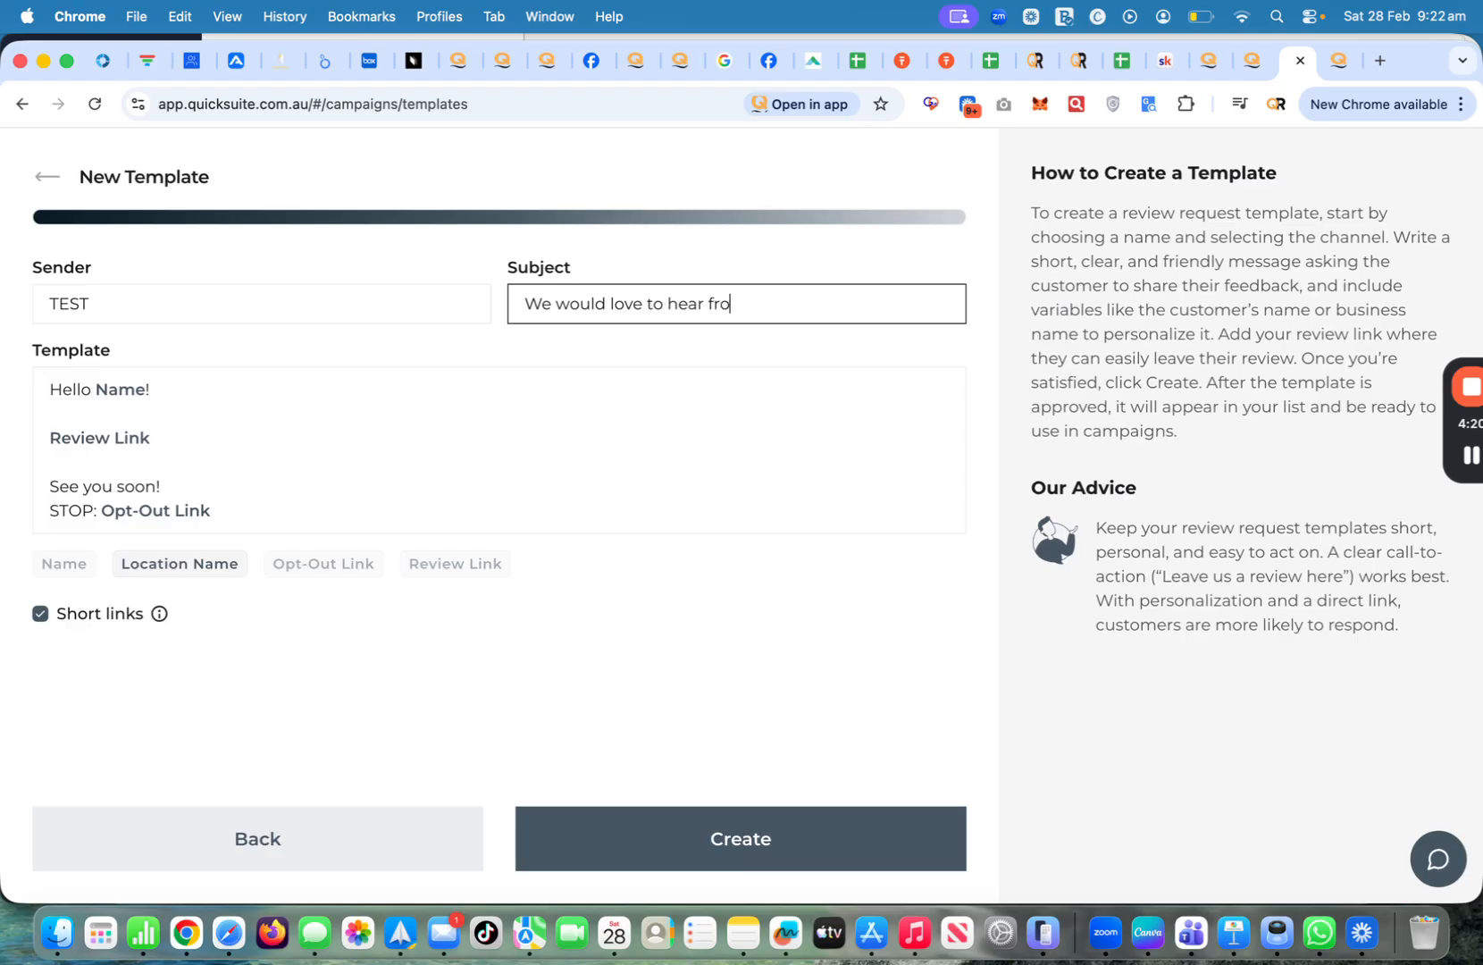
pyautogui.write('m you')
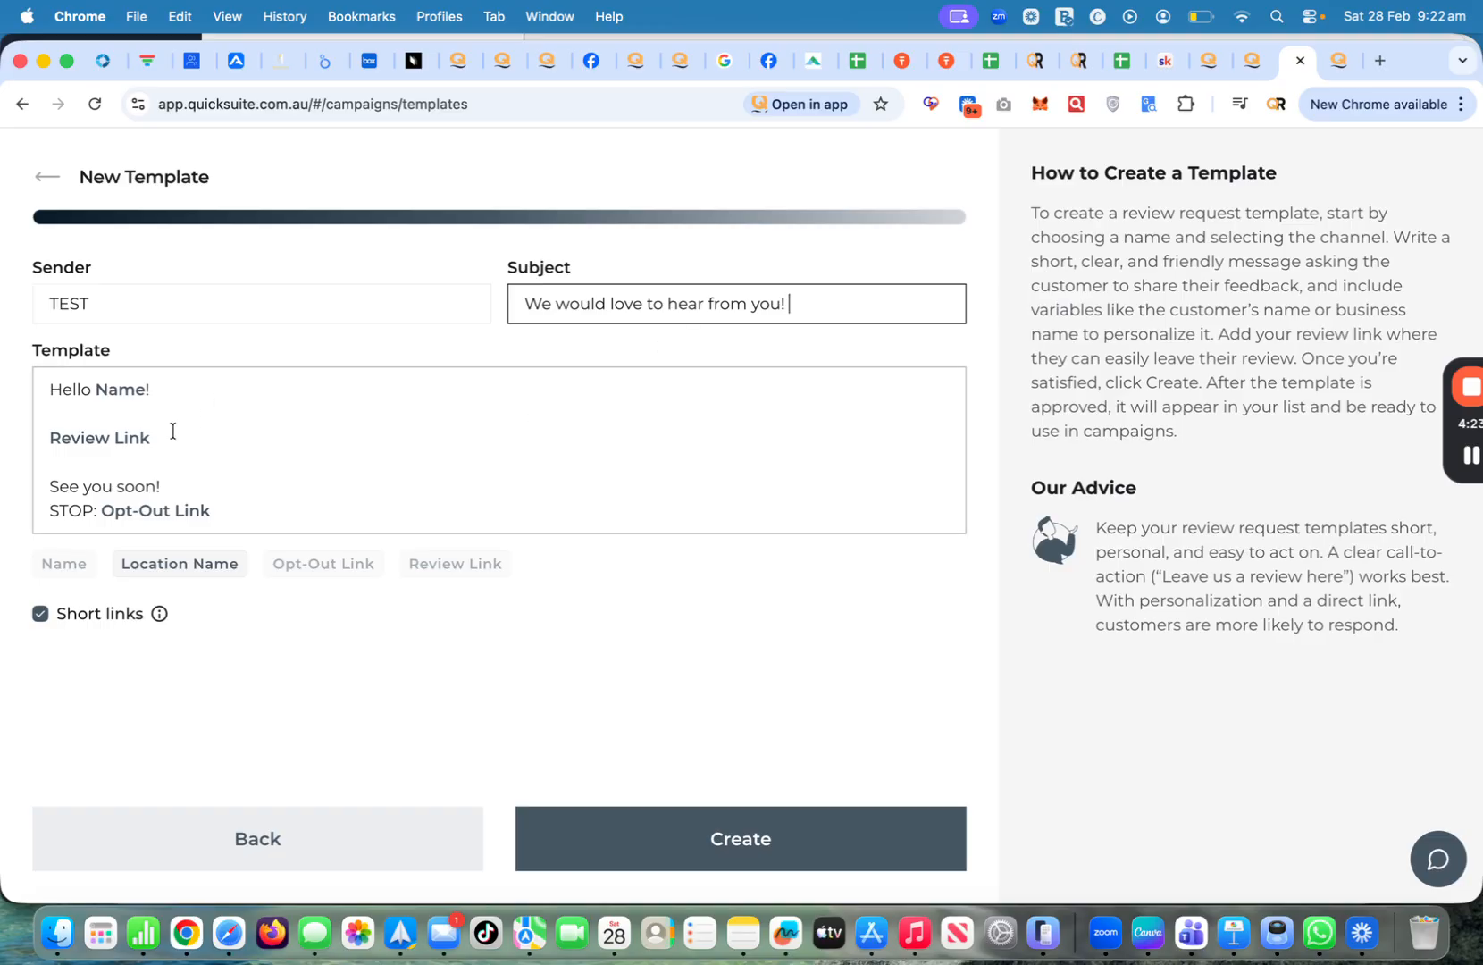
pyautogui.click(172, 398)
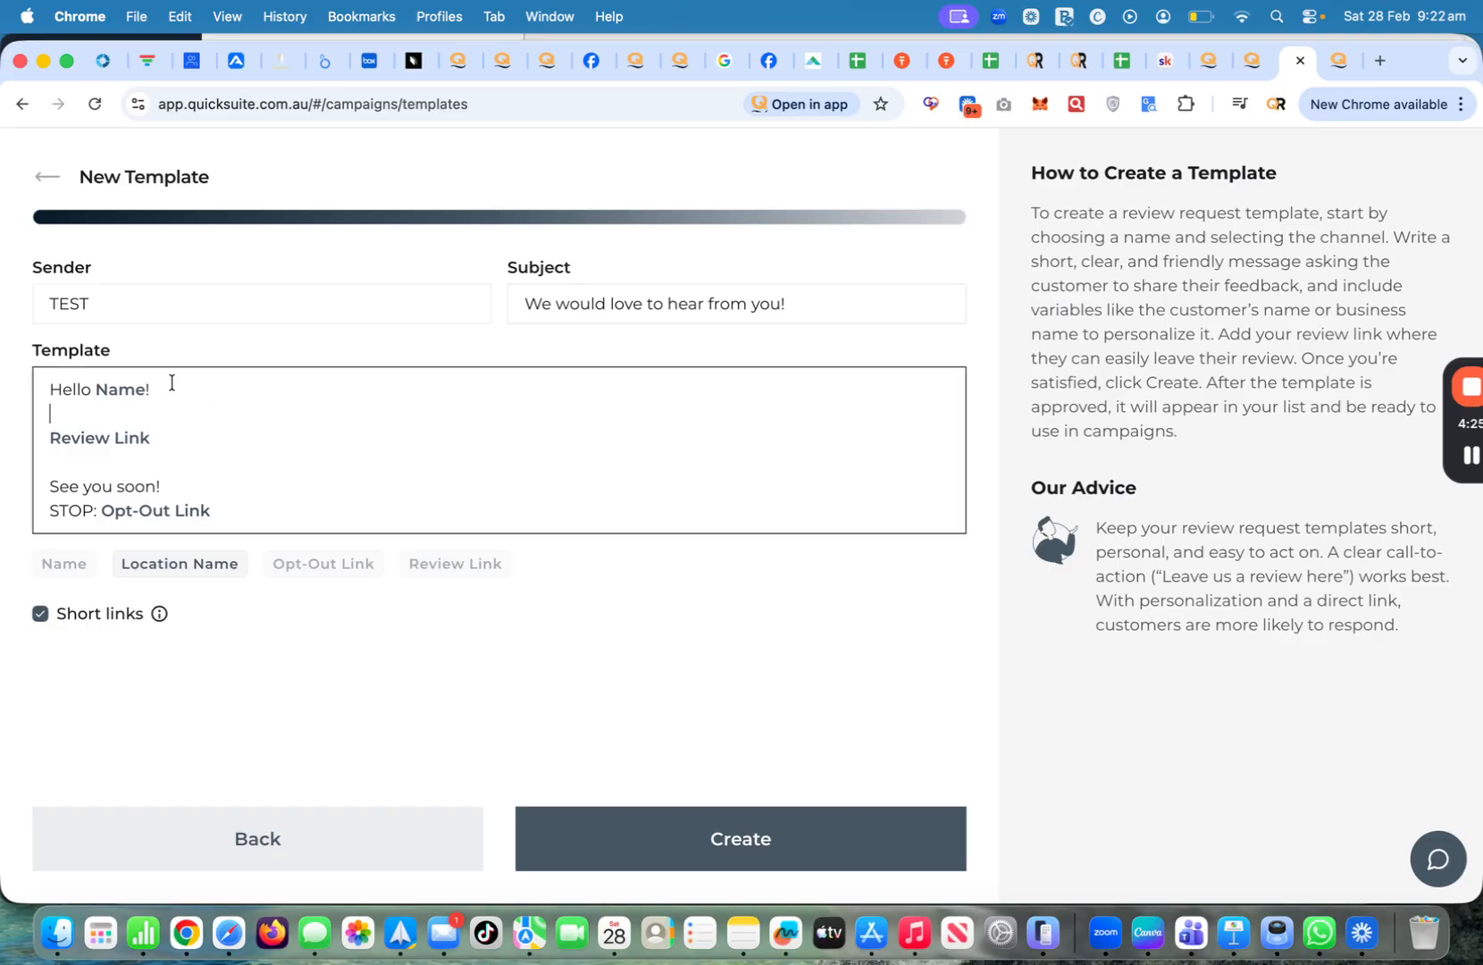
# Type a line thanking customers for their recent tow and asking for feedback via the link below
pyautogui.write('We would love y to hear feom you')
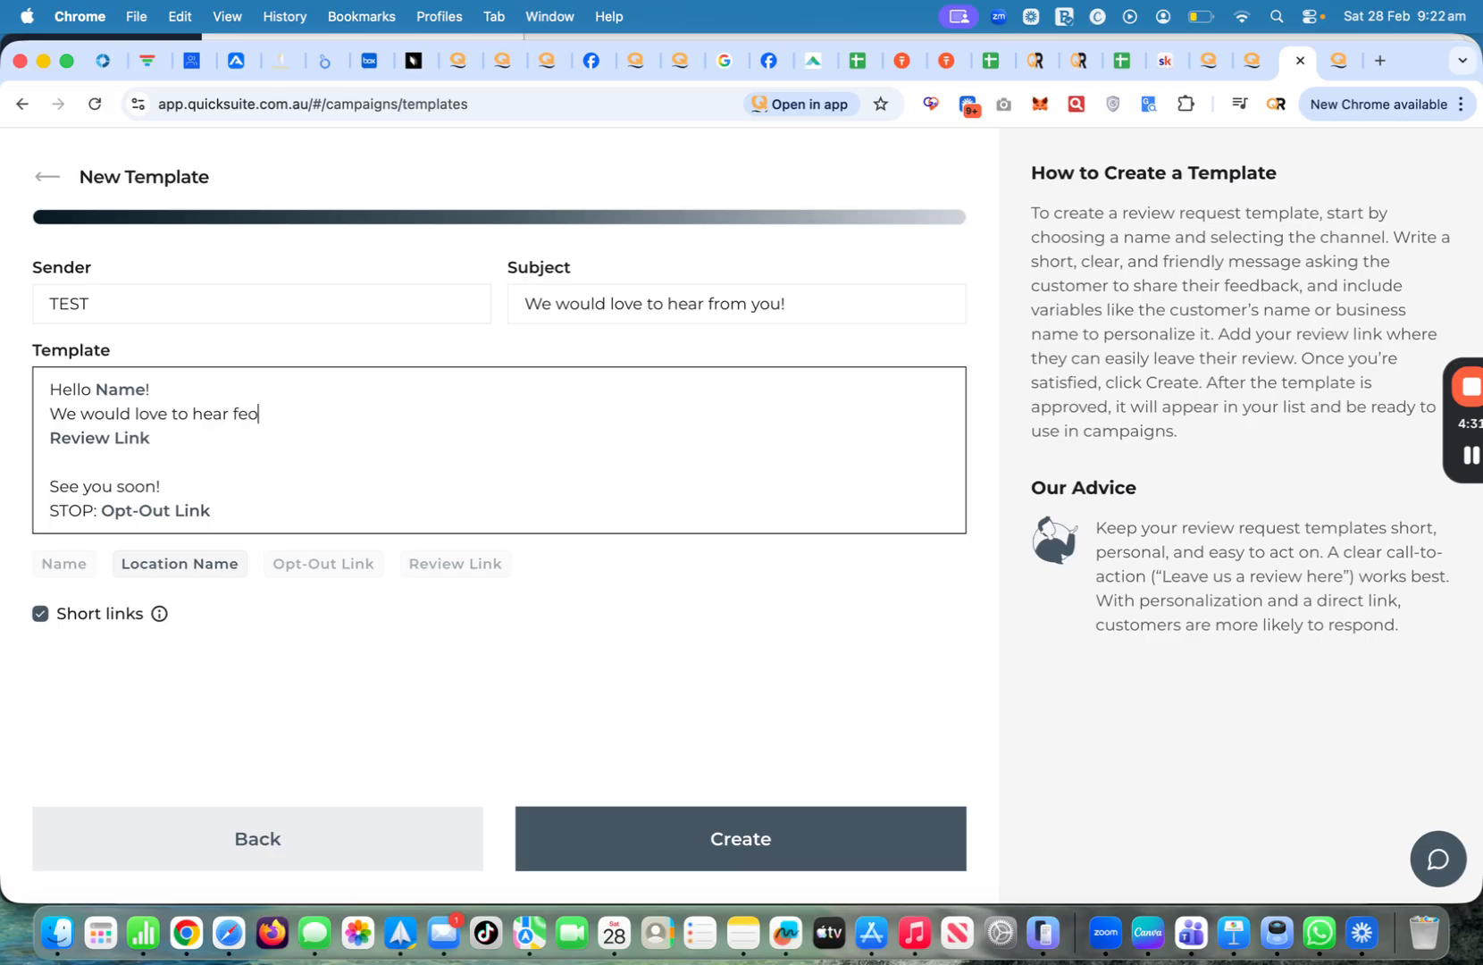
pyautogui.press('BackSpace')
pyautogui.press('BackSpace')
pyautogui.press('BackSpace')
pyautogui.press('BackSpace')
pyautogui.press('BackSpace')
pyautogui.press('BackSpace')
pyautogui.write('rom you with your erecen')
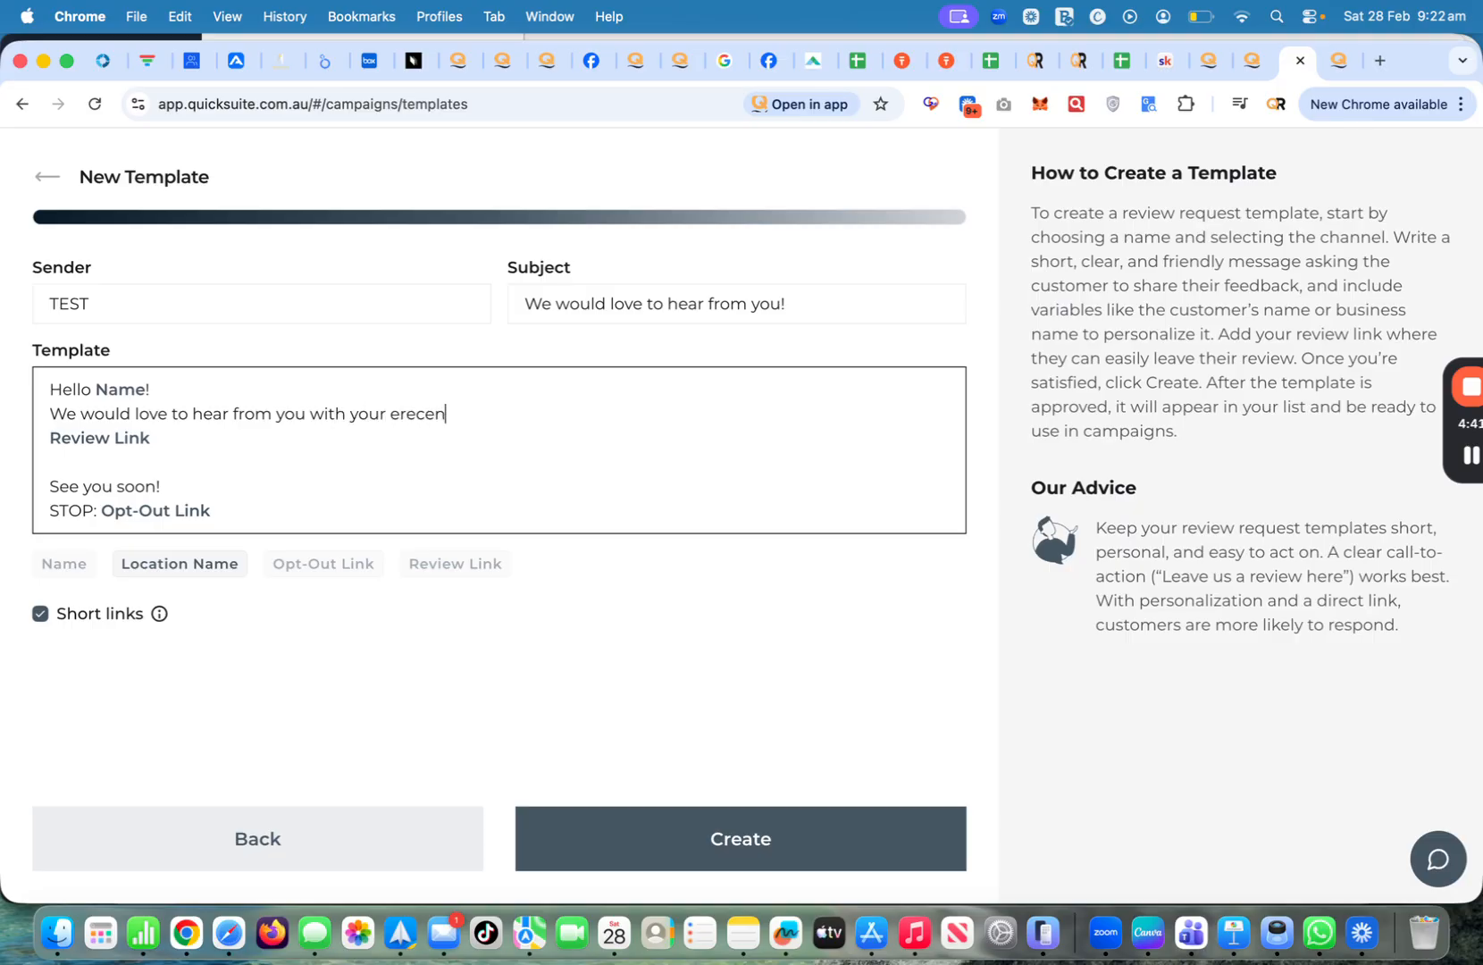
pyautogui.write('t two')
pyautogui.press('BackSpace')
pyautogui.click(1471, 456)
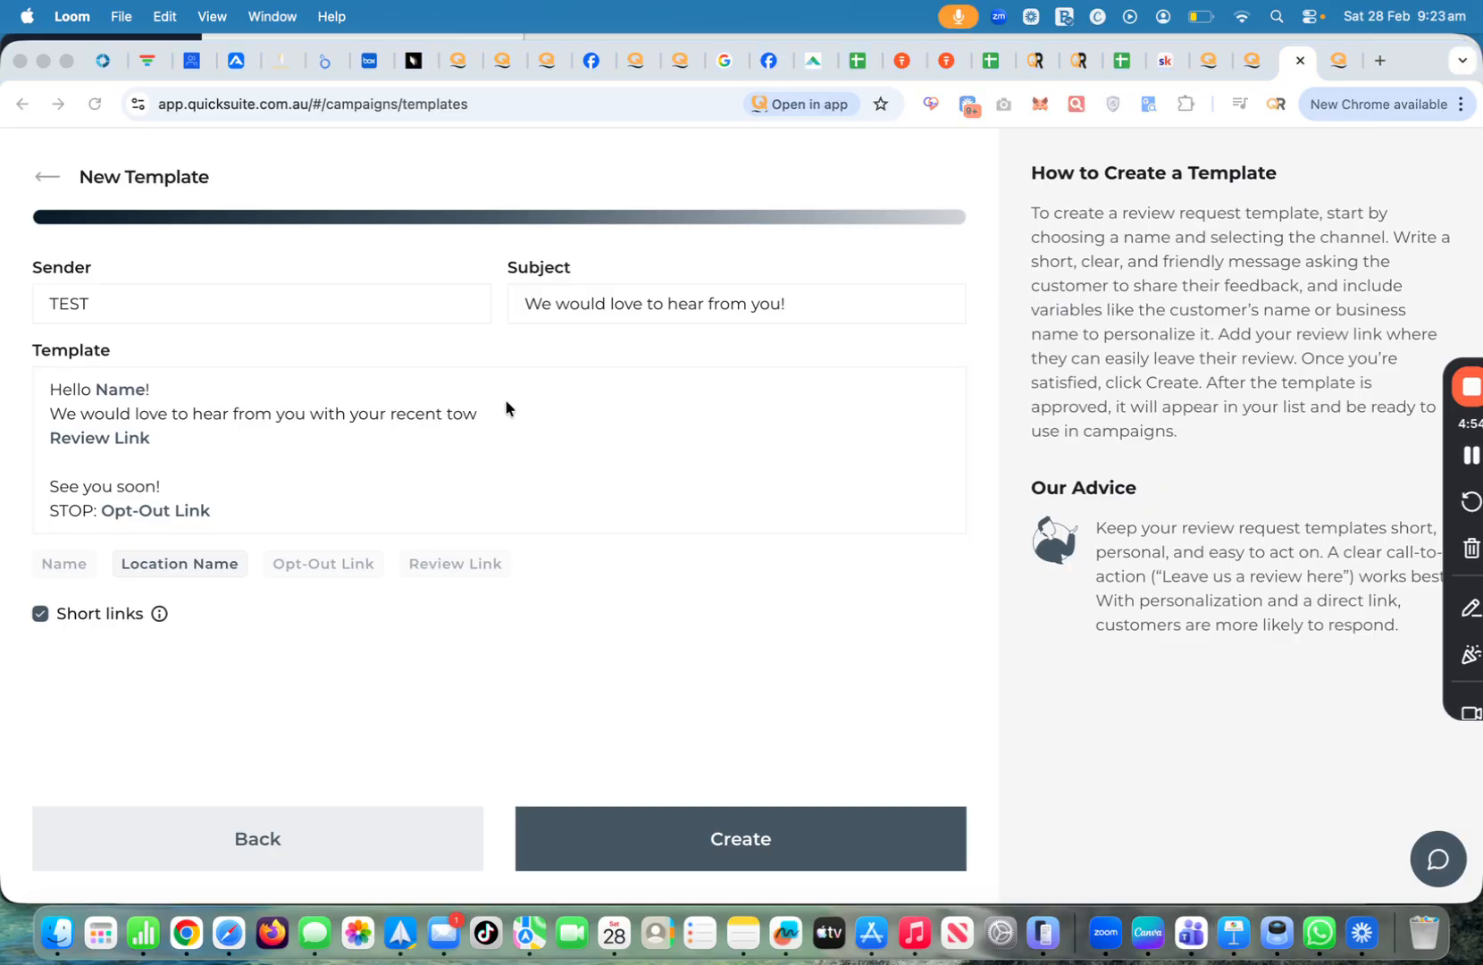
pyautogui.click(522, 416)
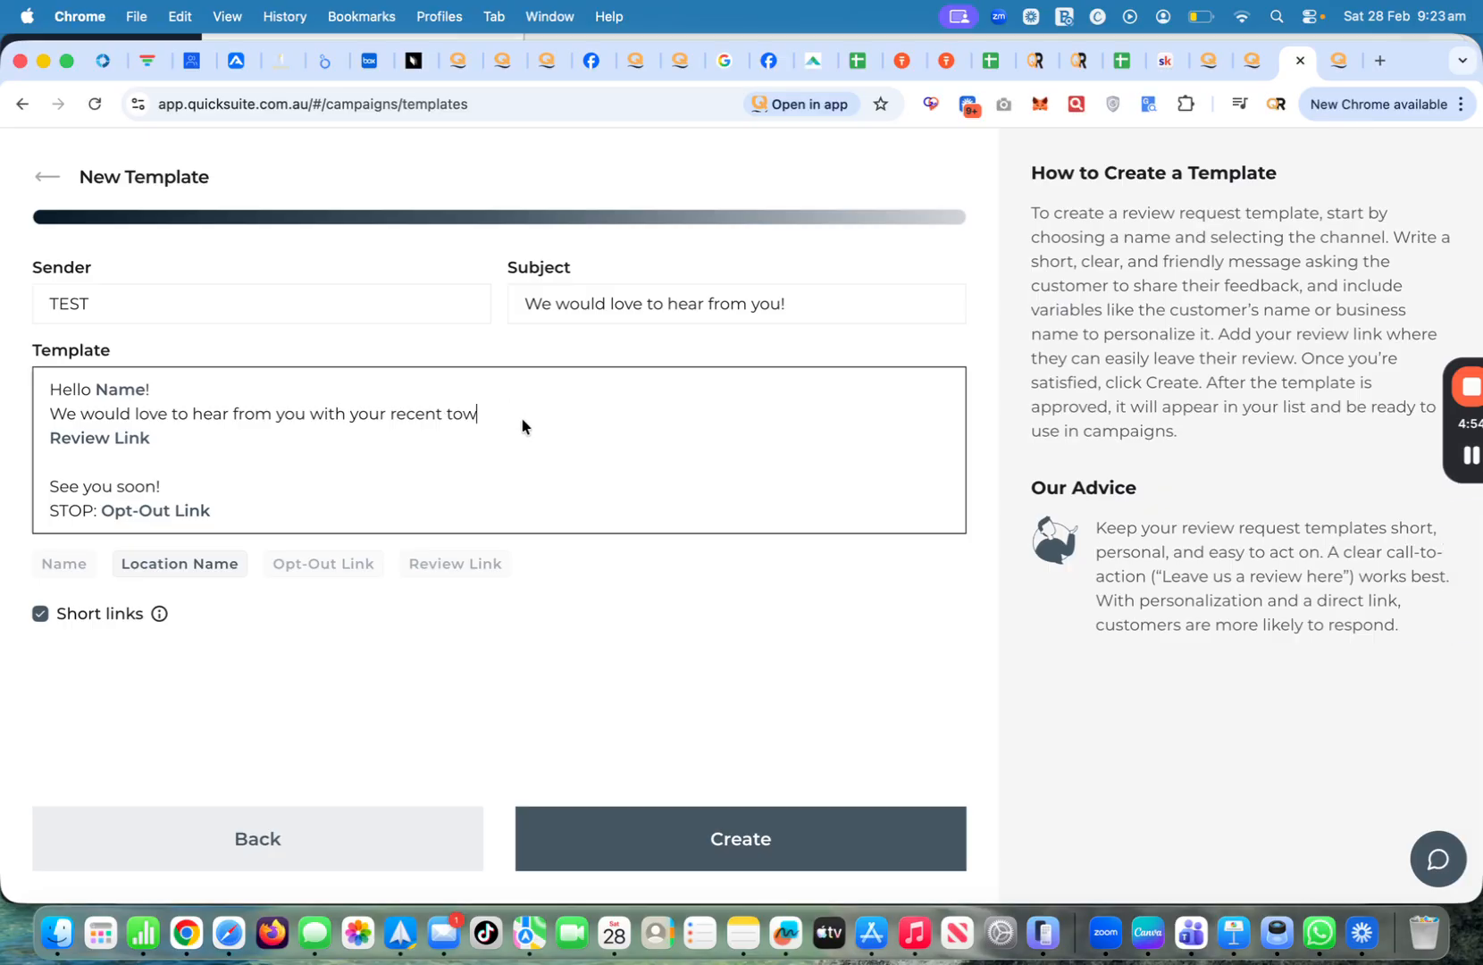
pyautogui.write('from us. Click thw')
pyautogui.press('BackSpace')
pyautogui.write('e link be')
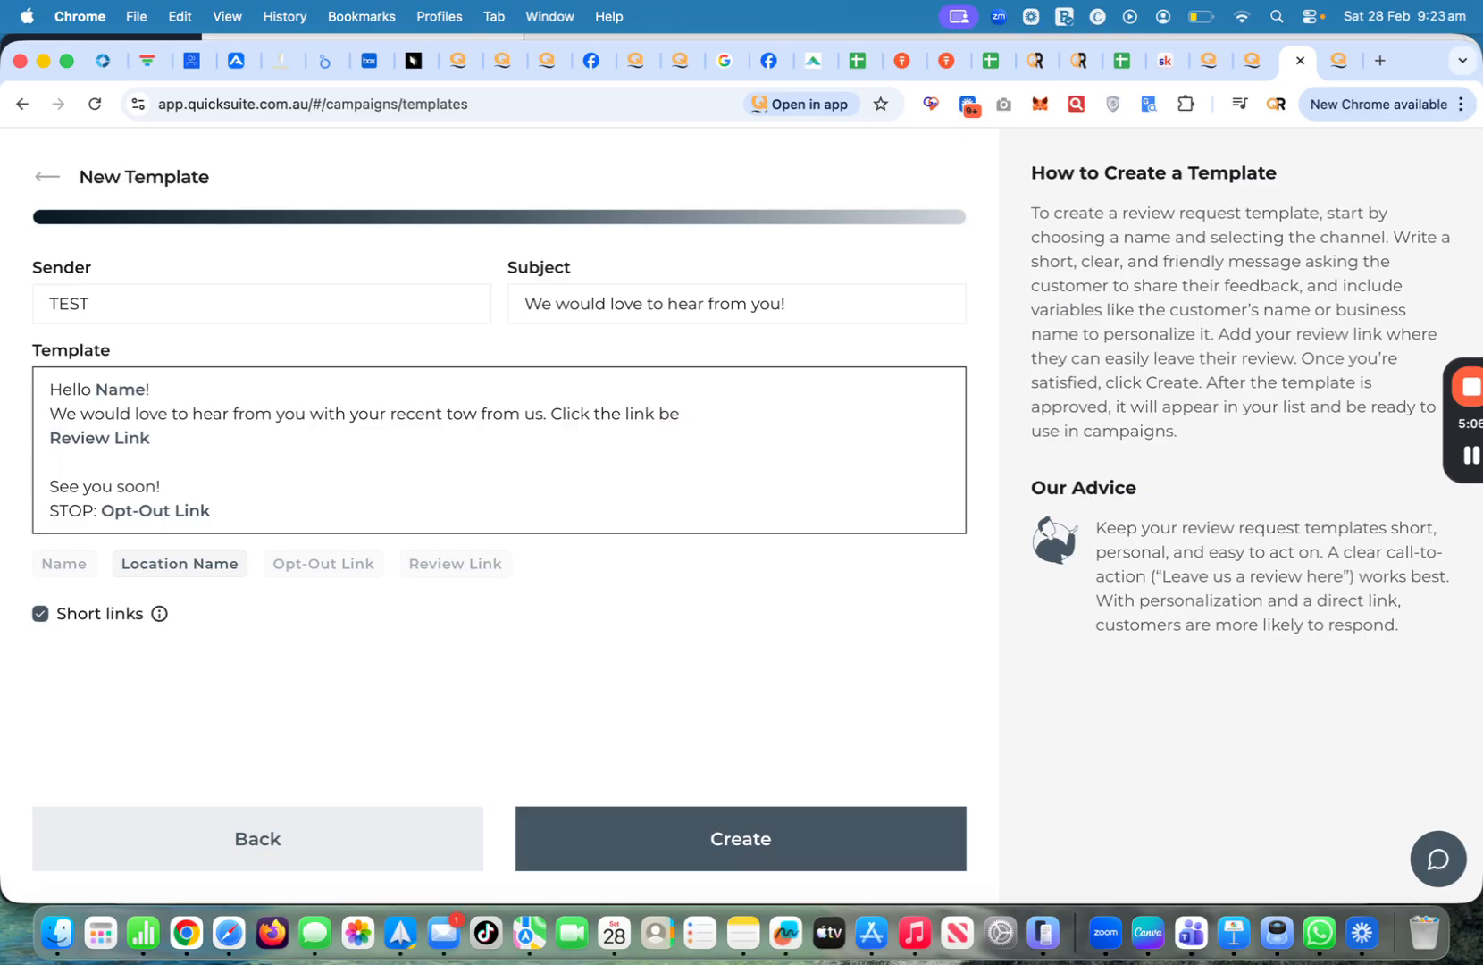
pyautogui.write('owlow ')
pyautogui.write('to share your ')
pyautogui.write('feeb')
pyautogui.write('back.')
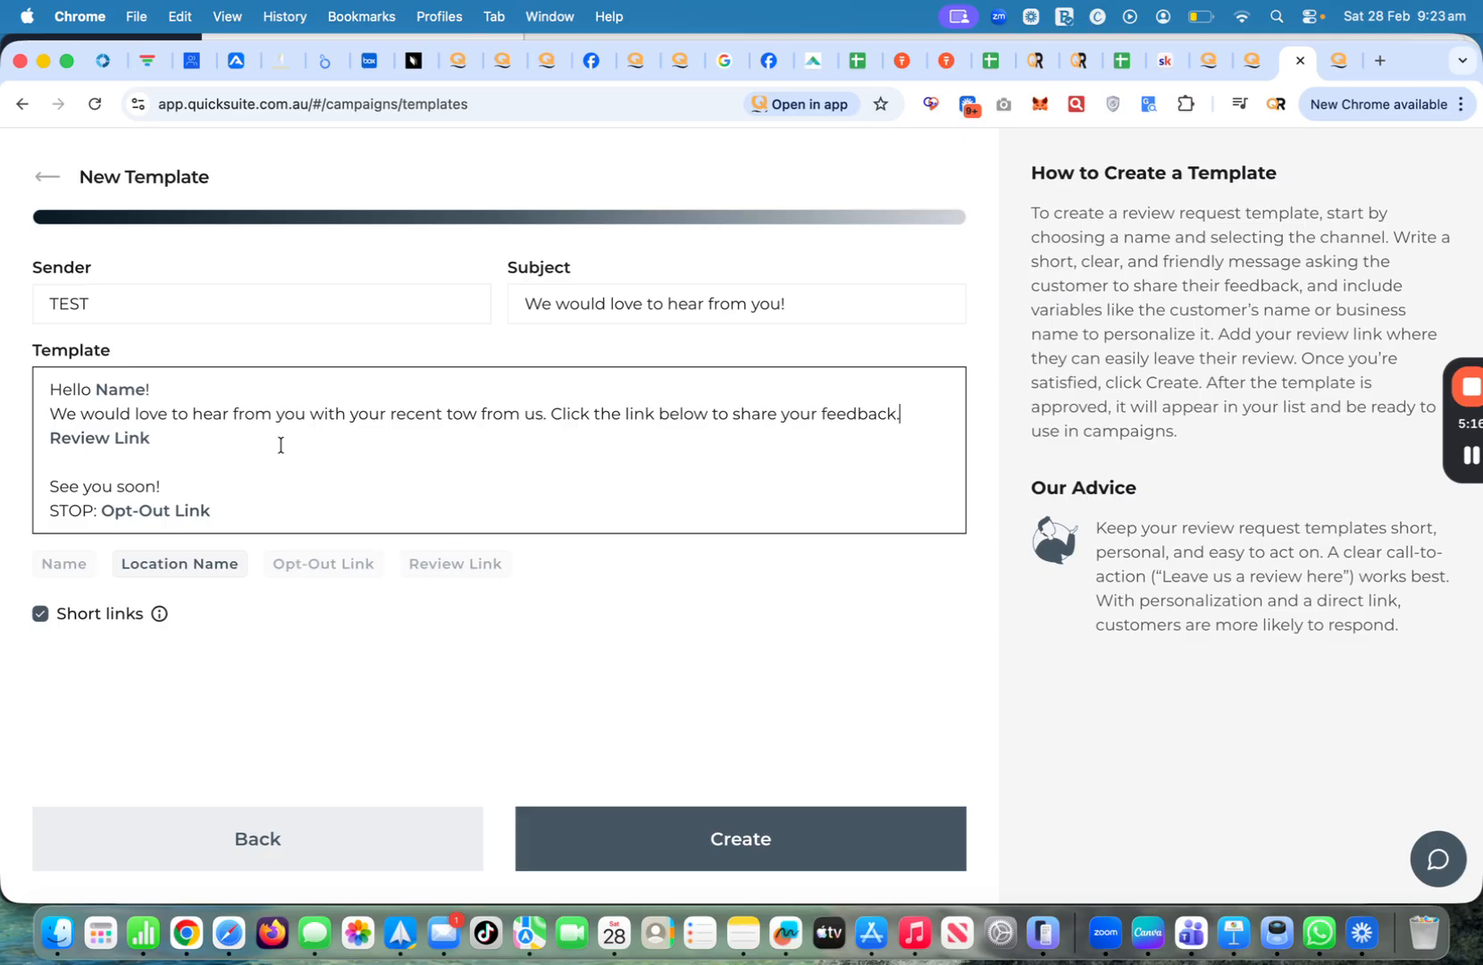
# Replace 'from us' with 'with' plus the Location Name variable, and create the template
pyautogui.click(542, 413)
pyautogui.press('BackSpace')
pyautogui.press('BackSpace')
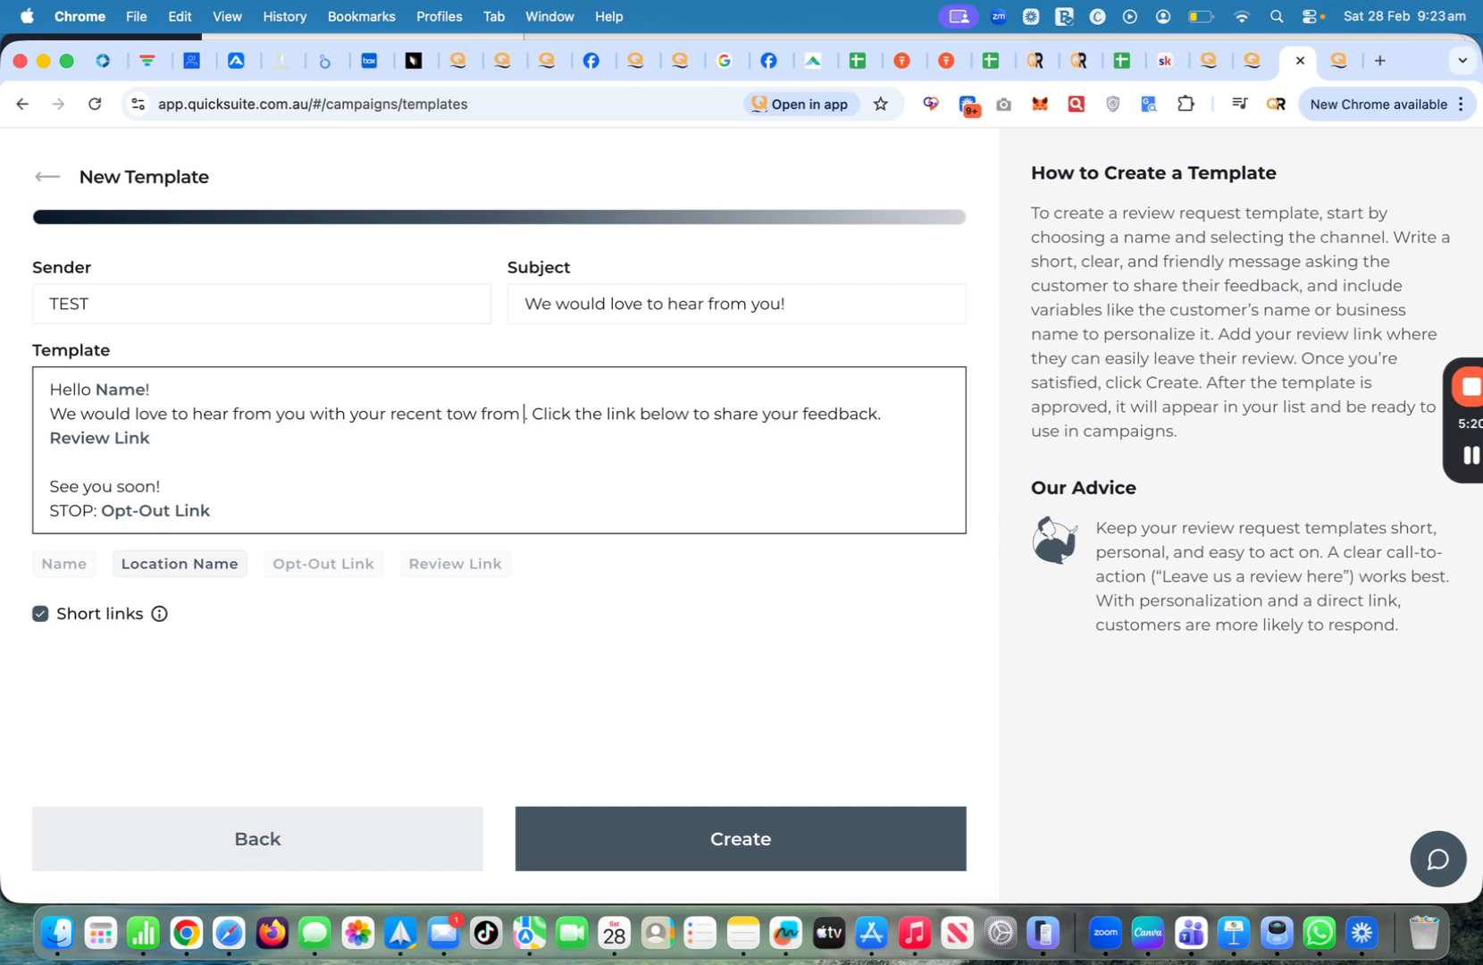
pyautogui.press('BackSpace')
pyautogui.press('BackSpace')
pyautogui.press('BackSpace')
pyautogui.press('BackSpace')
pyautogui.write('w')
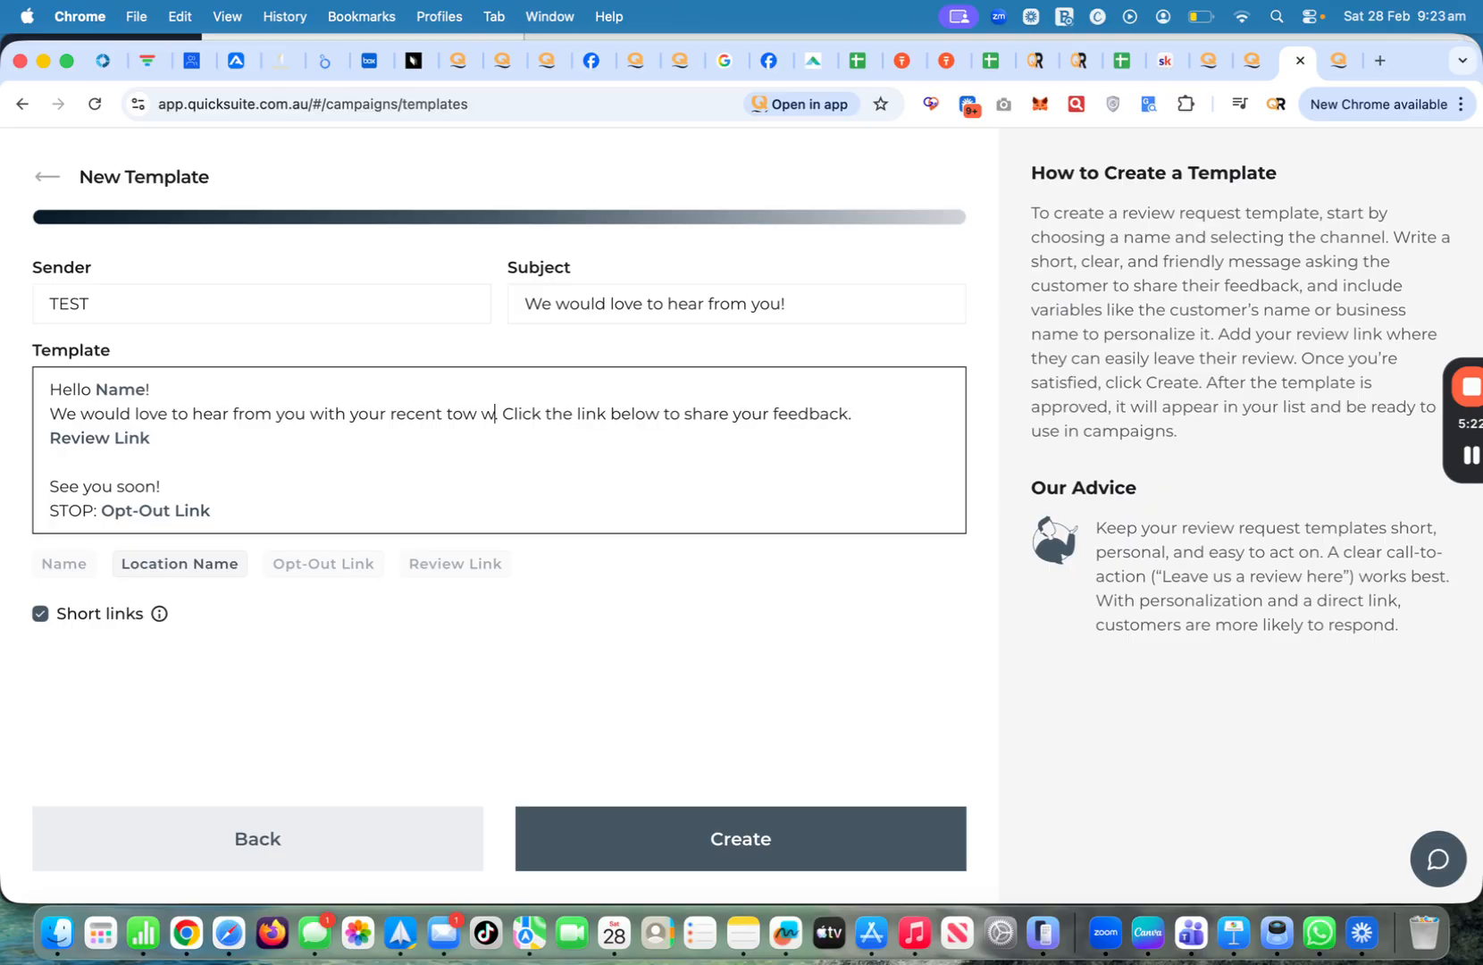
pyautogui.write('ith')
pyautogui.click(183, 562)
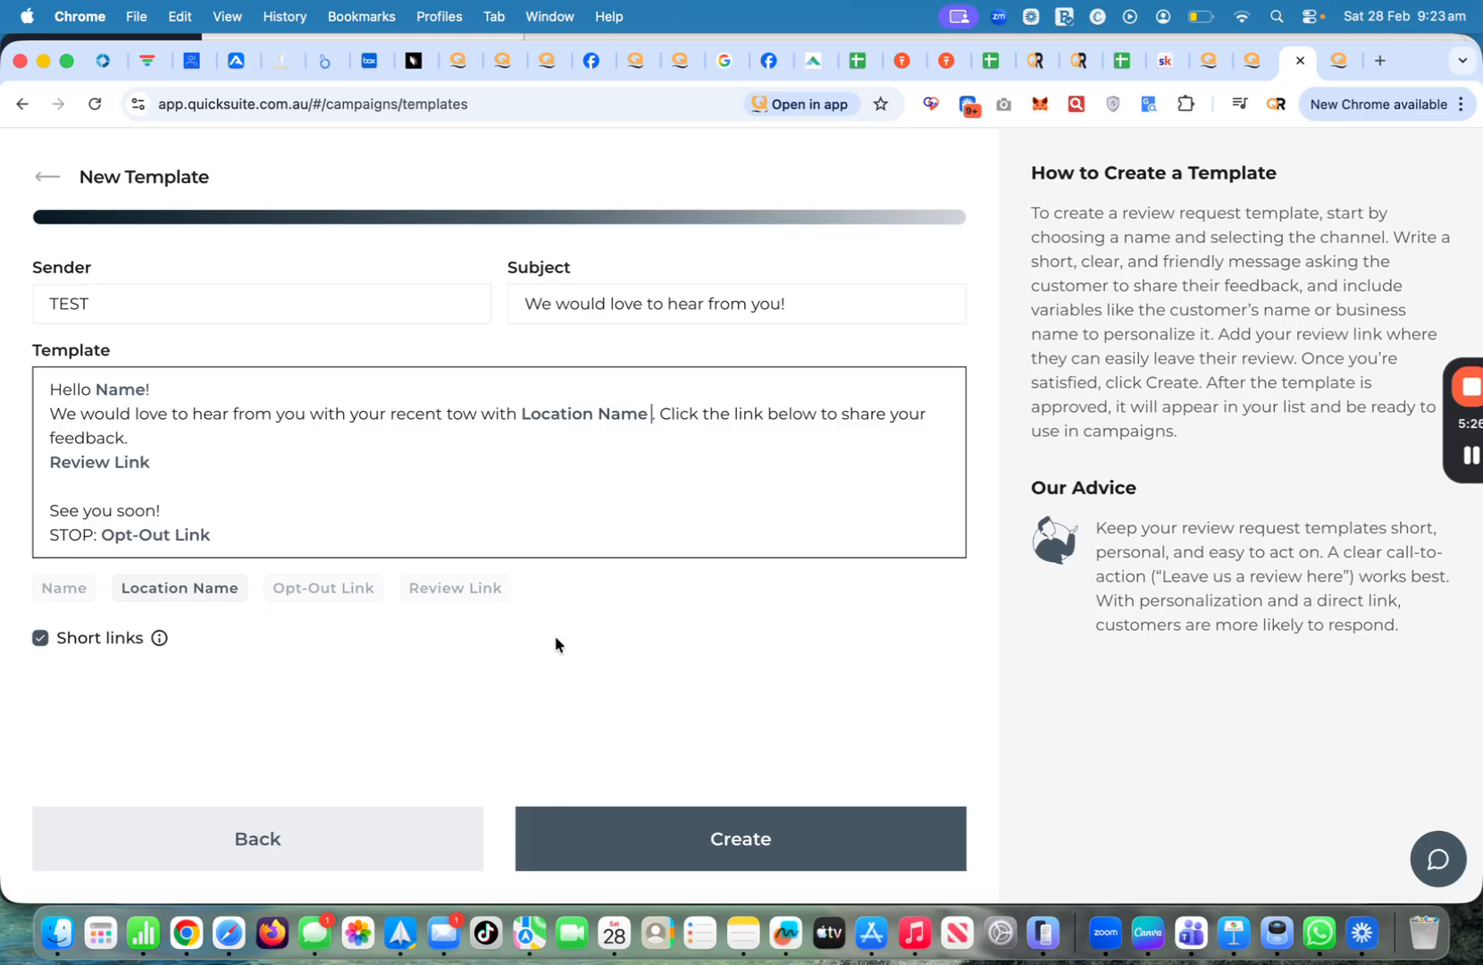
pyautogui.click(708, 855)
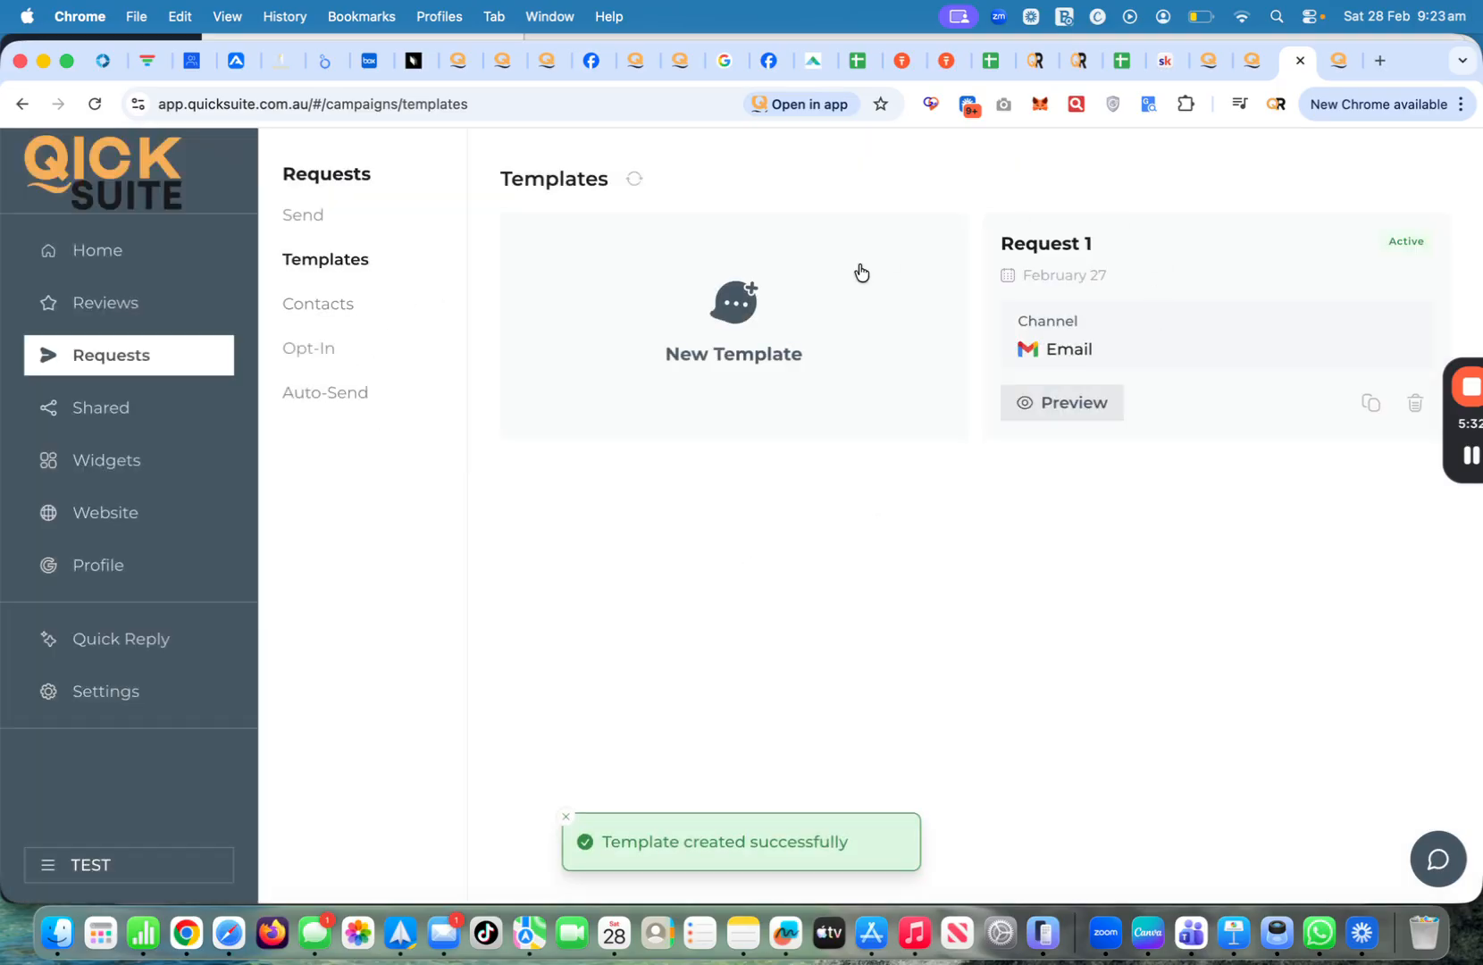
# Start an email review request and enter the new client's name and e-mail address
pyautogui.click(109, 251)
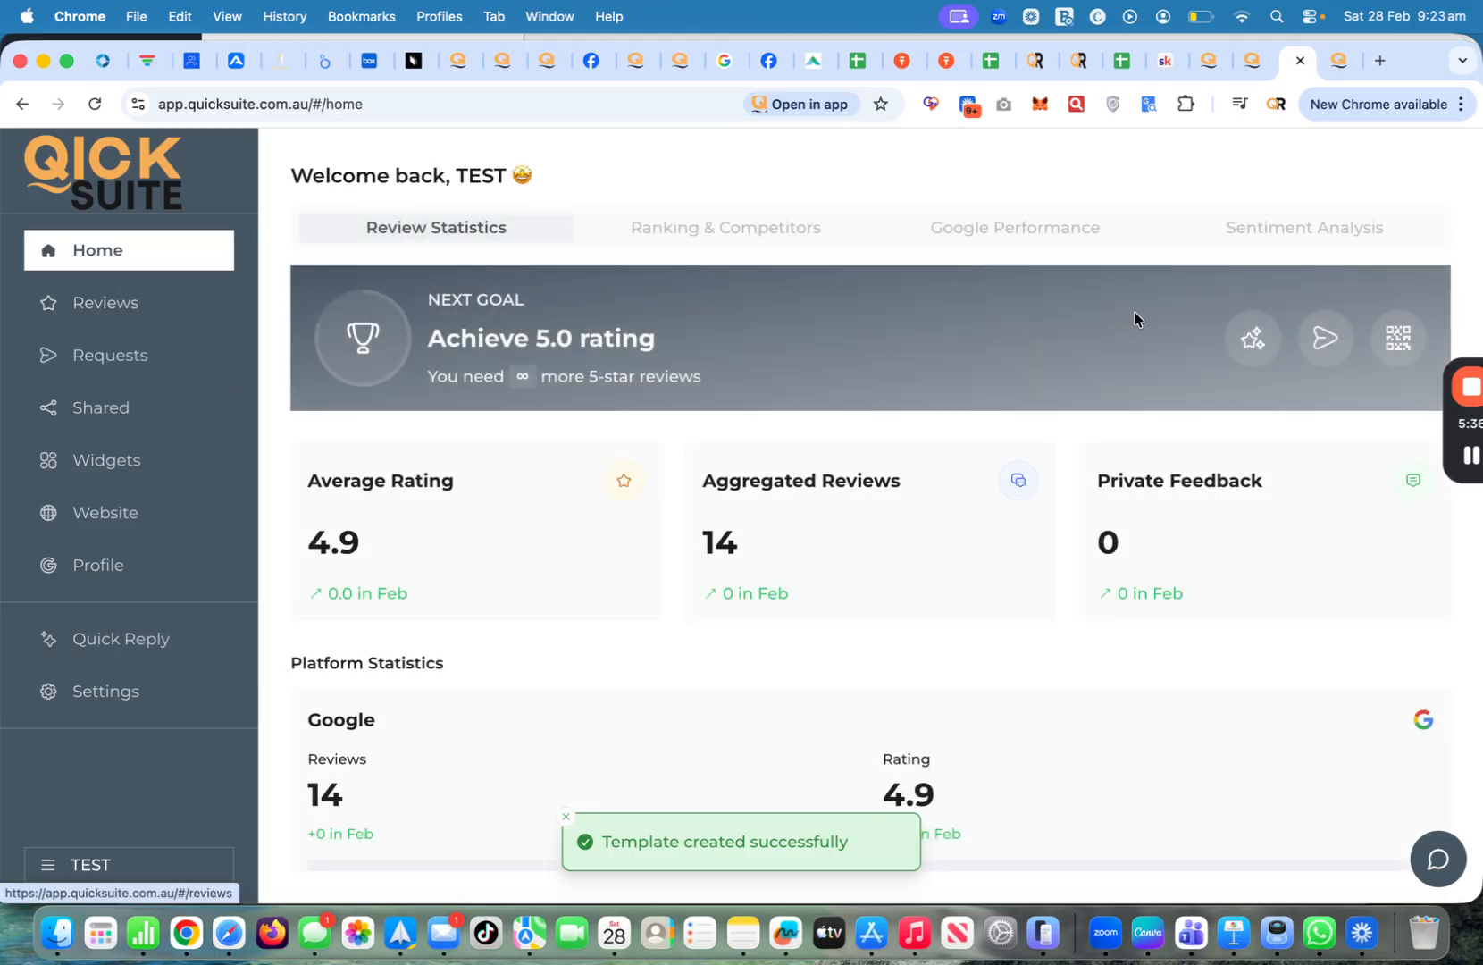
pyautogui.click(1238, 342)
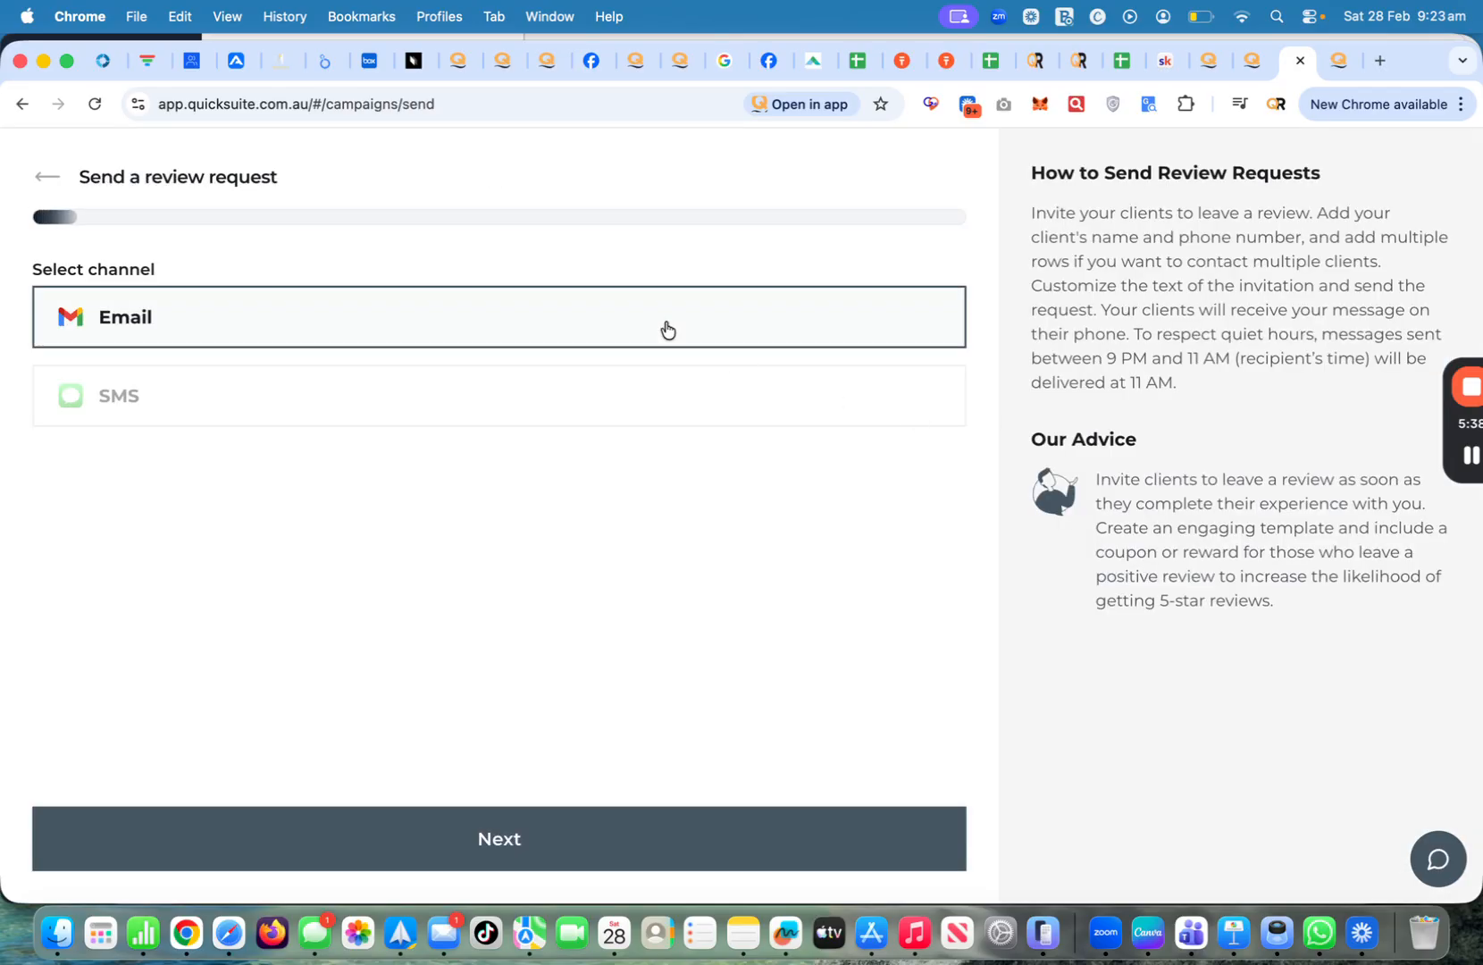
pyautogui.click(609, 823)
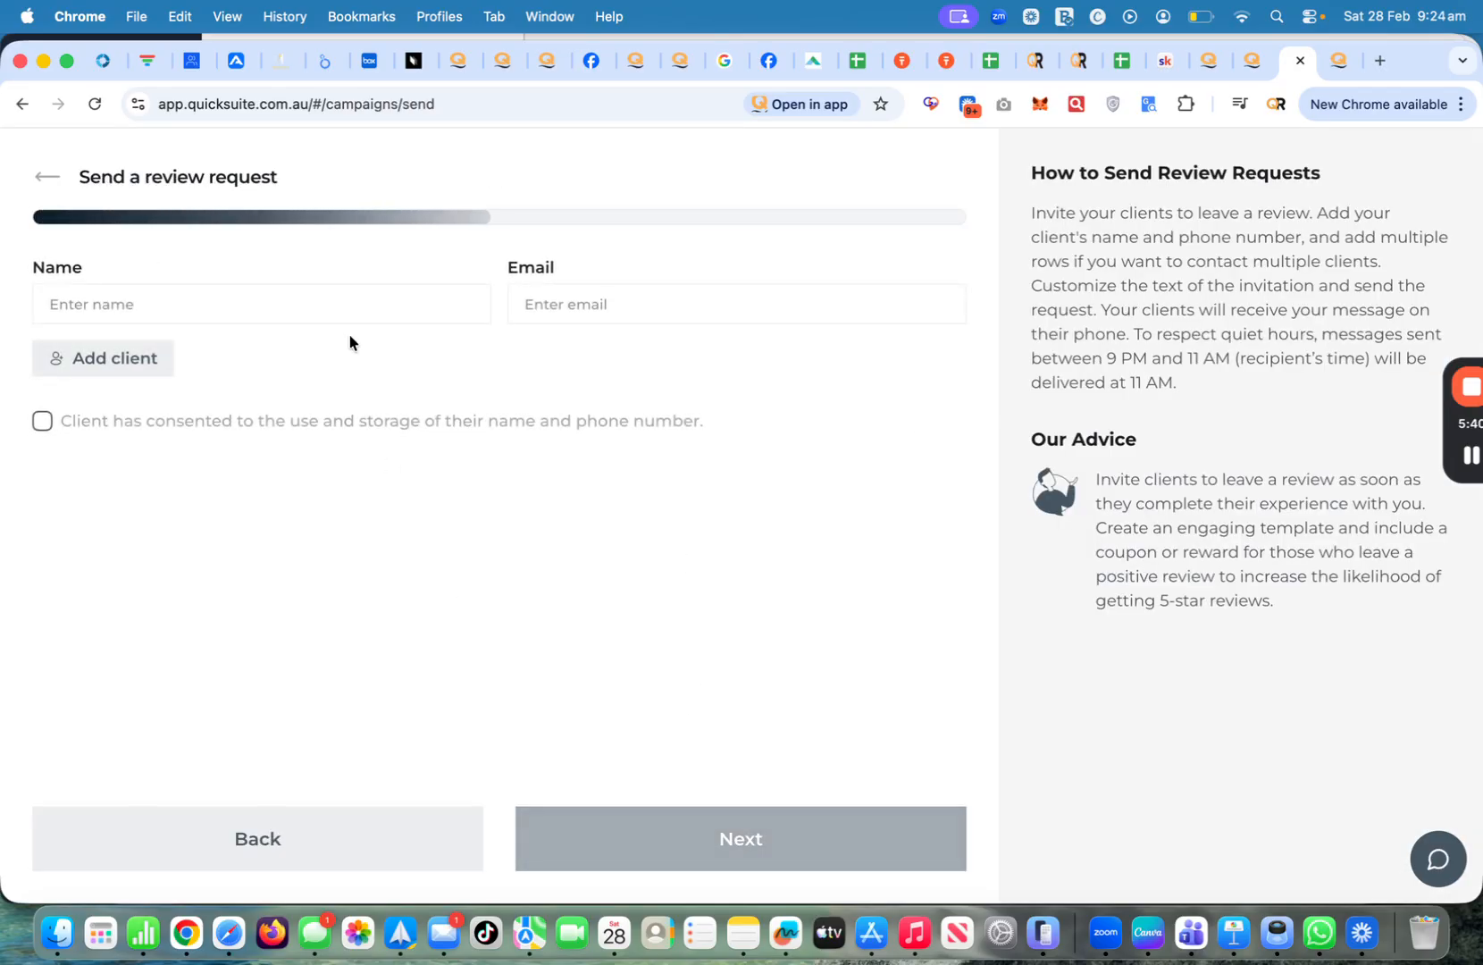
pyautogui.click(328, 311)
pyautogui.write('Wayne')
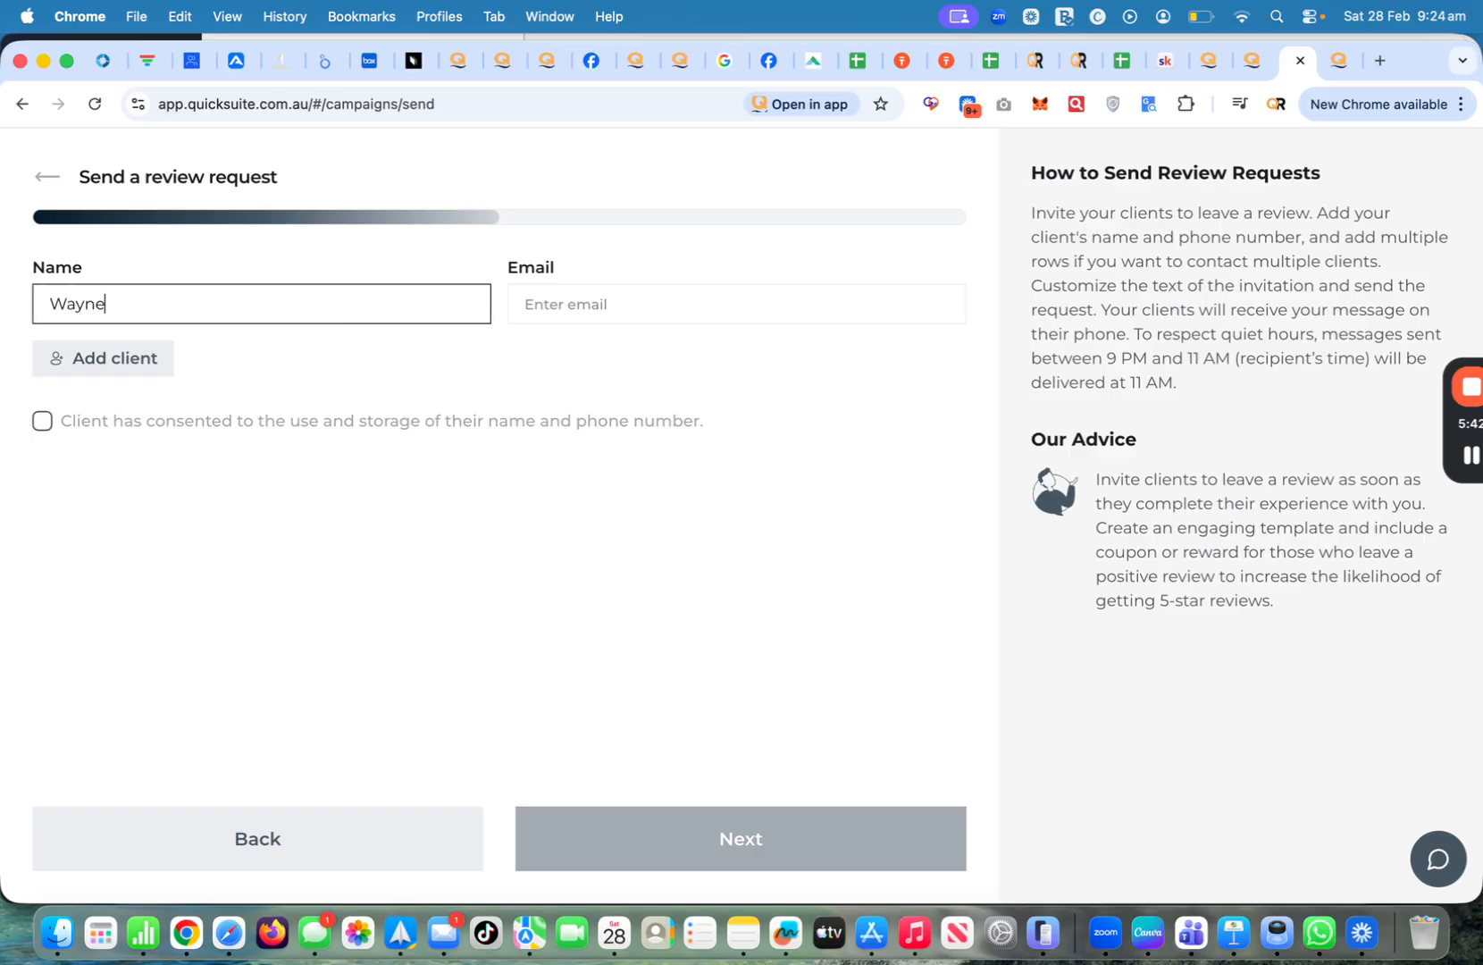
pyautogui.click(597, 304)
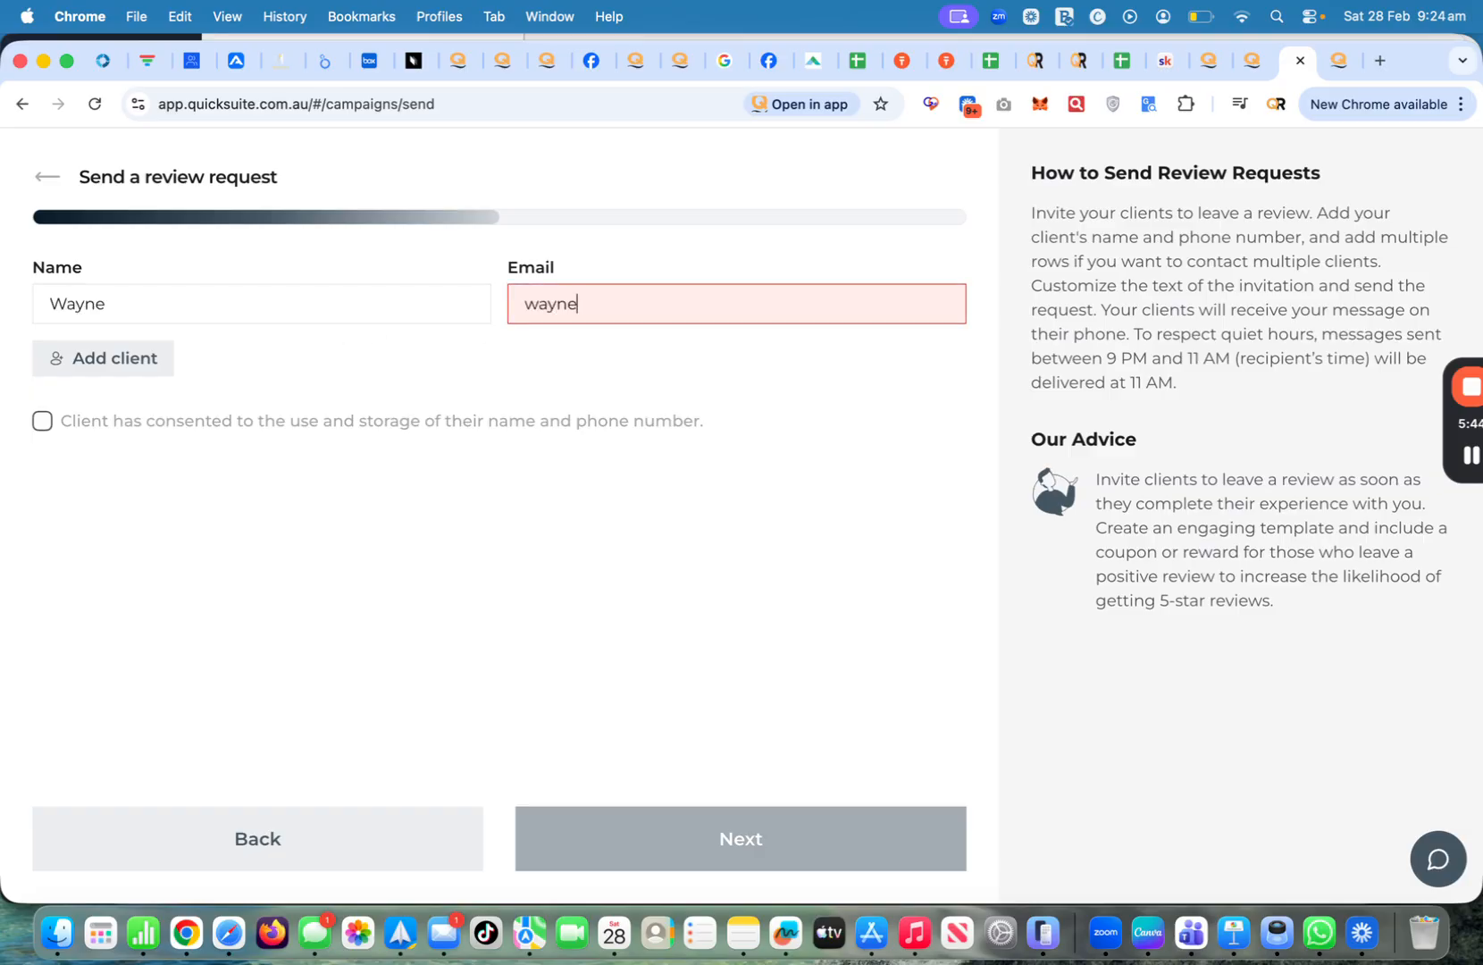
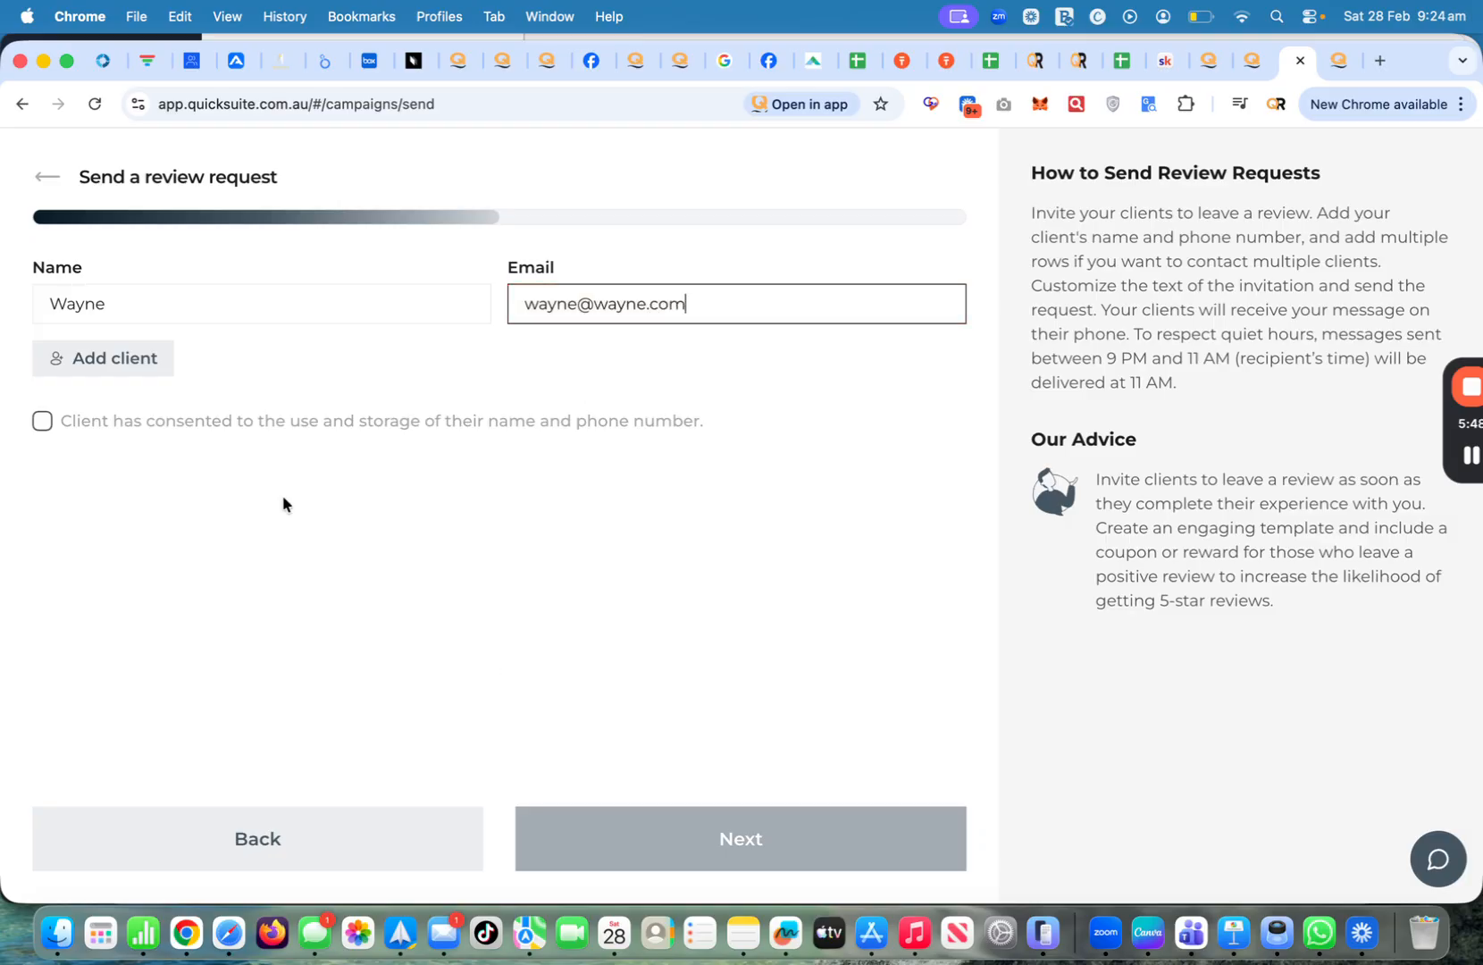
# Confirm the client's consent, pick the Request 1 template and send the request
pyautogui.click(42, 421)
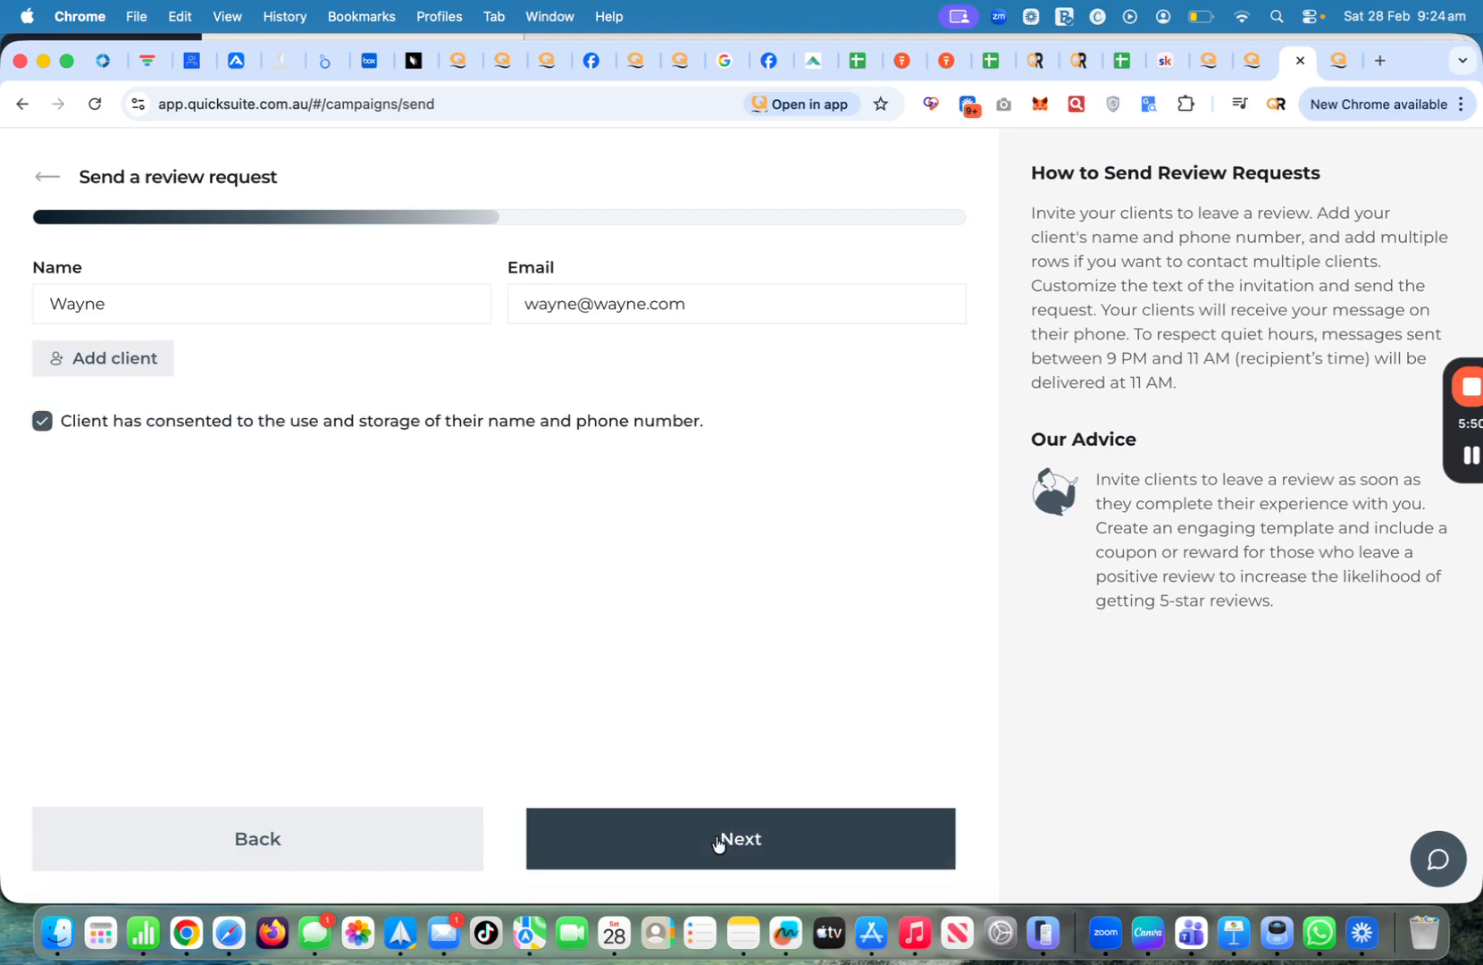
pyautogui.click(718, 840)
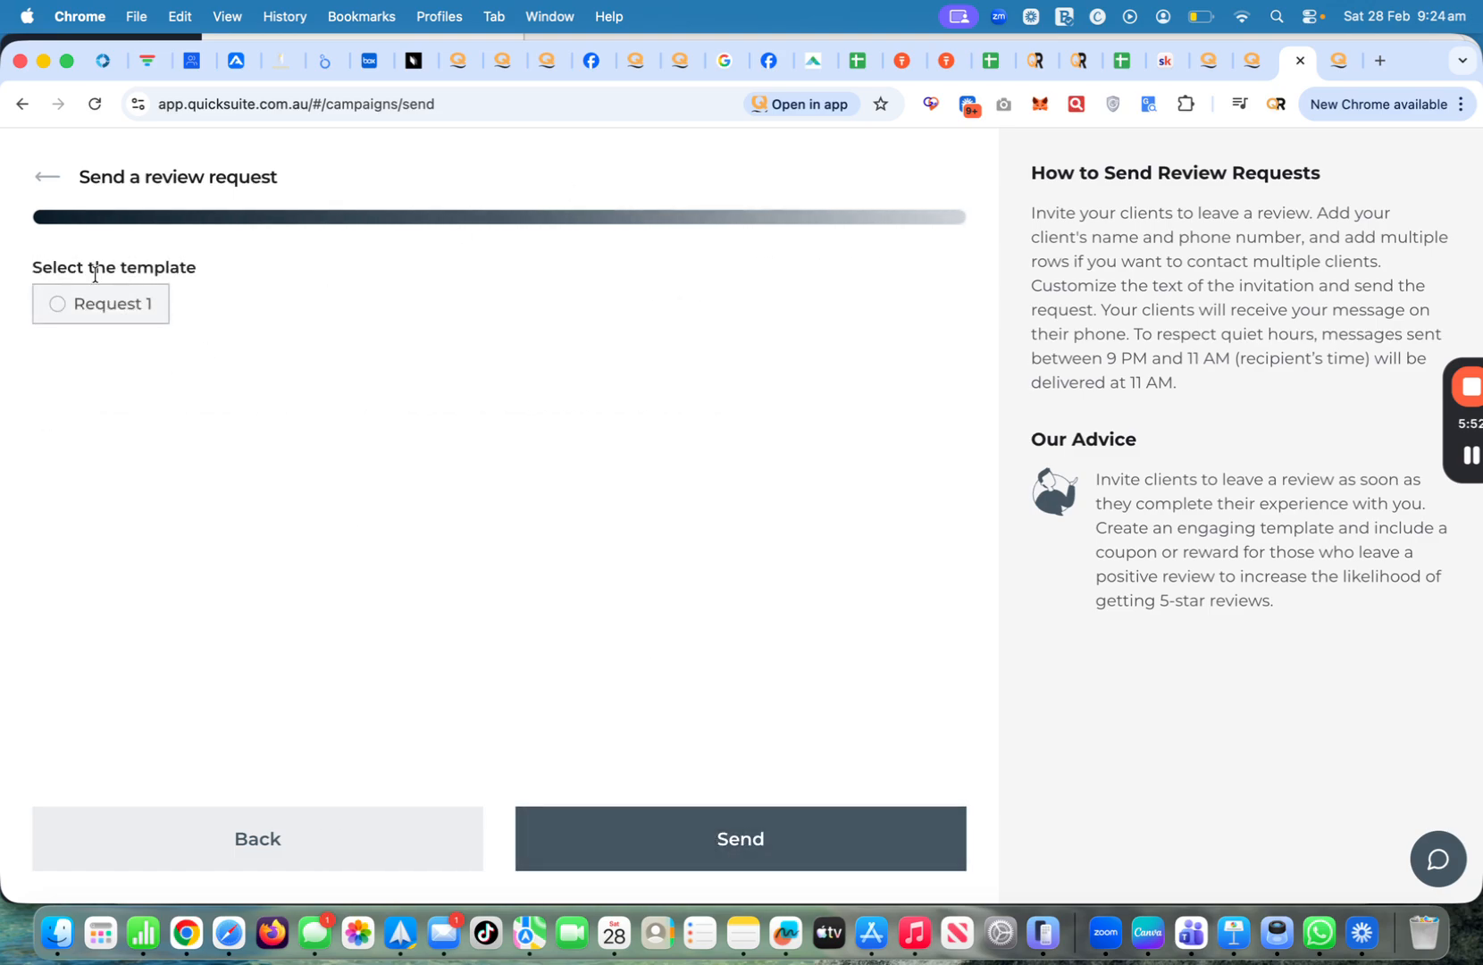
pyautogui.click(56, 304)
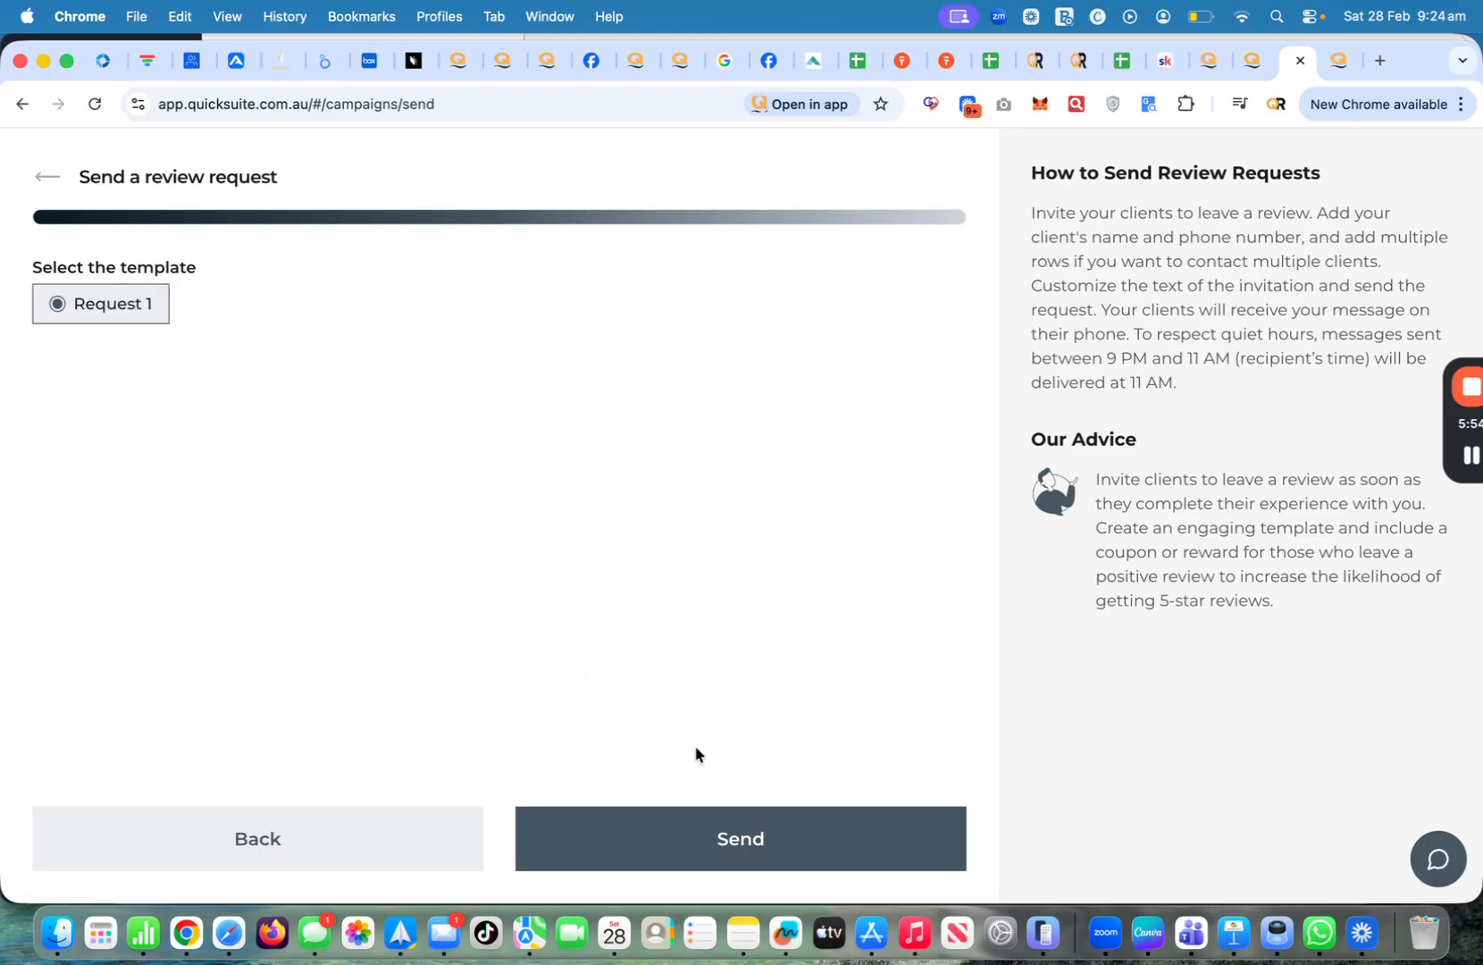
pyautogui.click(701, 855)
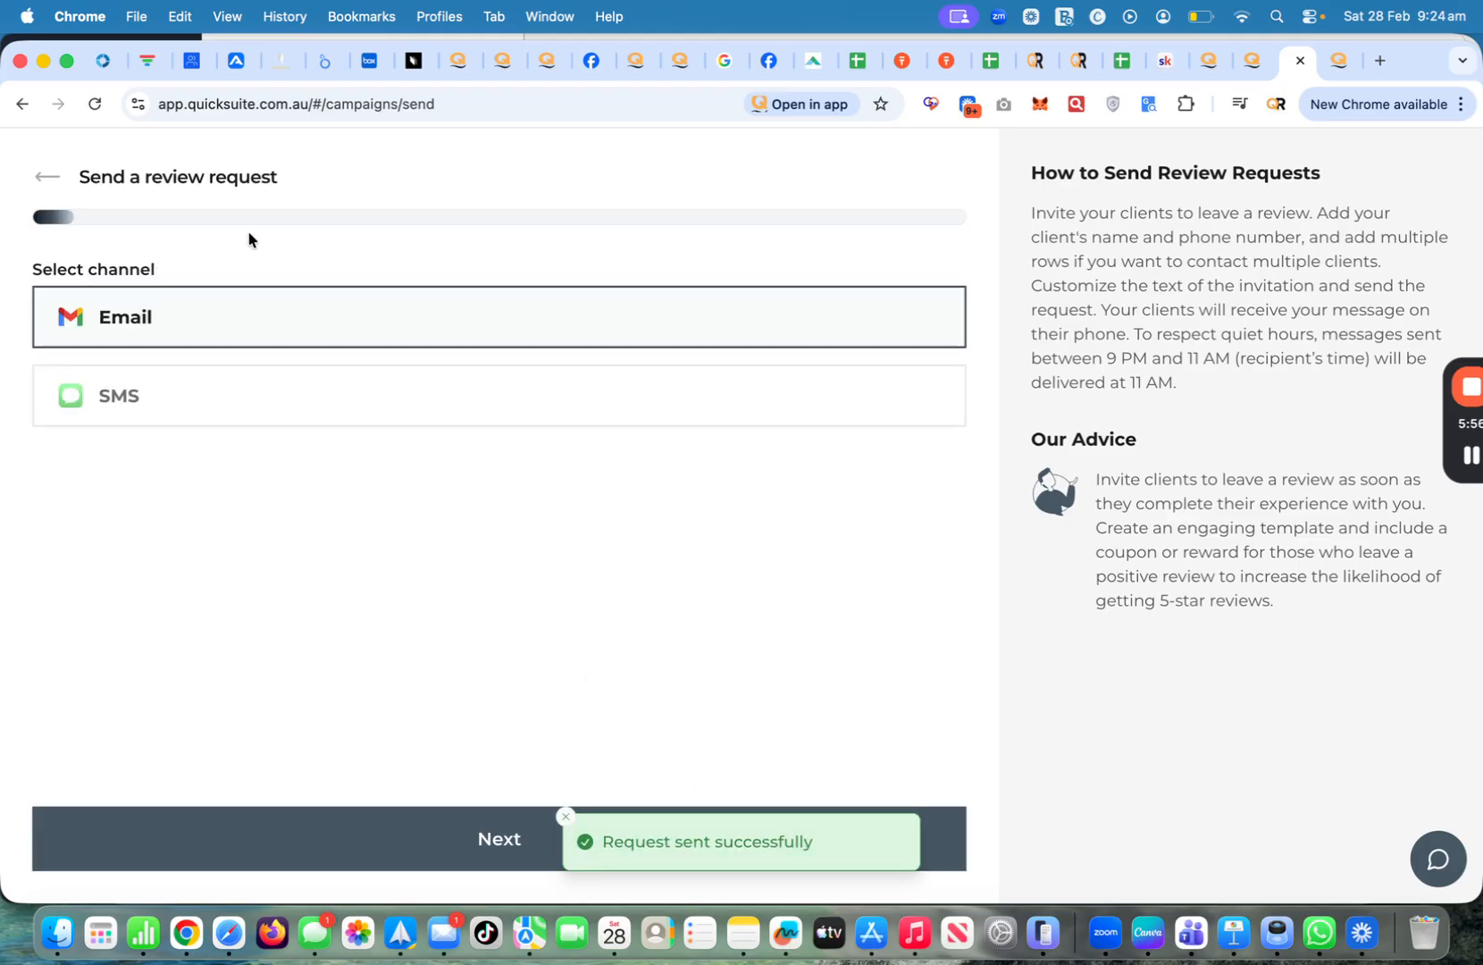
pyautogui.click(54, 178)
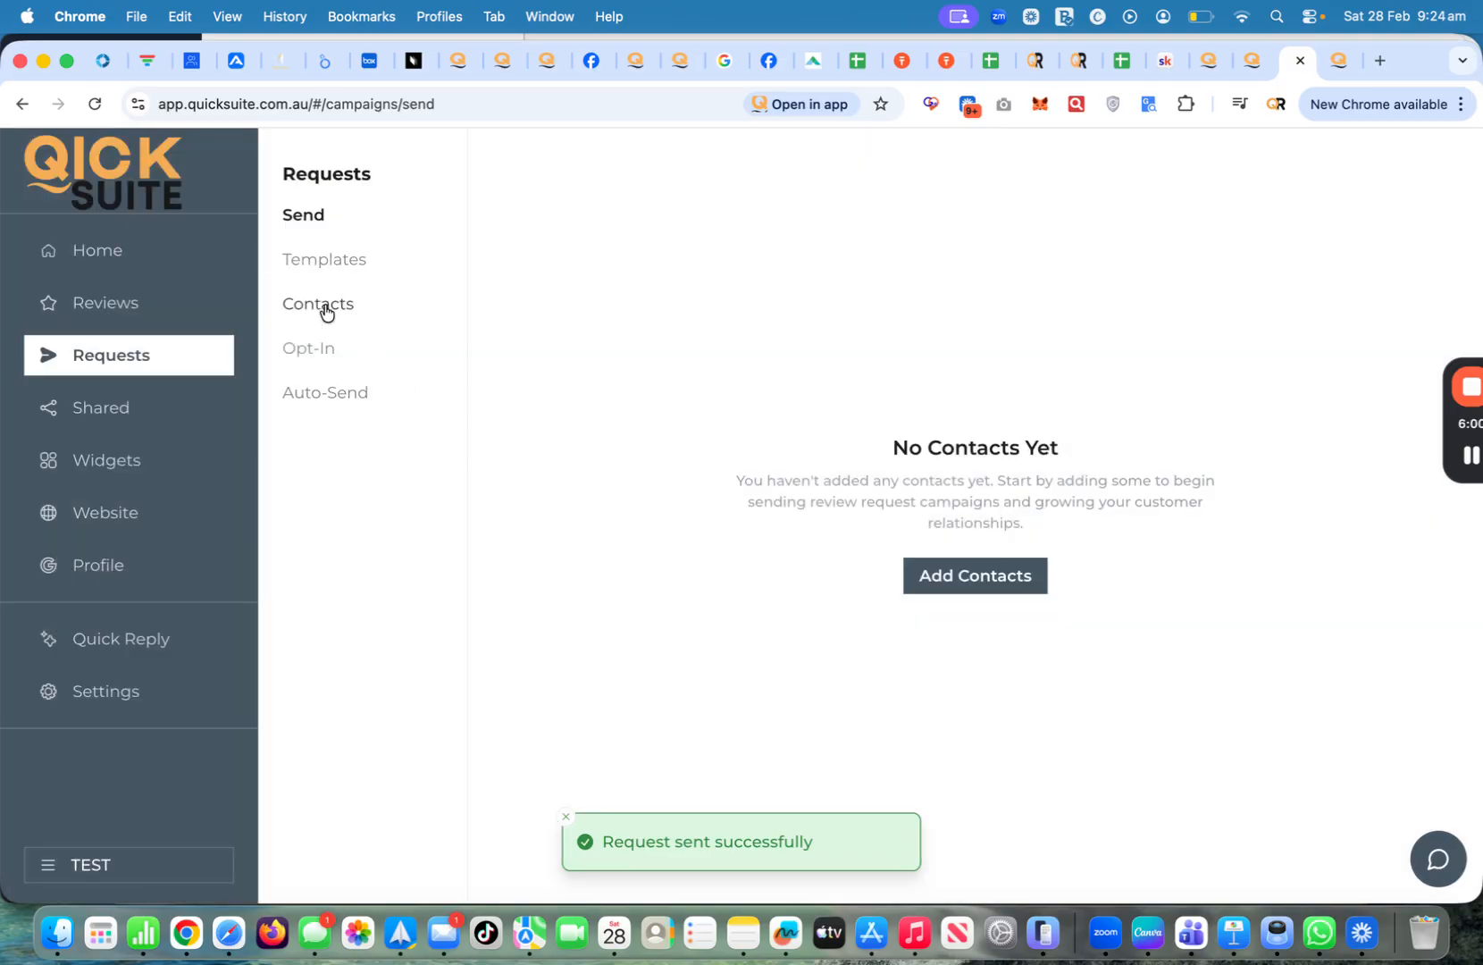
# Look over the Add Contacts options, including Upload from CSV, then return to the contacts list
pyautogui.click(327, 308)
pyautogui.click(685, 355)
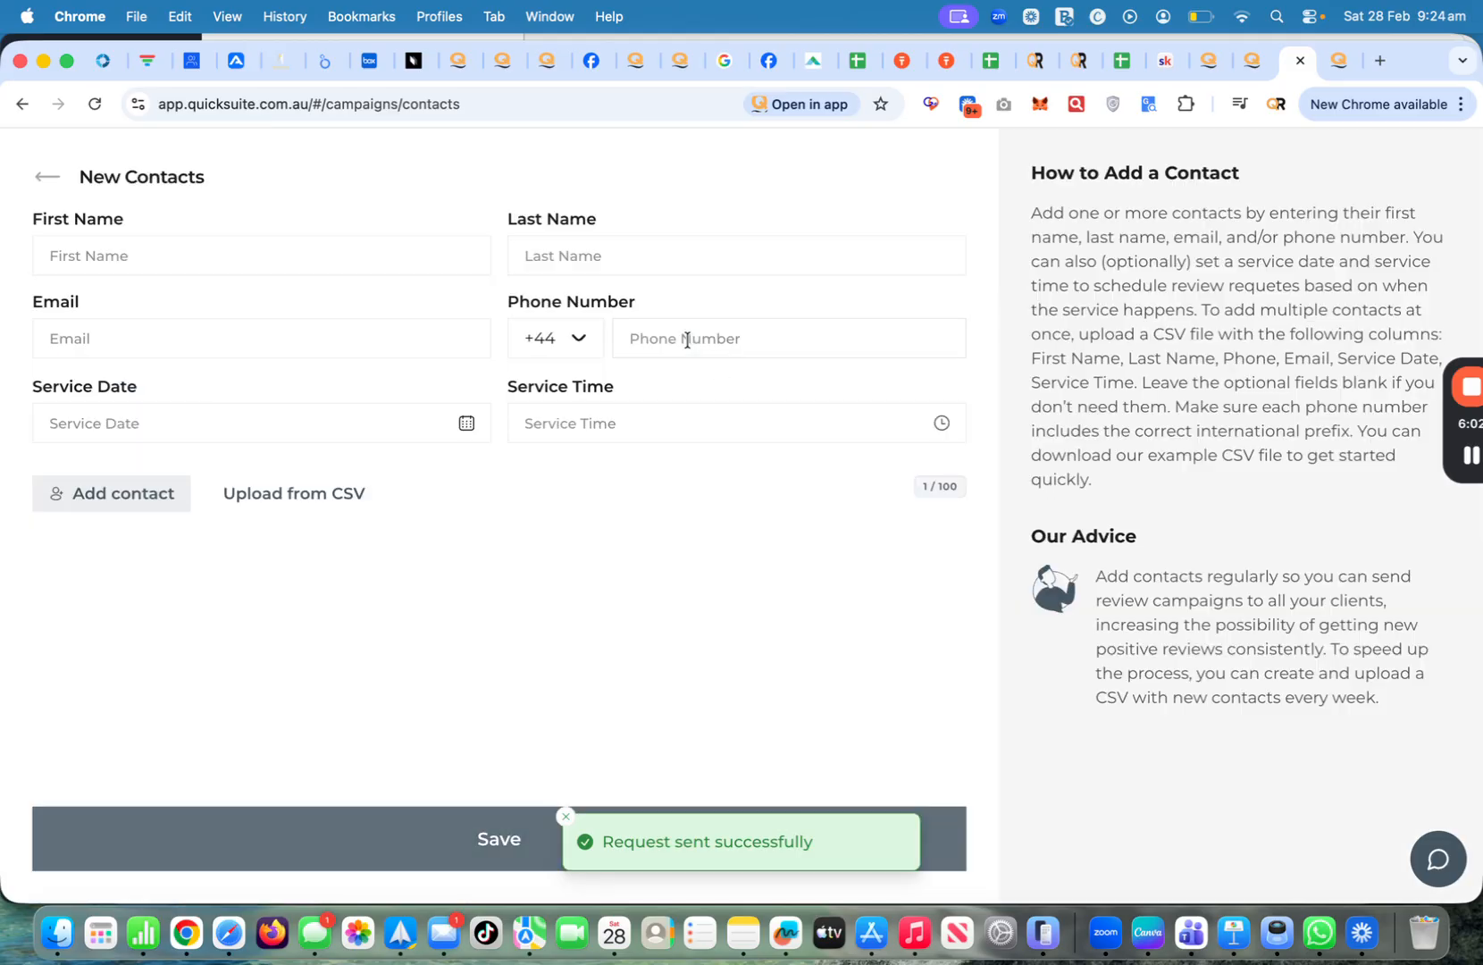
pyautogui.click(317, 497)
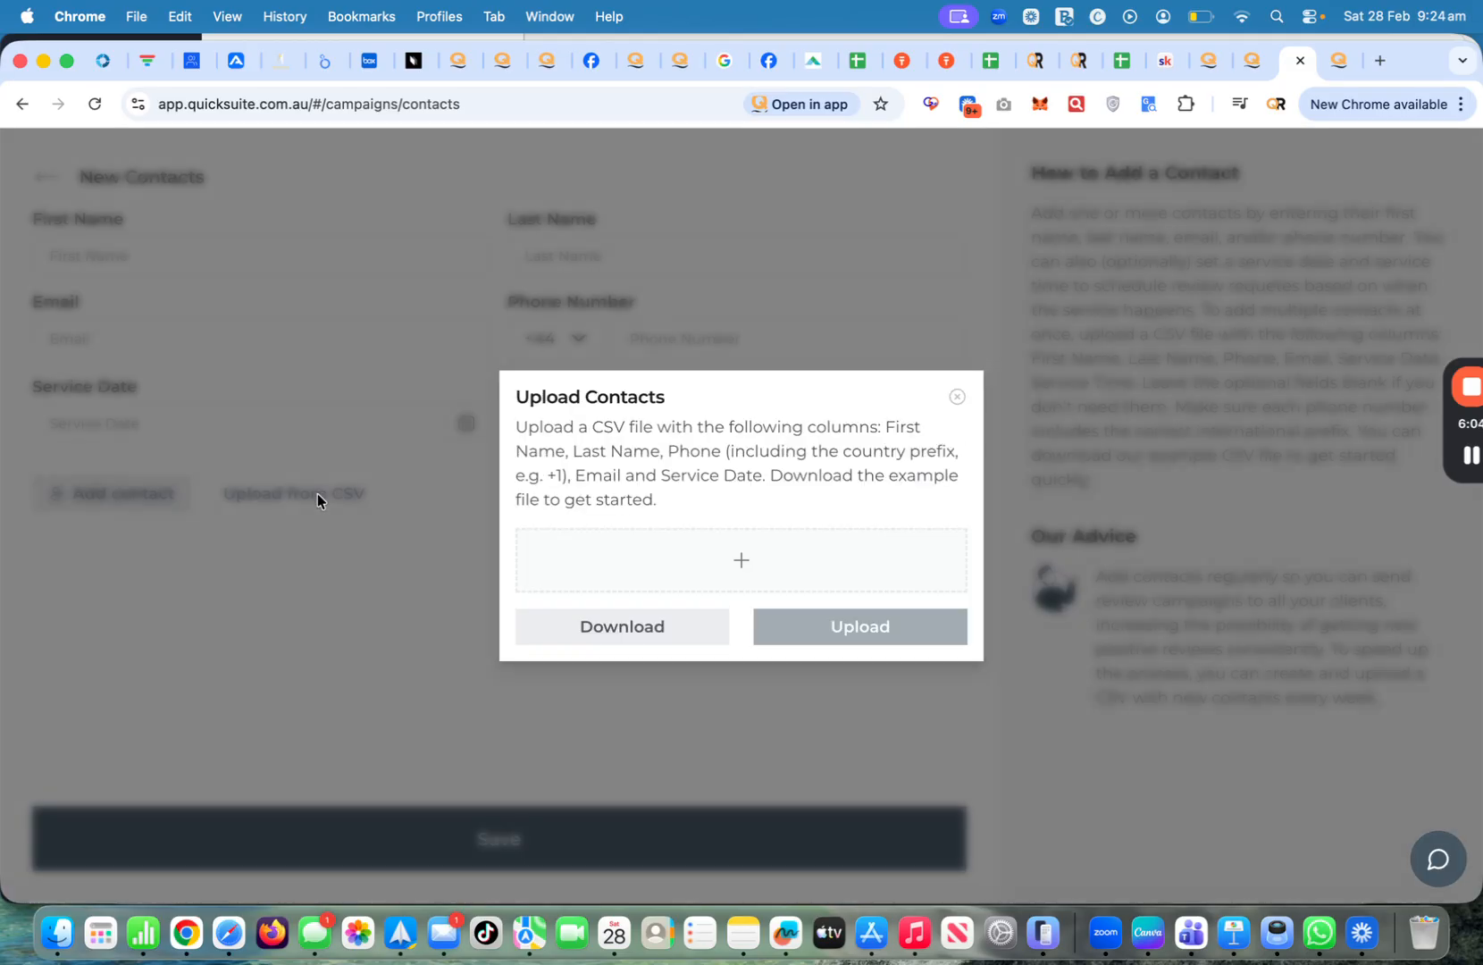
pyautogui.click(956, 396)
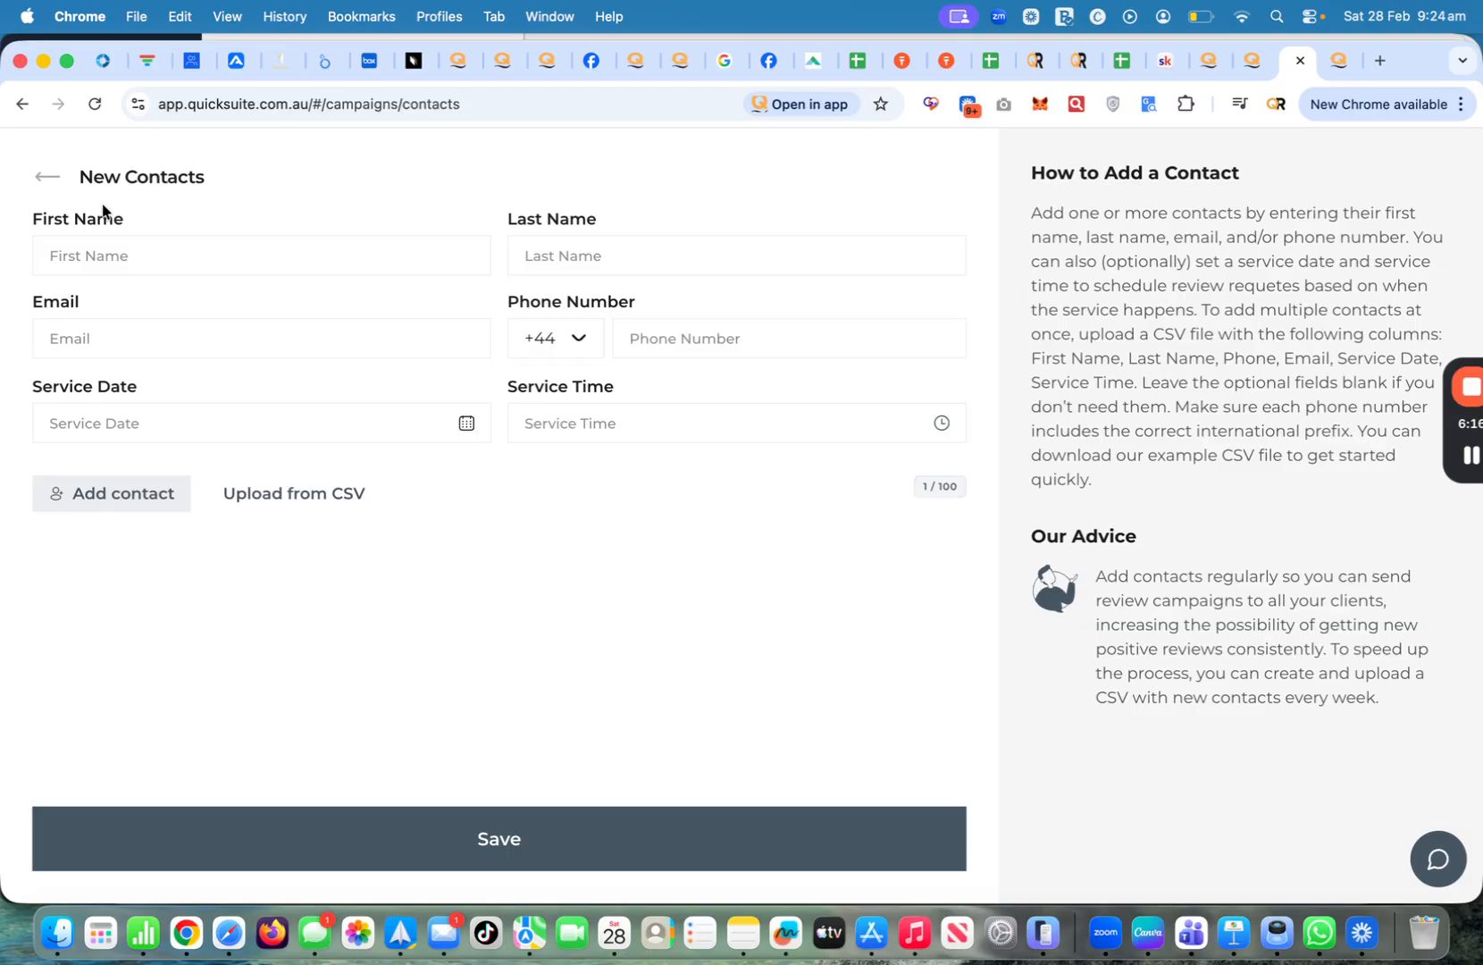
pyautogui.click(46, 176)
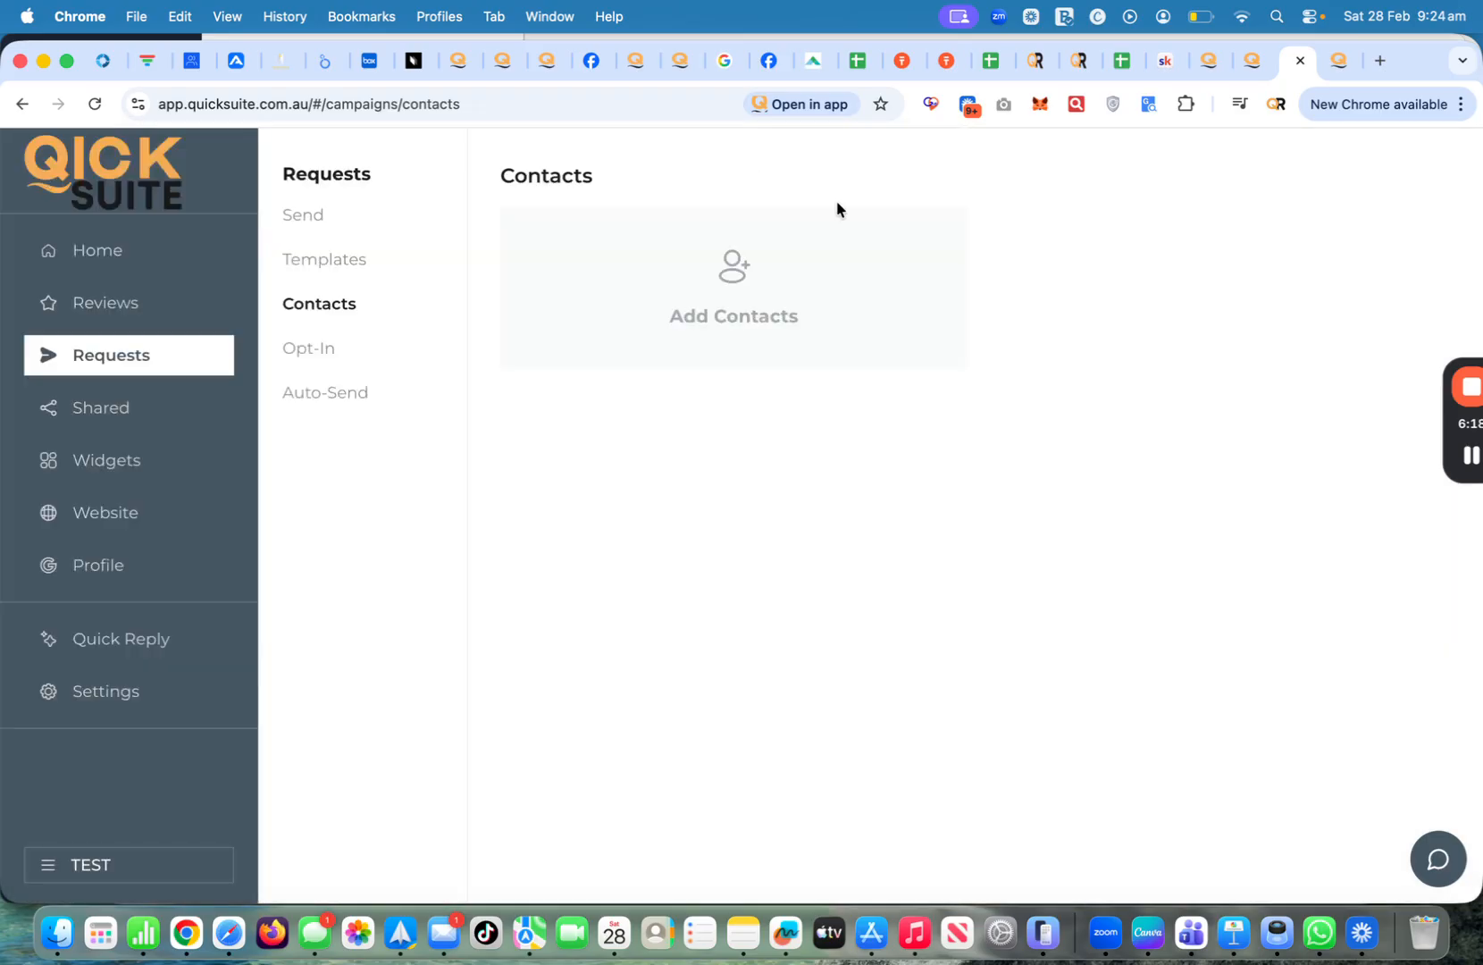
pyautogui.click(362, 398)
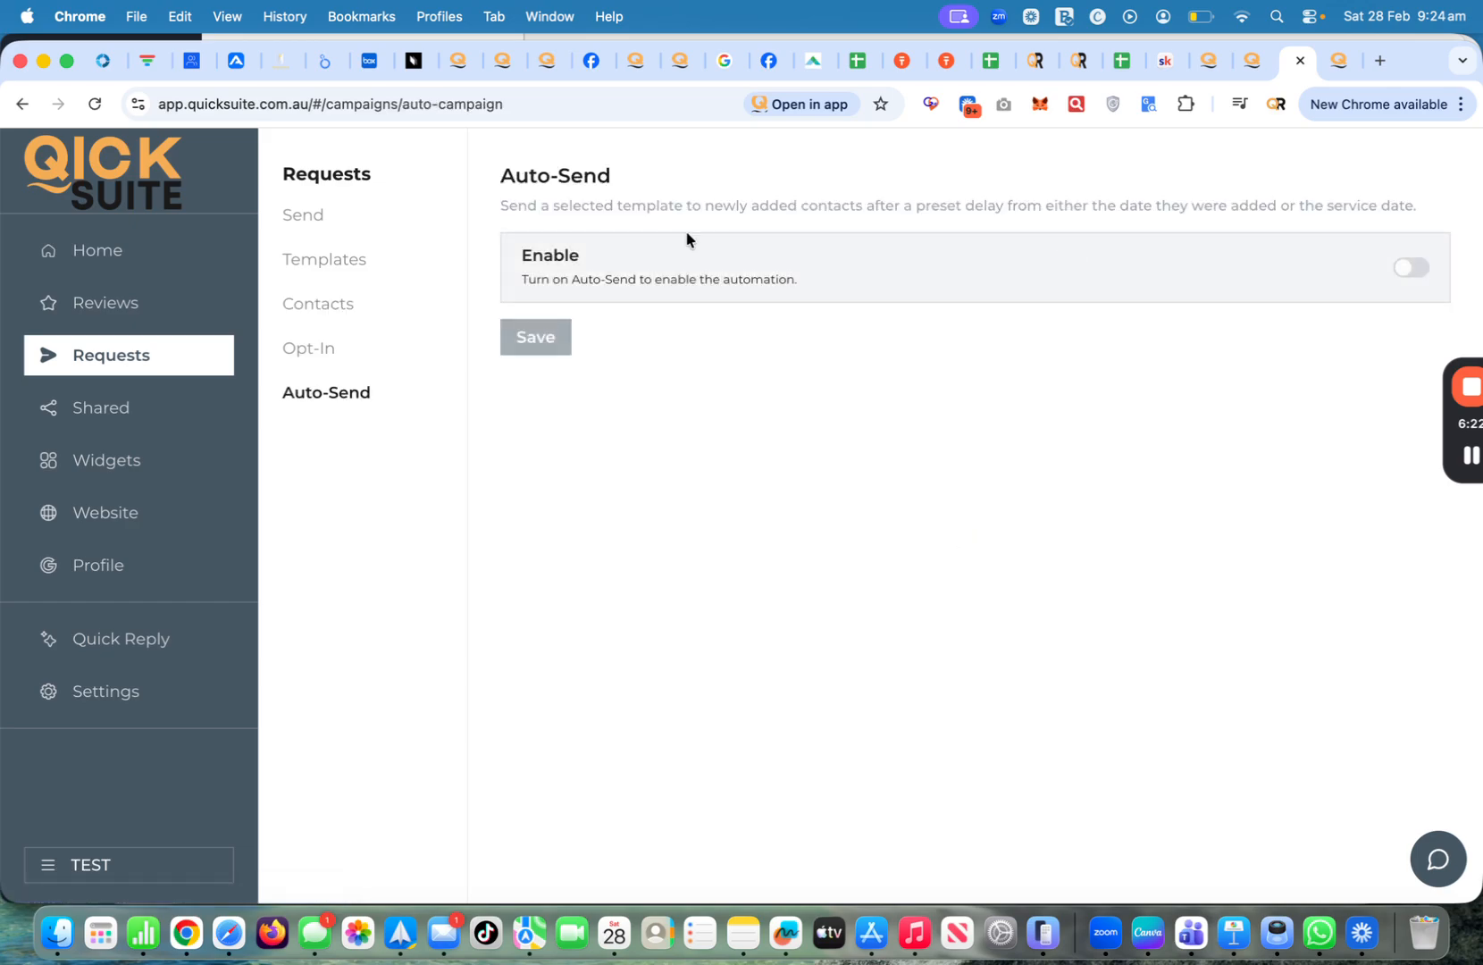
# Enable Auto-Send with Added date as the trigger and Request 1 as the template
pyautogui.click(1415, 269)
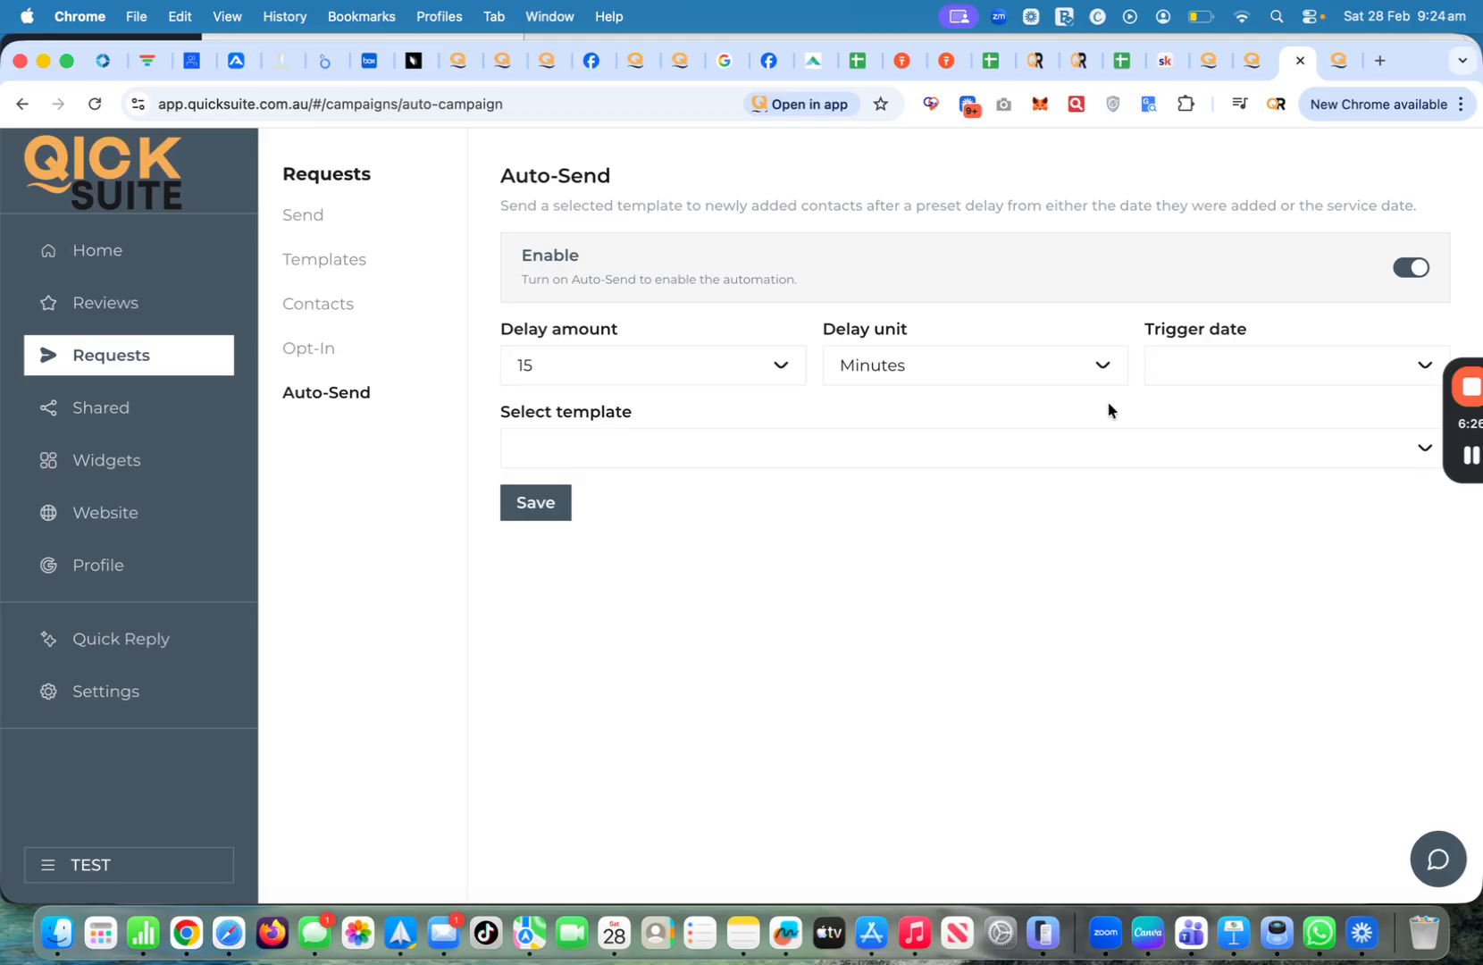
pyautogui.click(1184, 379)
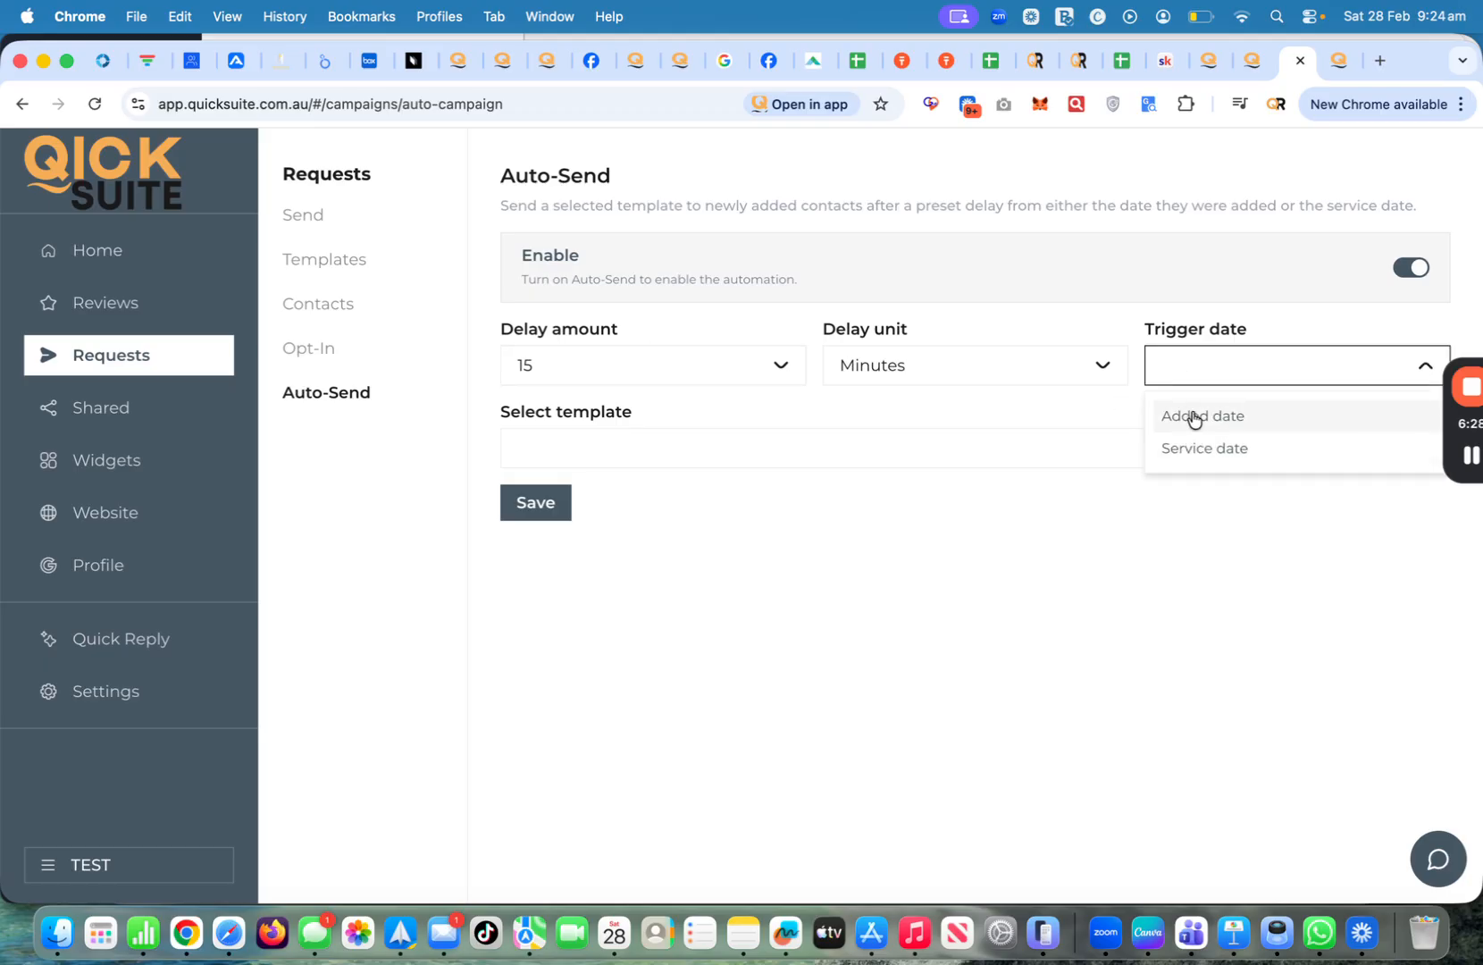
pyautogui.click(1163, 418)
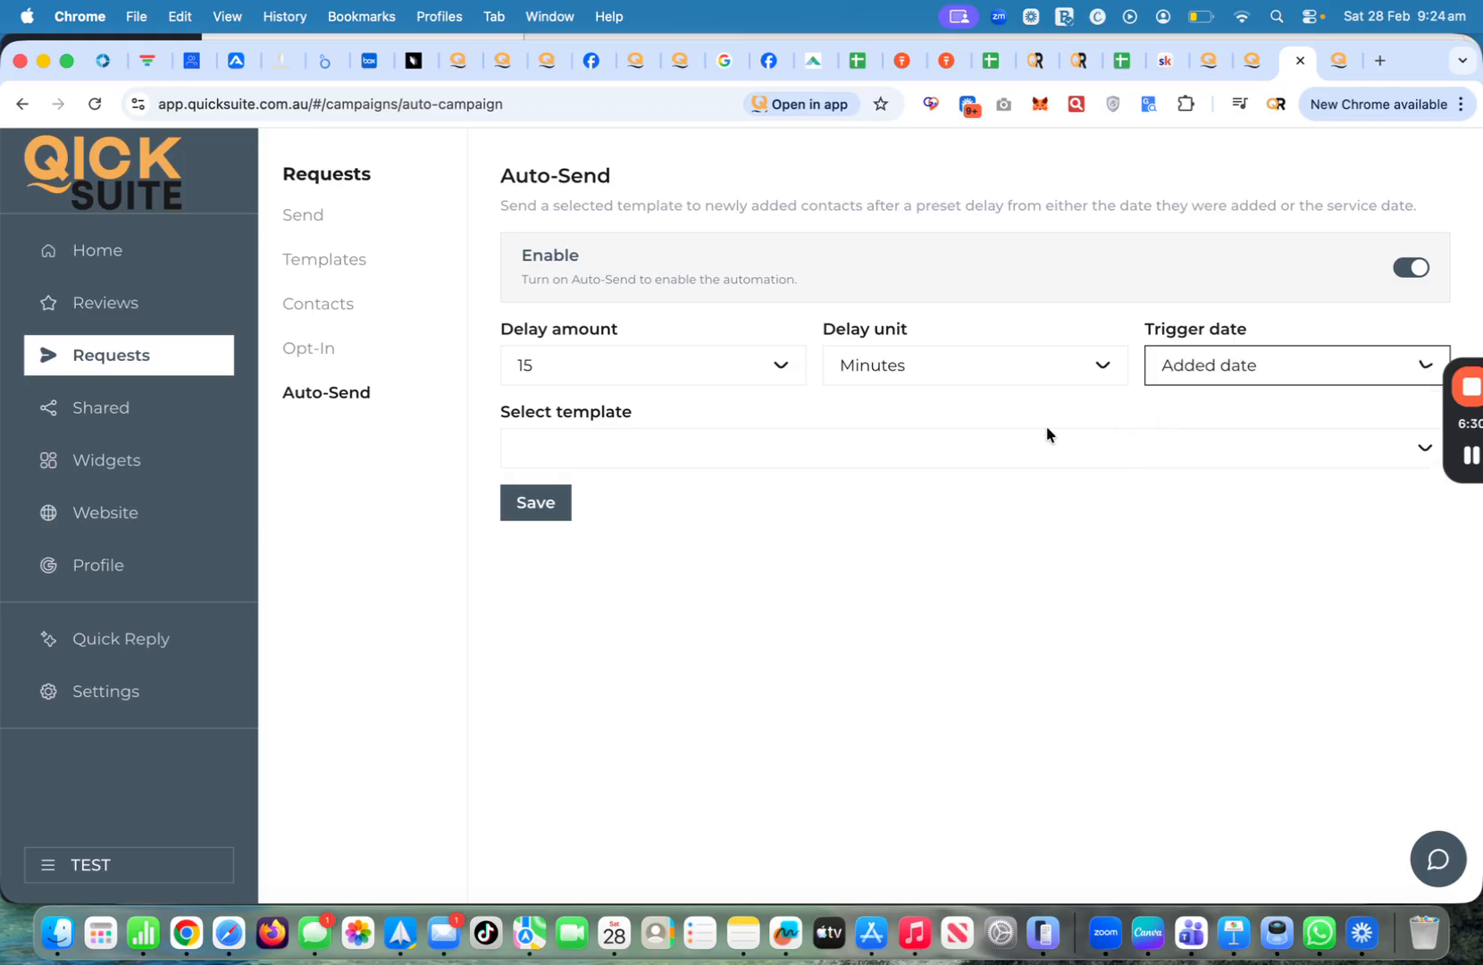
pyautogui.click(971, 445)
pyautogui.click(814, 502)
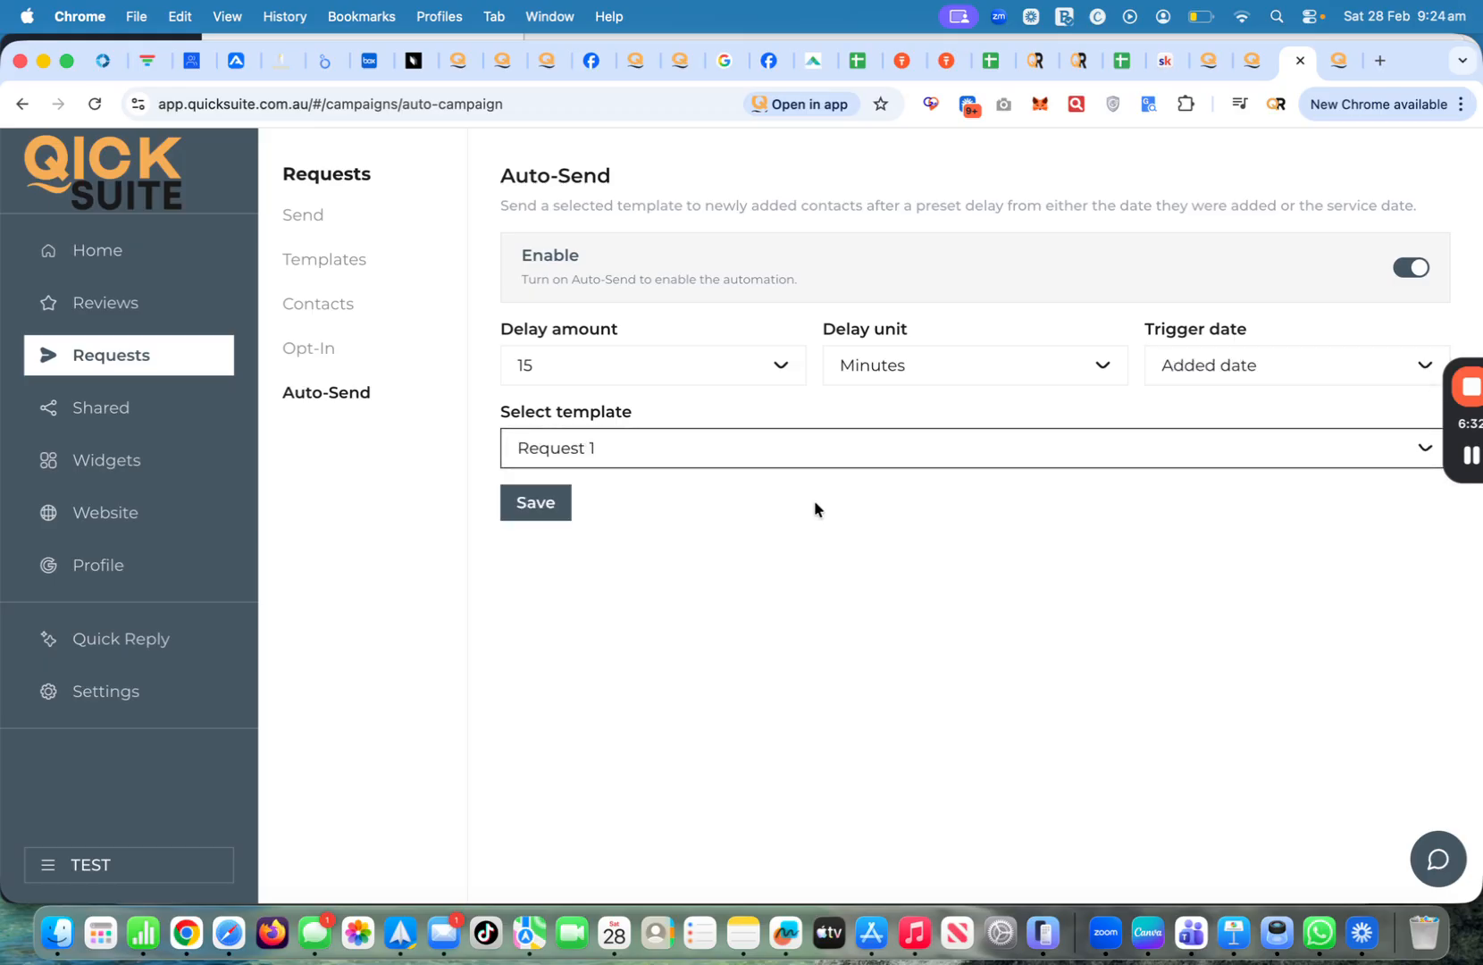
# Set the Auto-Send delay to 1 day
pyautogui.click(728, 374)
pyautogui.click(725, 371)
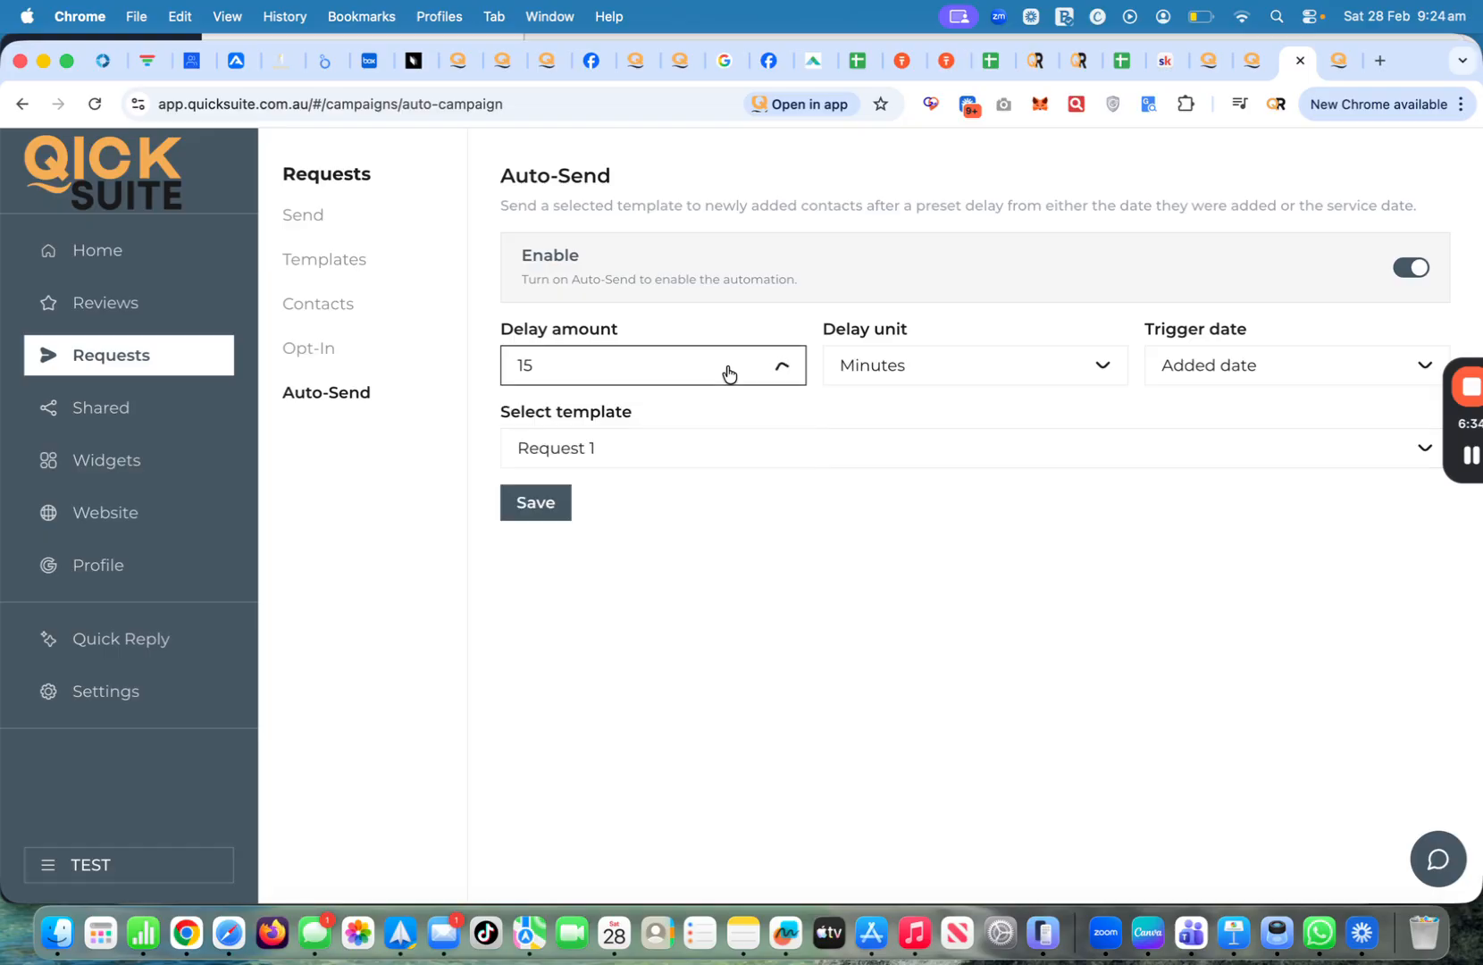
pyautogui.click(957, 373)
pyautogui.click(906, 482)
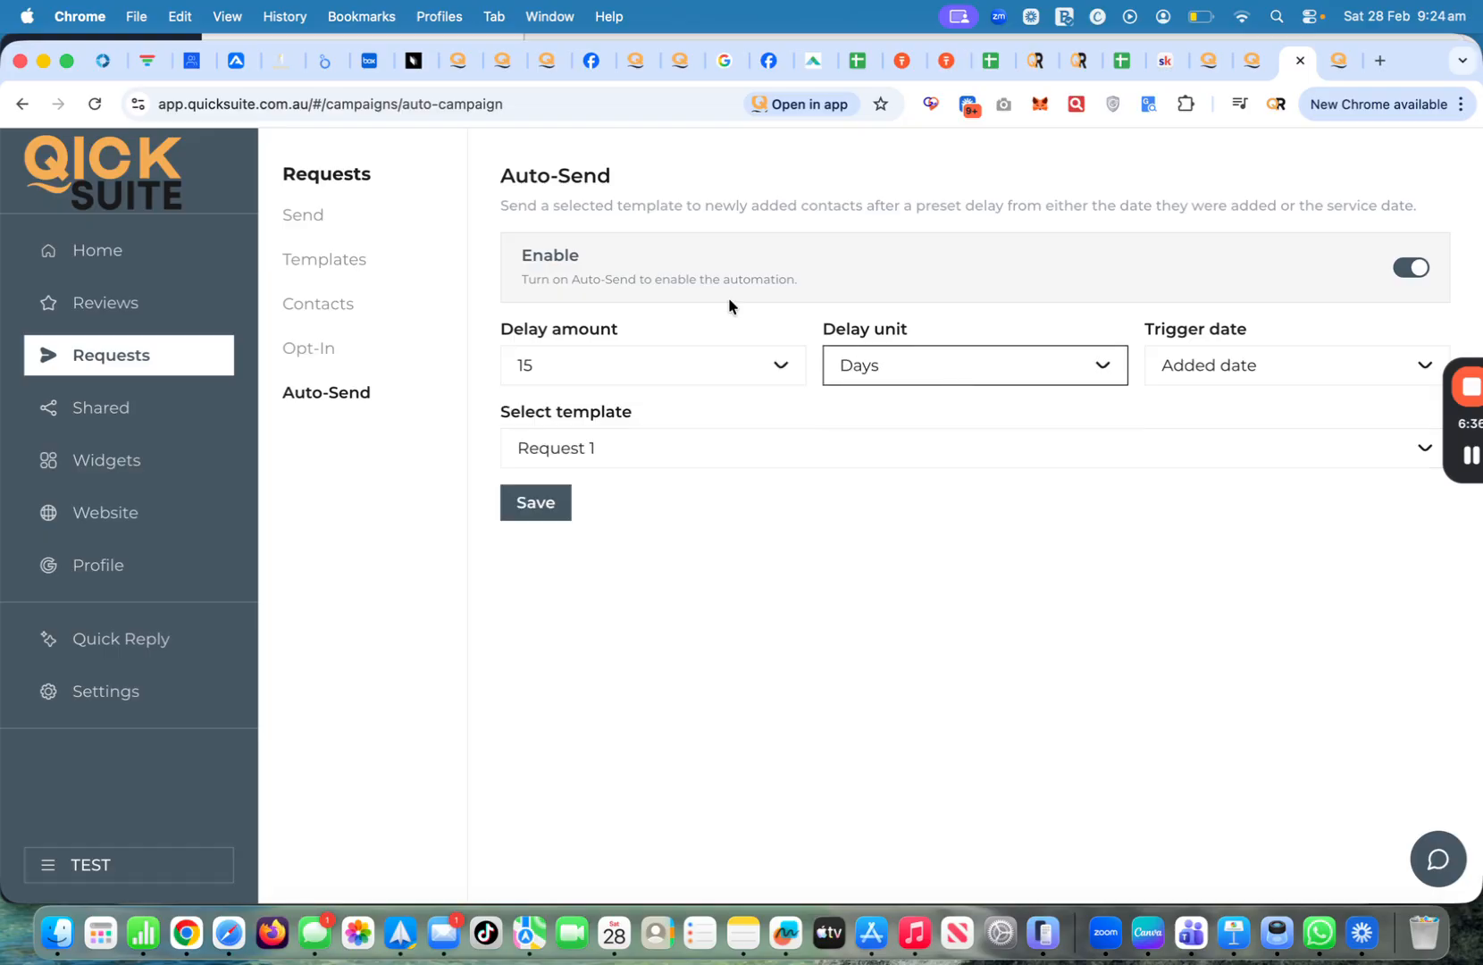
pyautogui.click(695, 368)
pyautogui.click(650, 427)
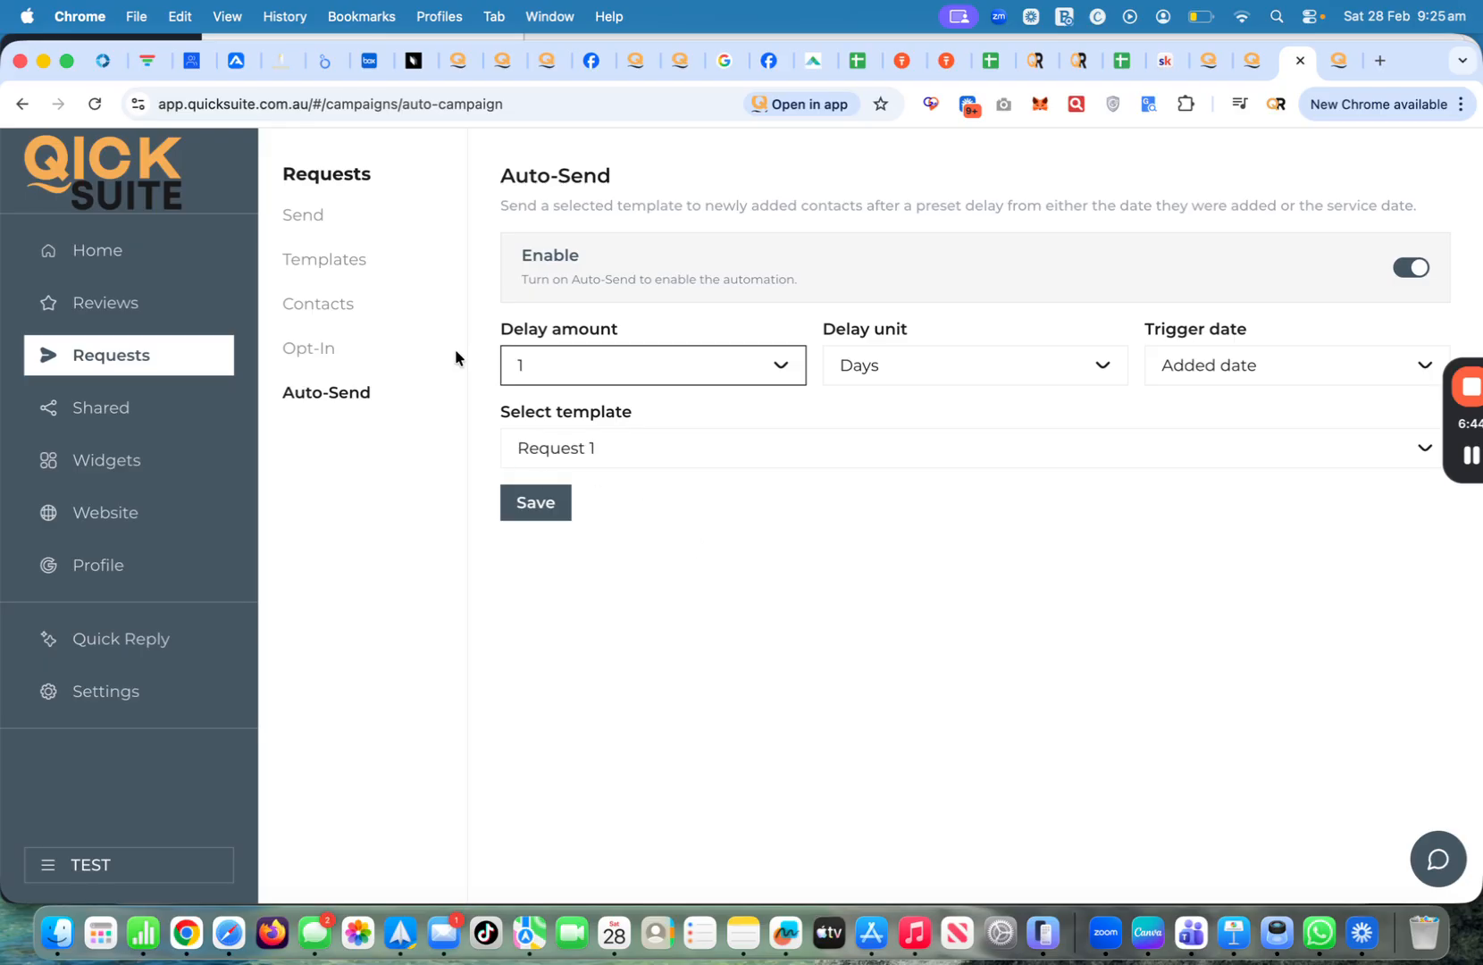
pyautogui.click(100, 413)
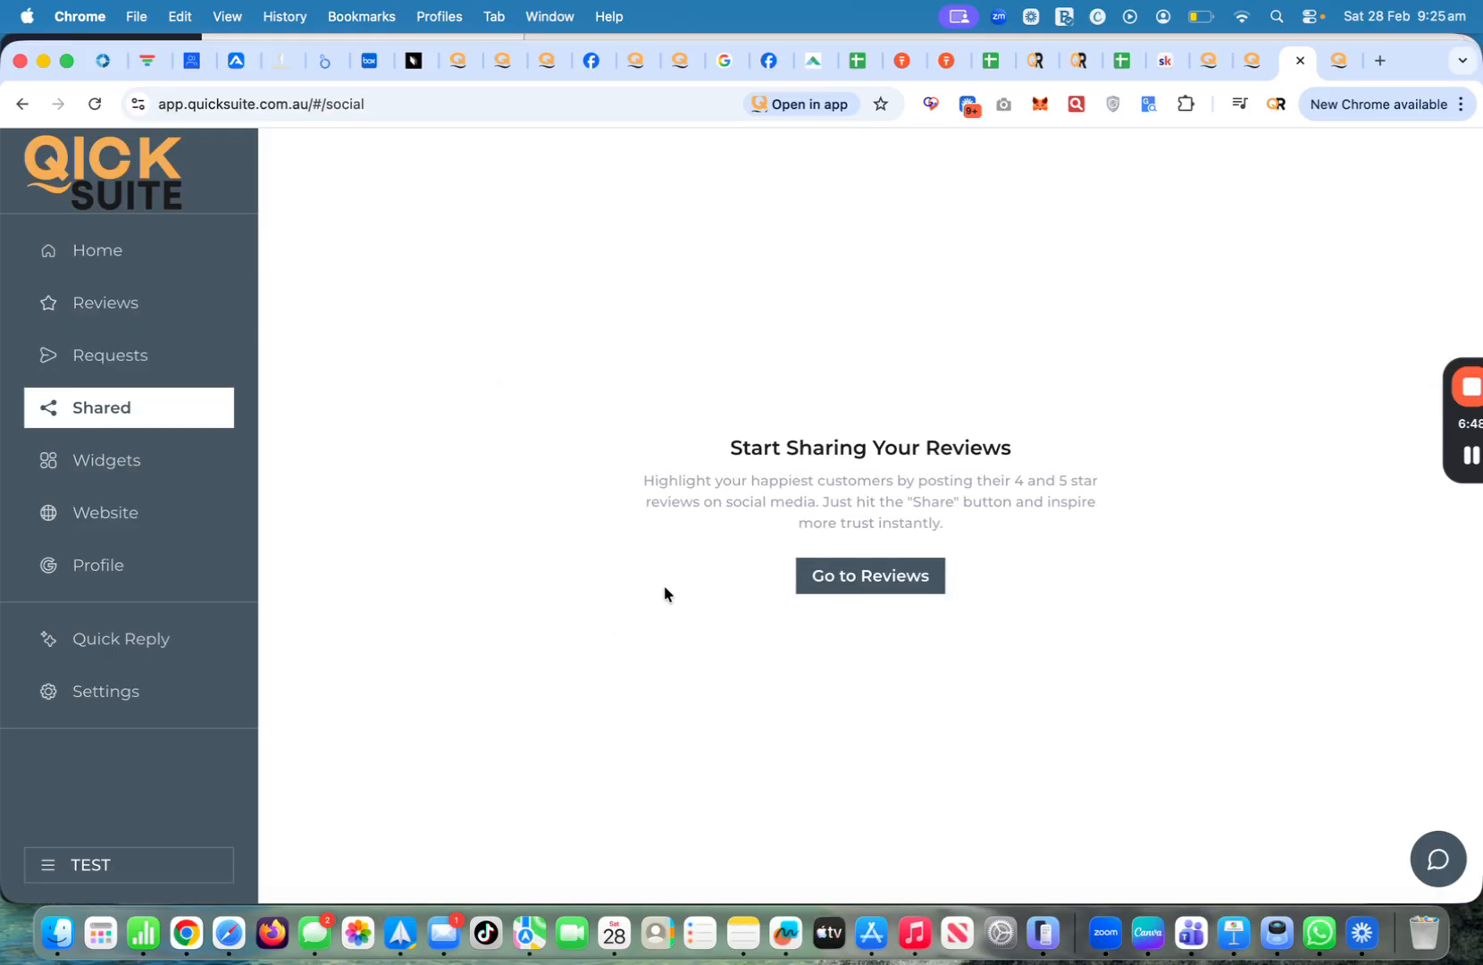
# On the Widgets page, view the carousel widget's embed code, then close the panel
pyautogui.click(148, 456)
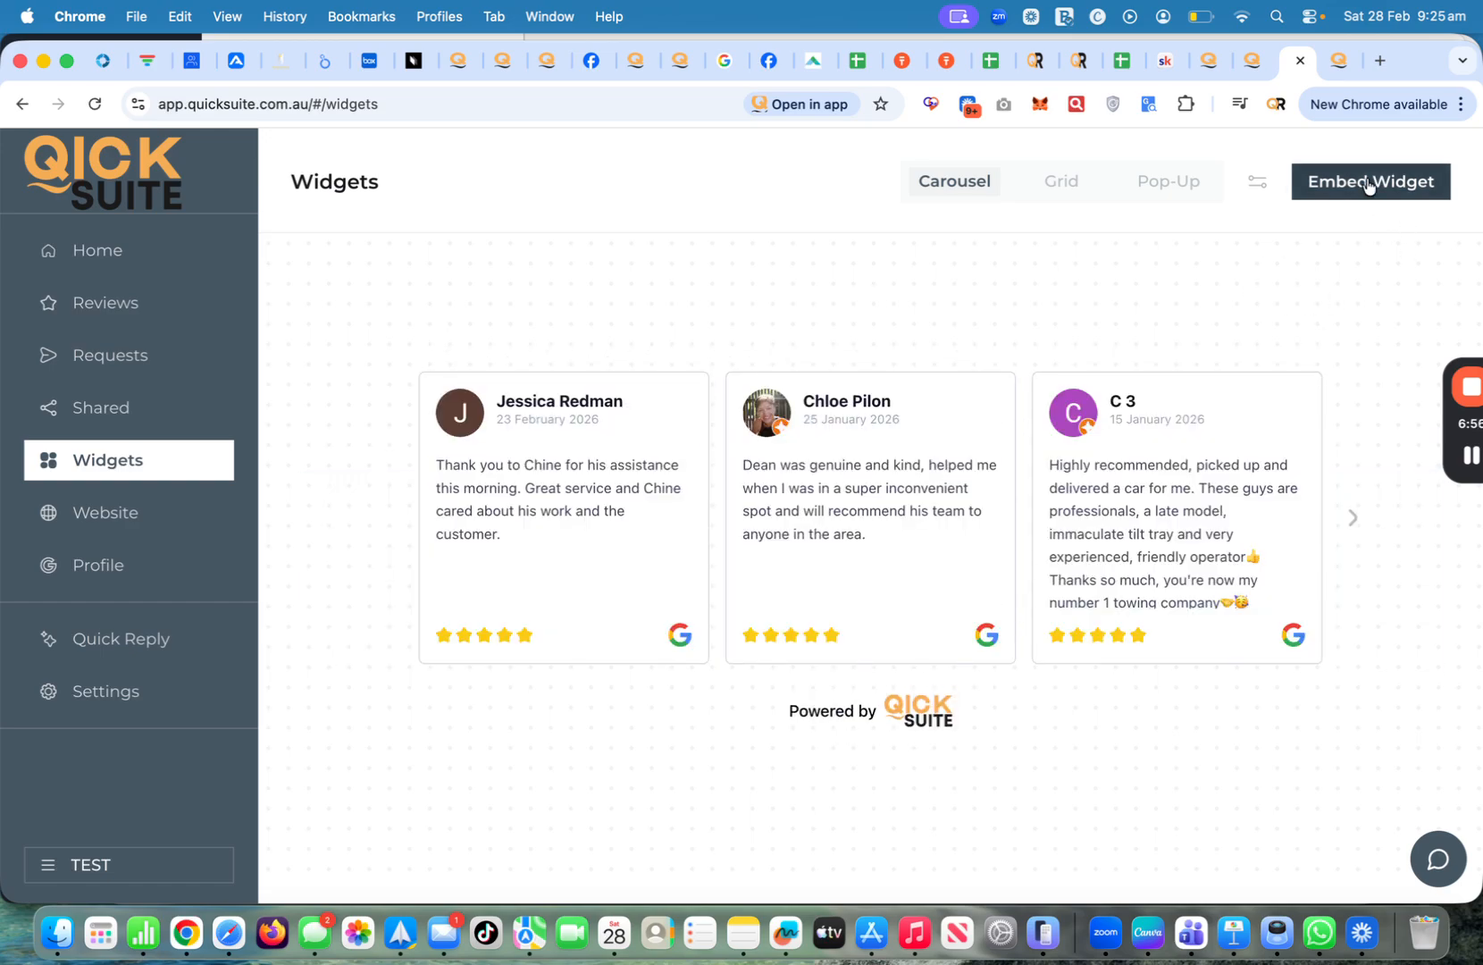
pyautogui.click(1369, 182)
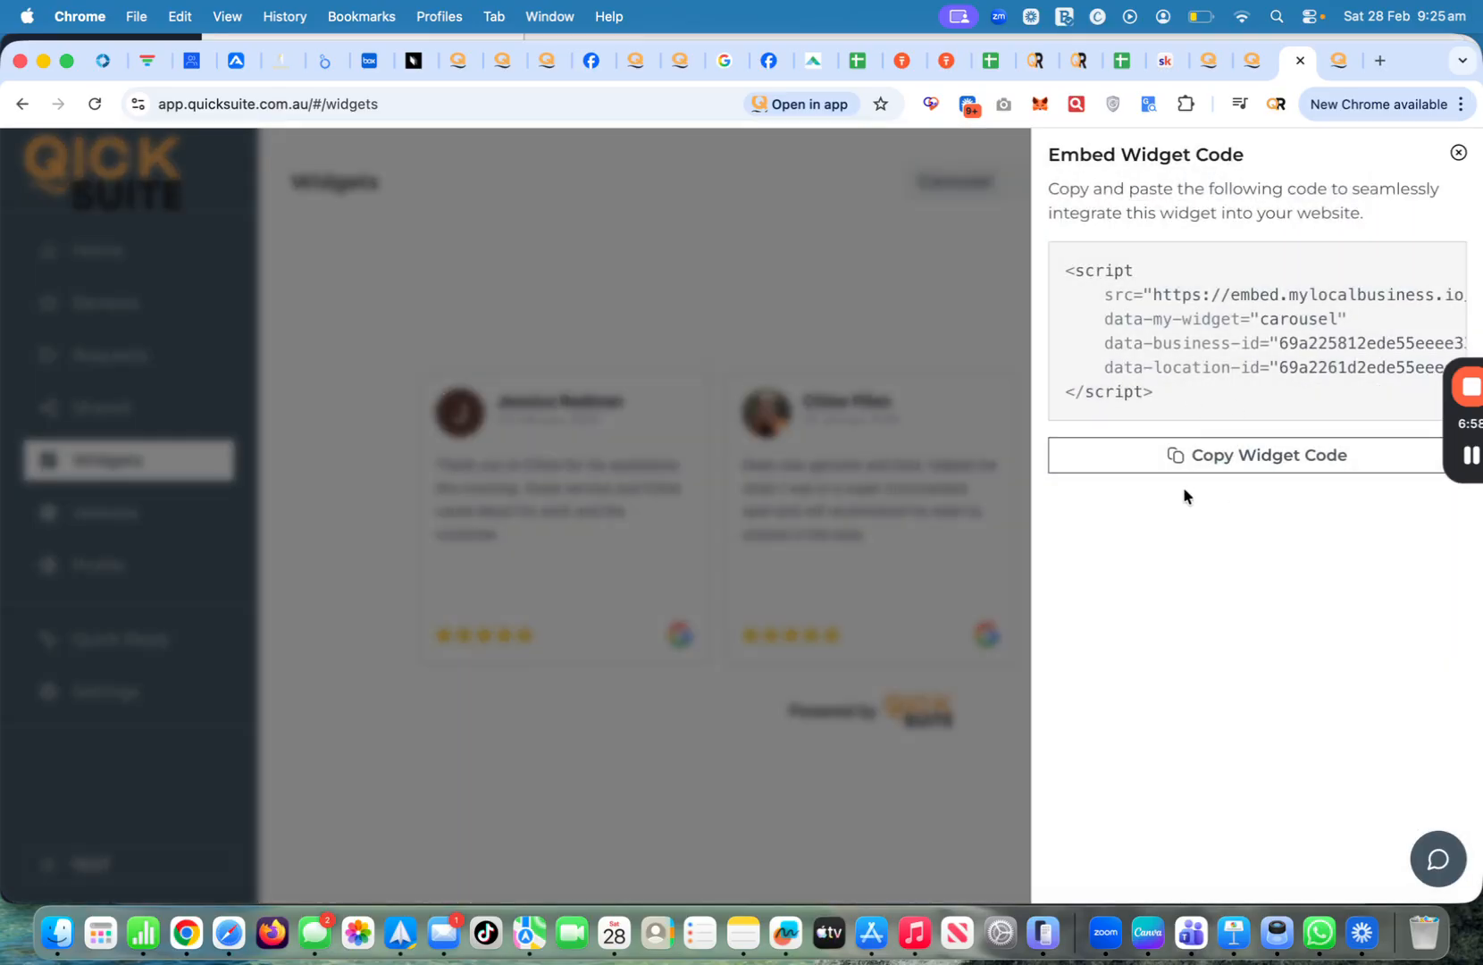
pyautogui.click(1460, 156)
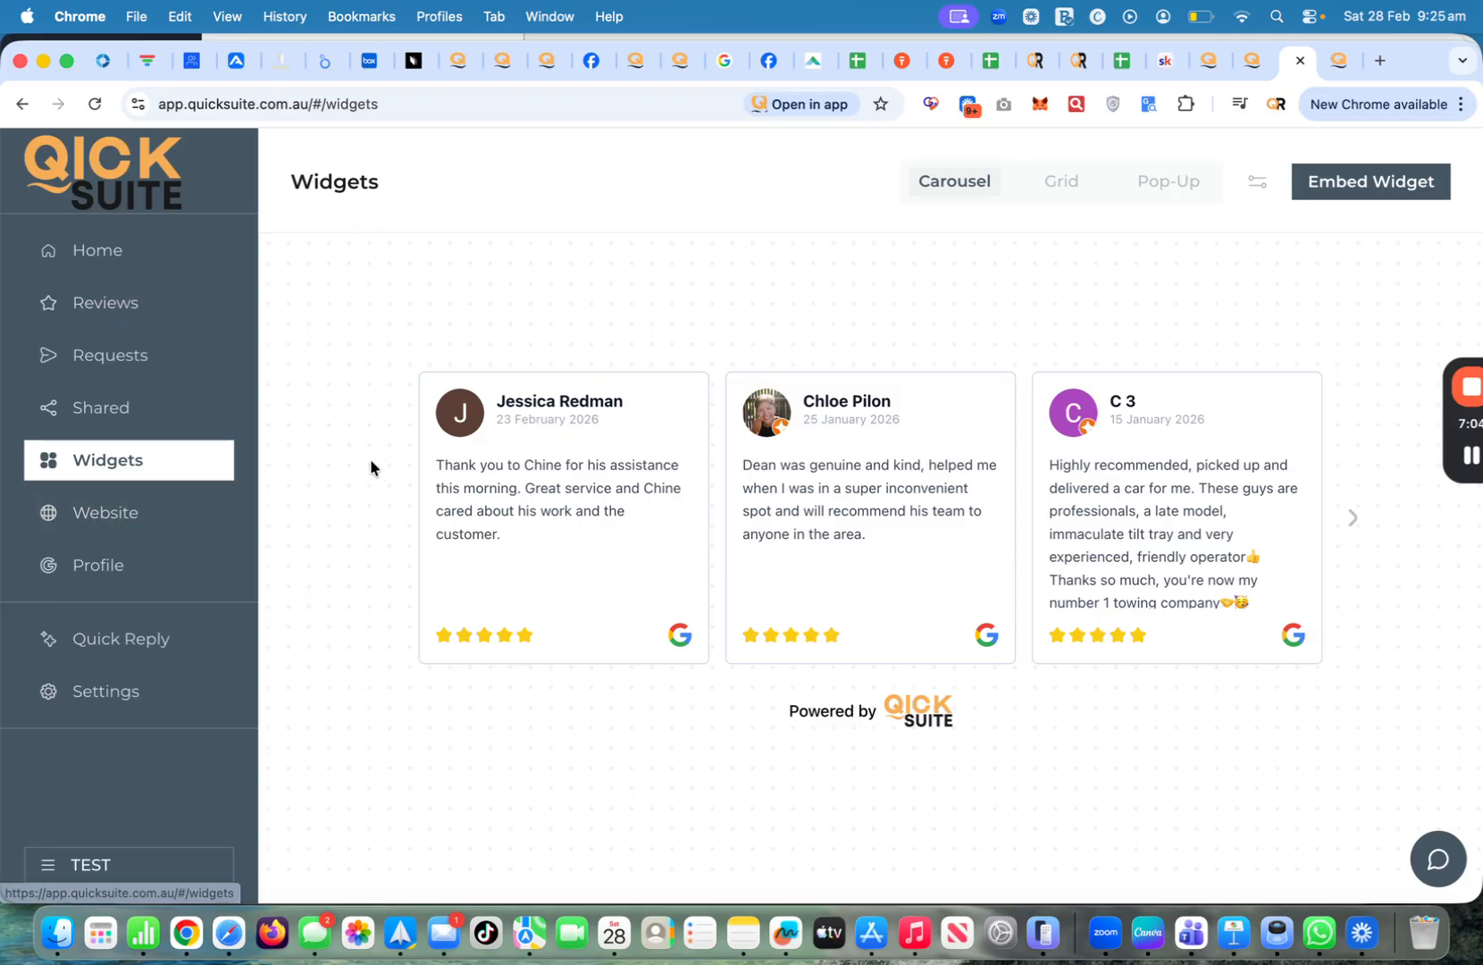
pyautogui.click(122, 569)
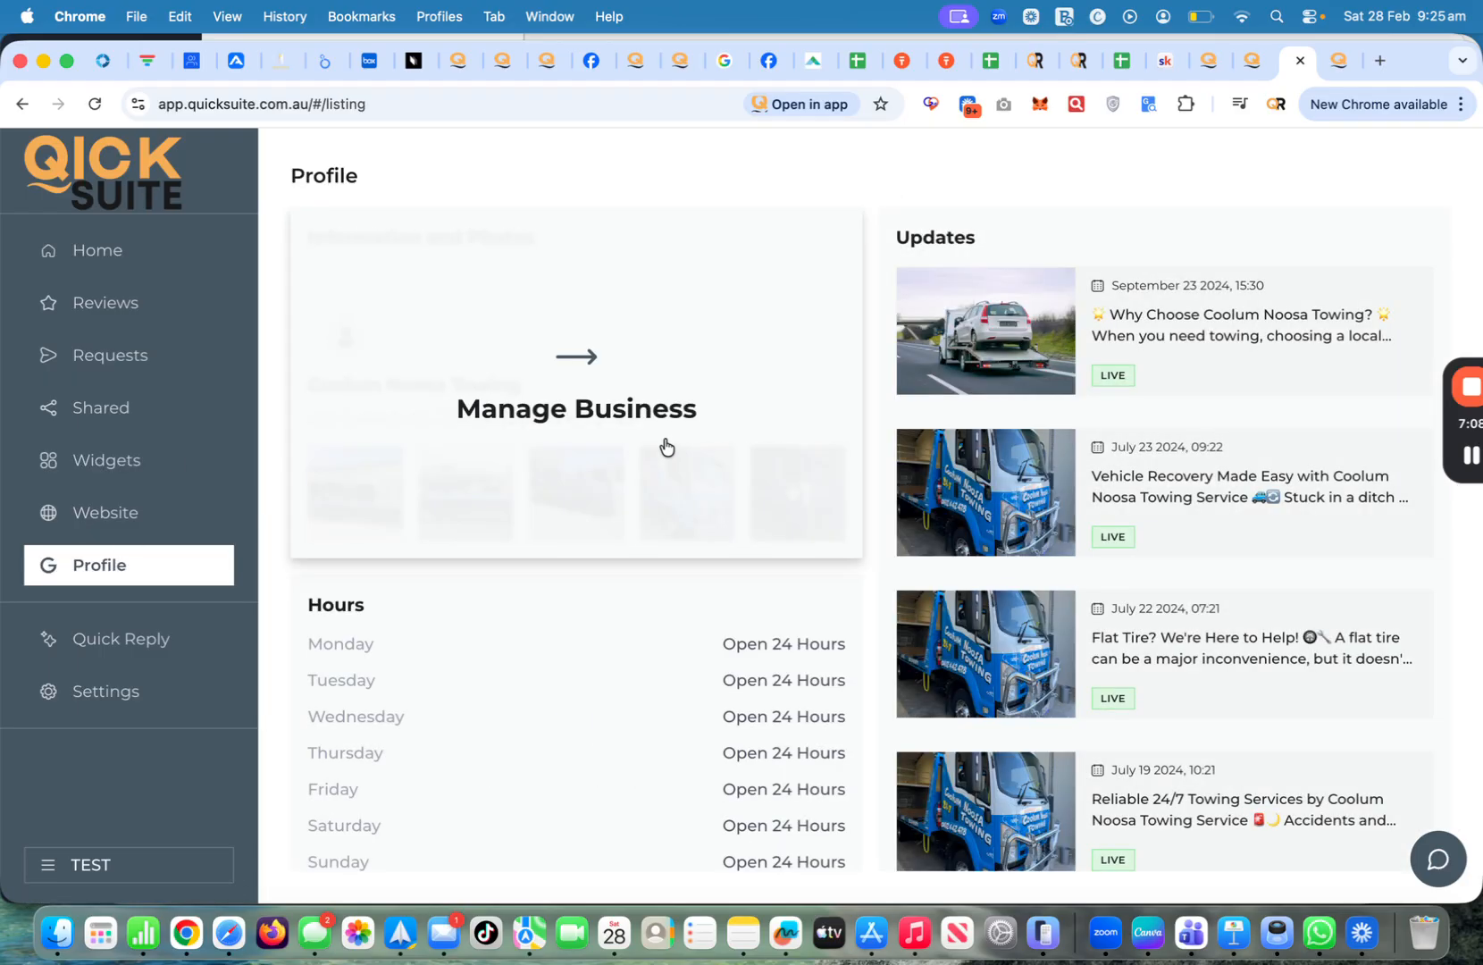
# Browse the business's posted updates via Manage Updates, then return to the Profile overview
pyautogui.click(1124, 518)
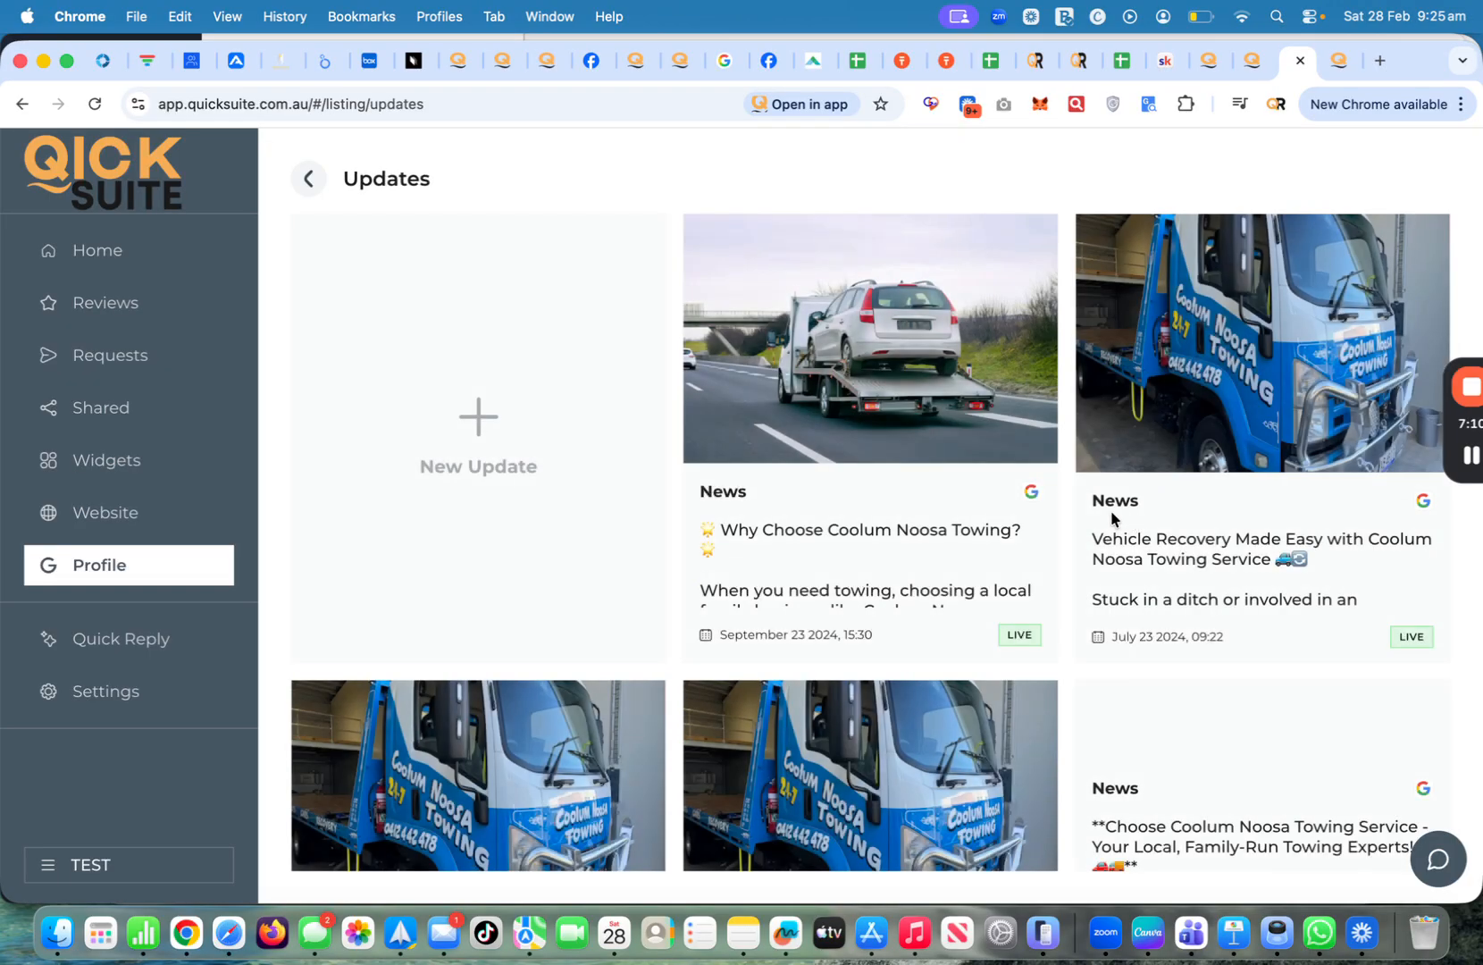
pyautogui.scroll(-5, 981, 558)
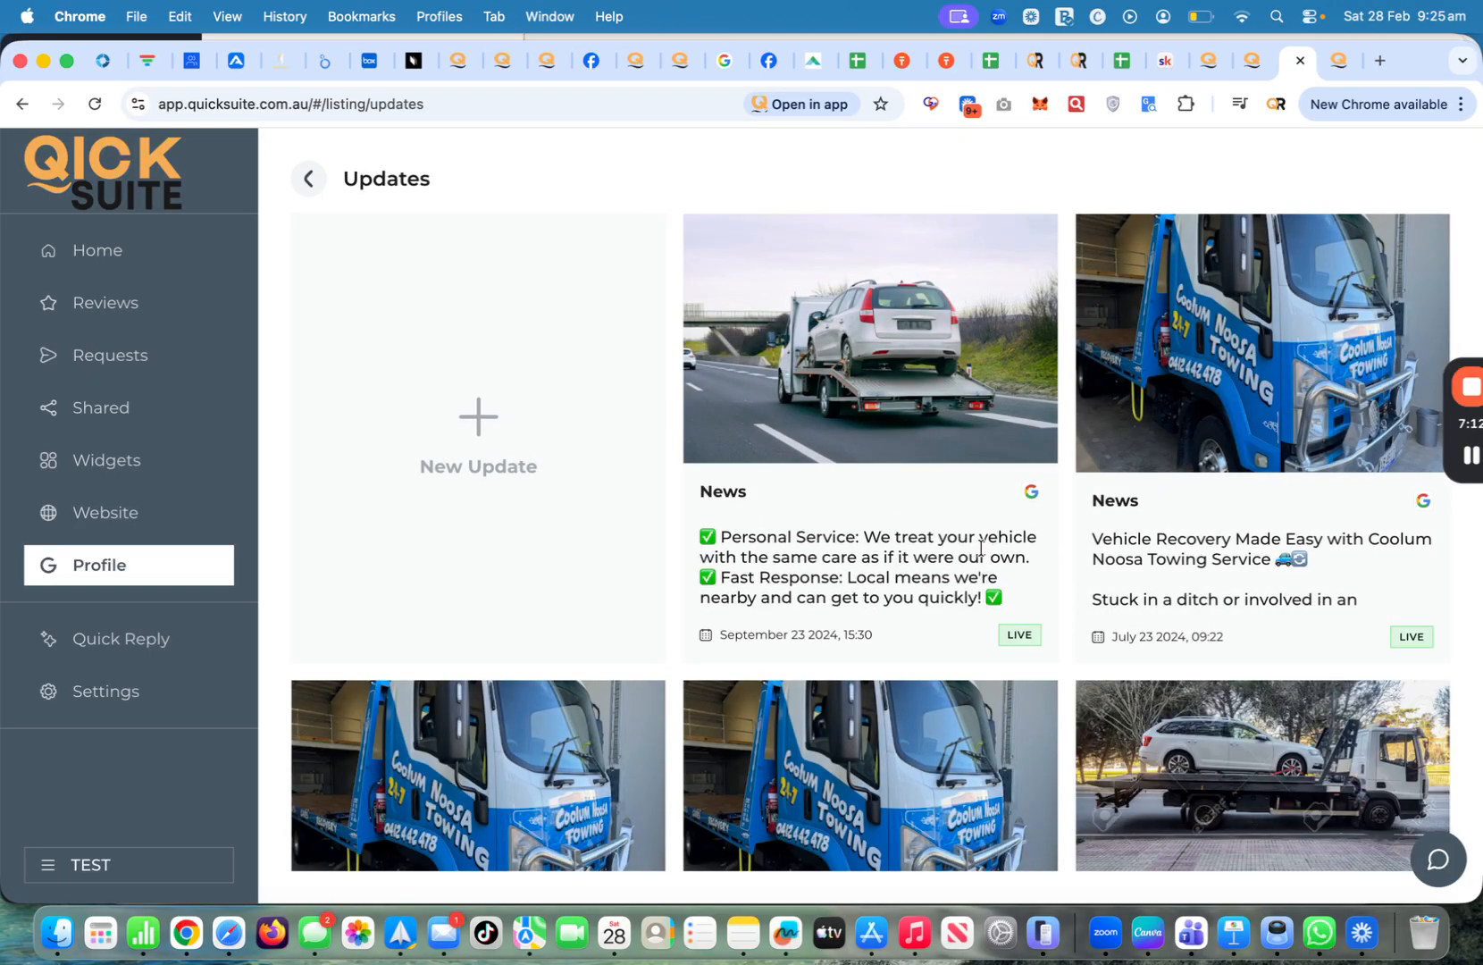
pyautogui.scroll(-3, 887, 470)
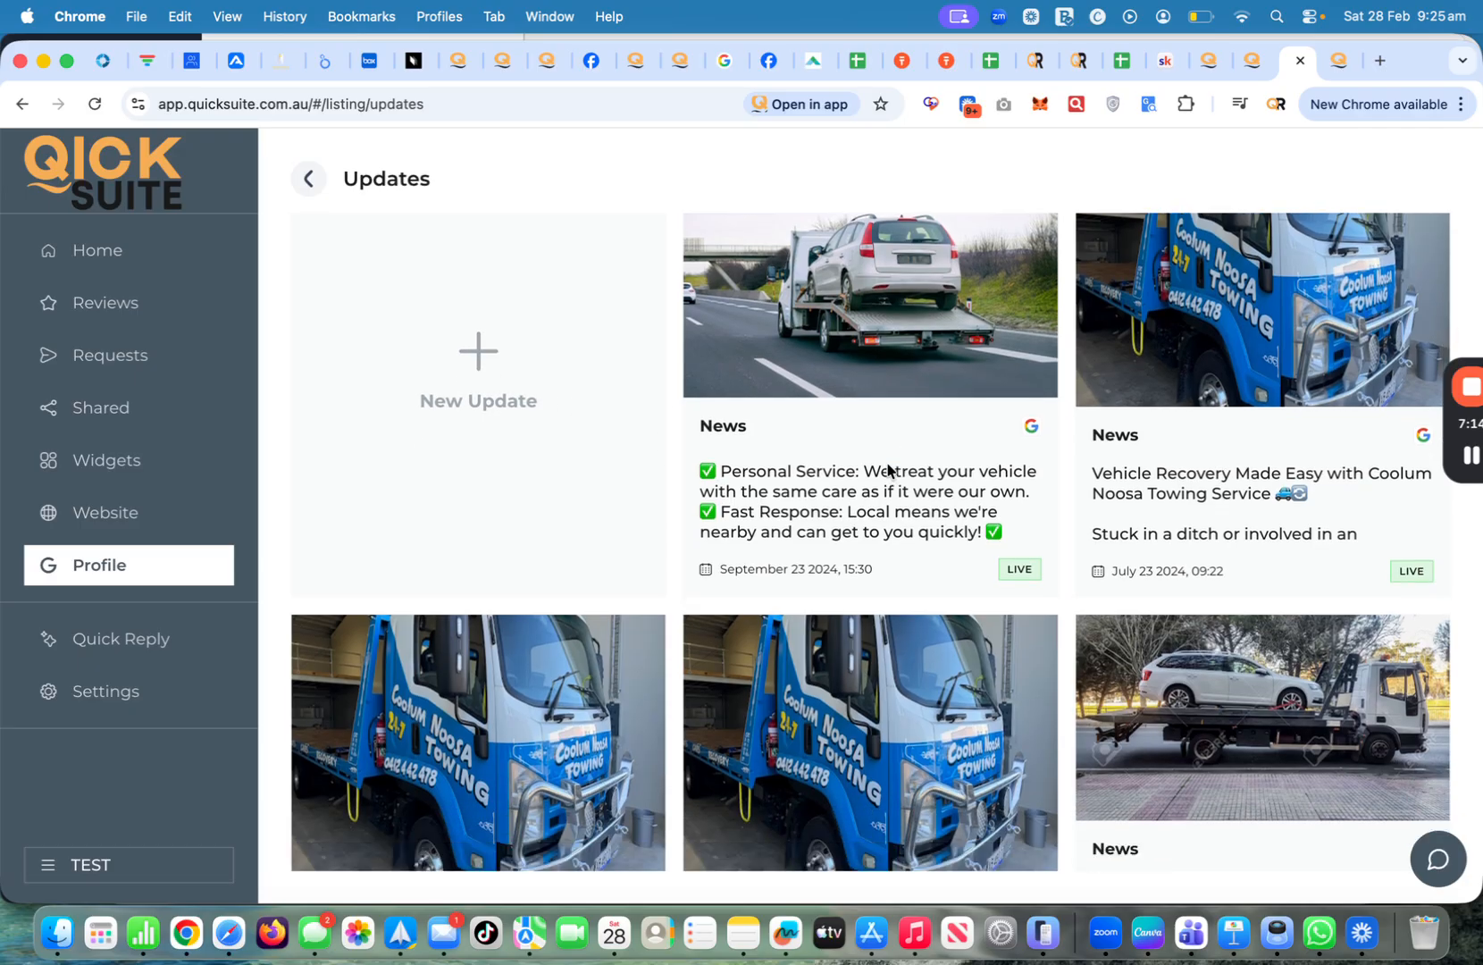
pyautogui.scroll(3, 840, 442)
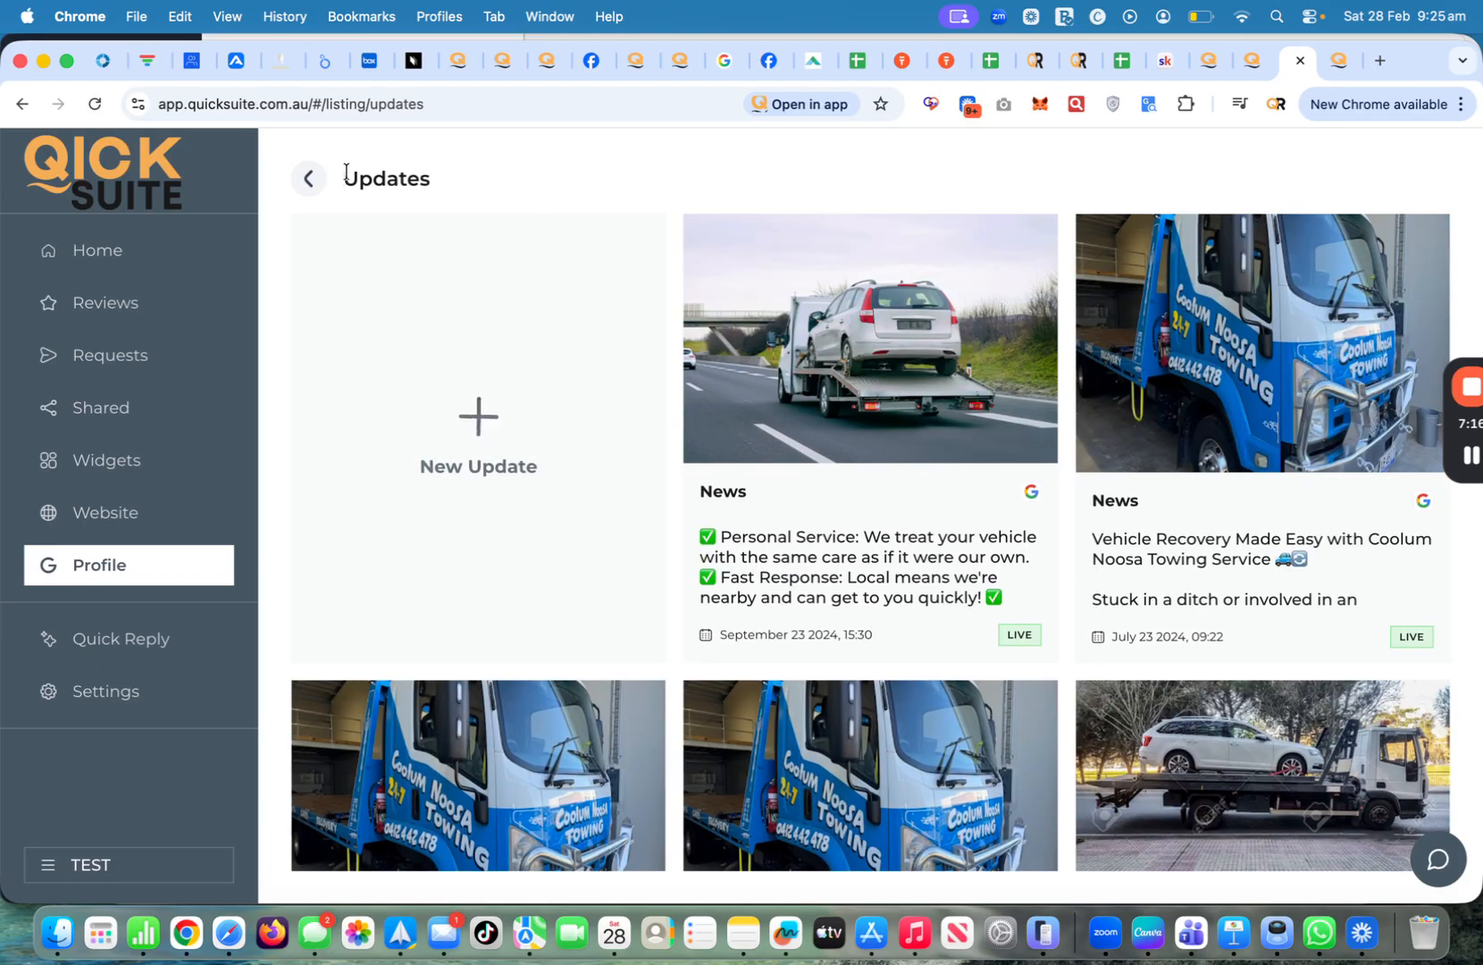
pyautogui.click(310, 184)
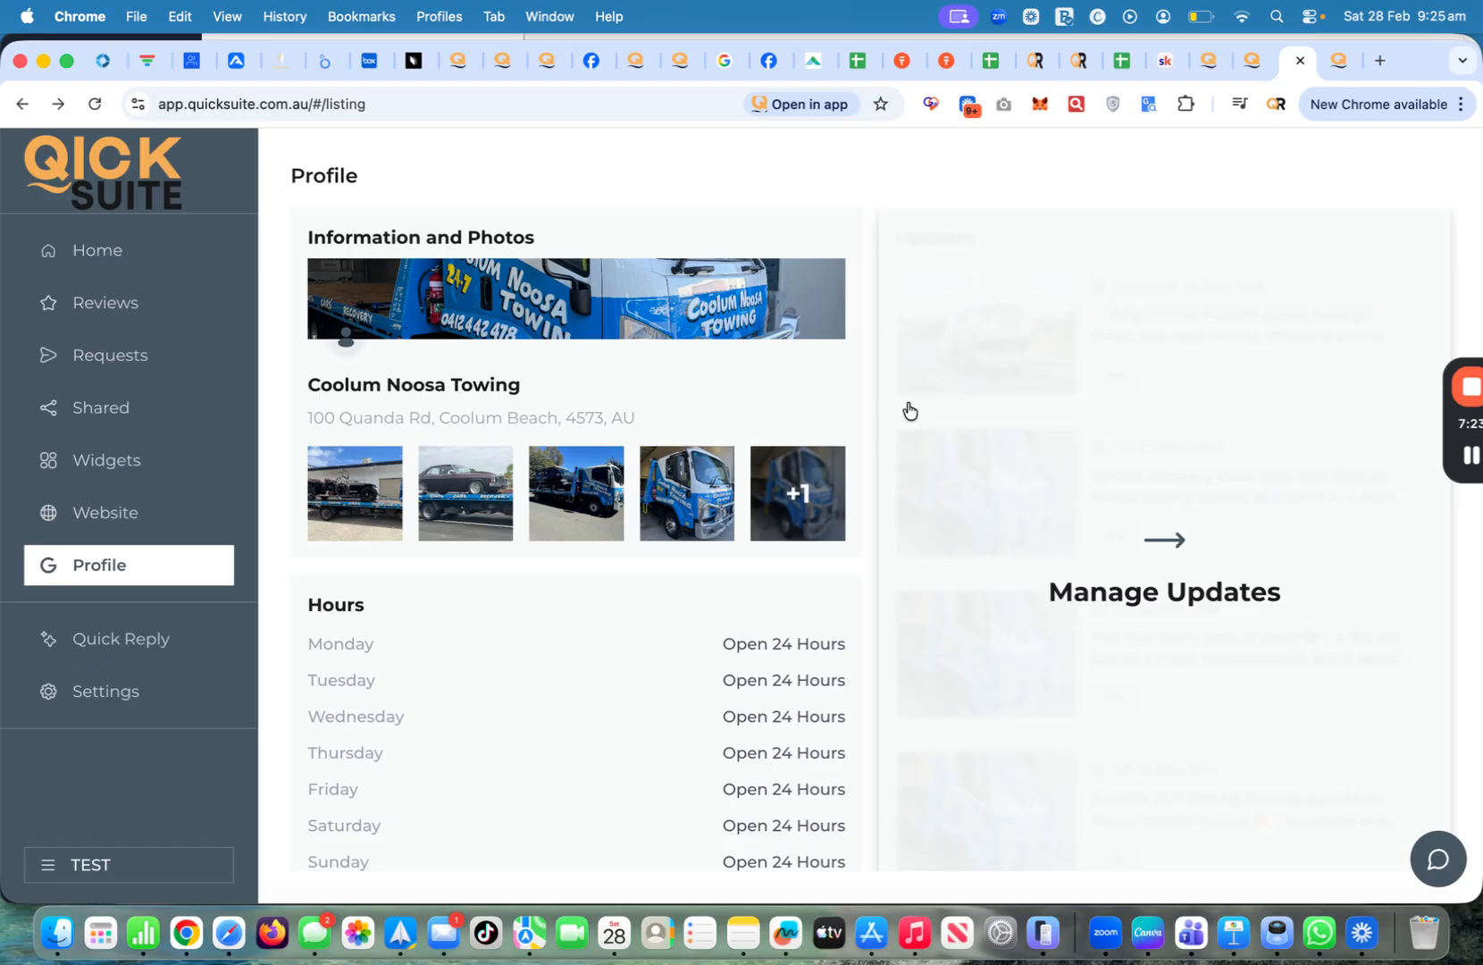
pyautogui.scroll(-1, 777, 610)
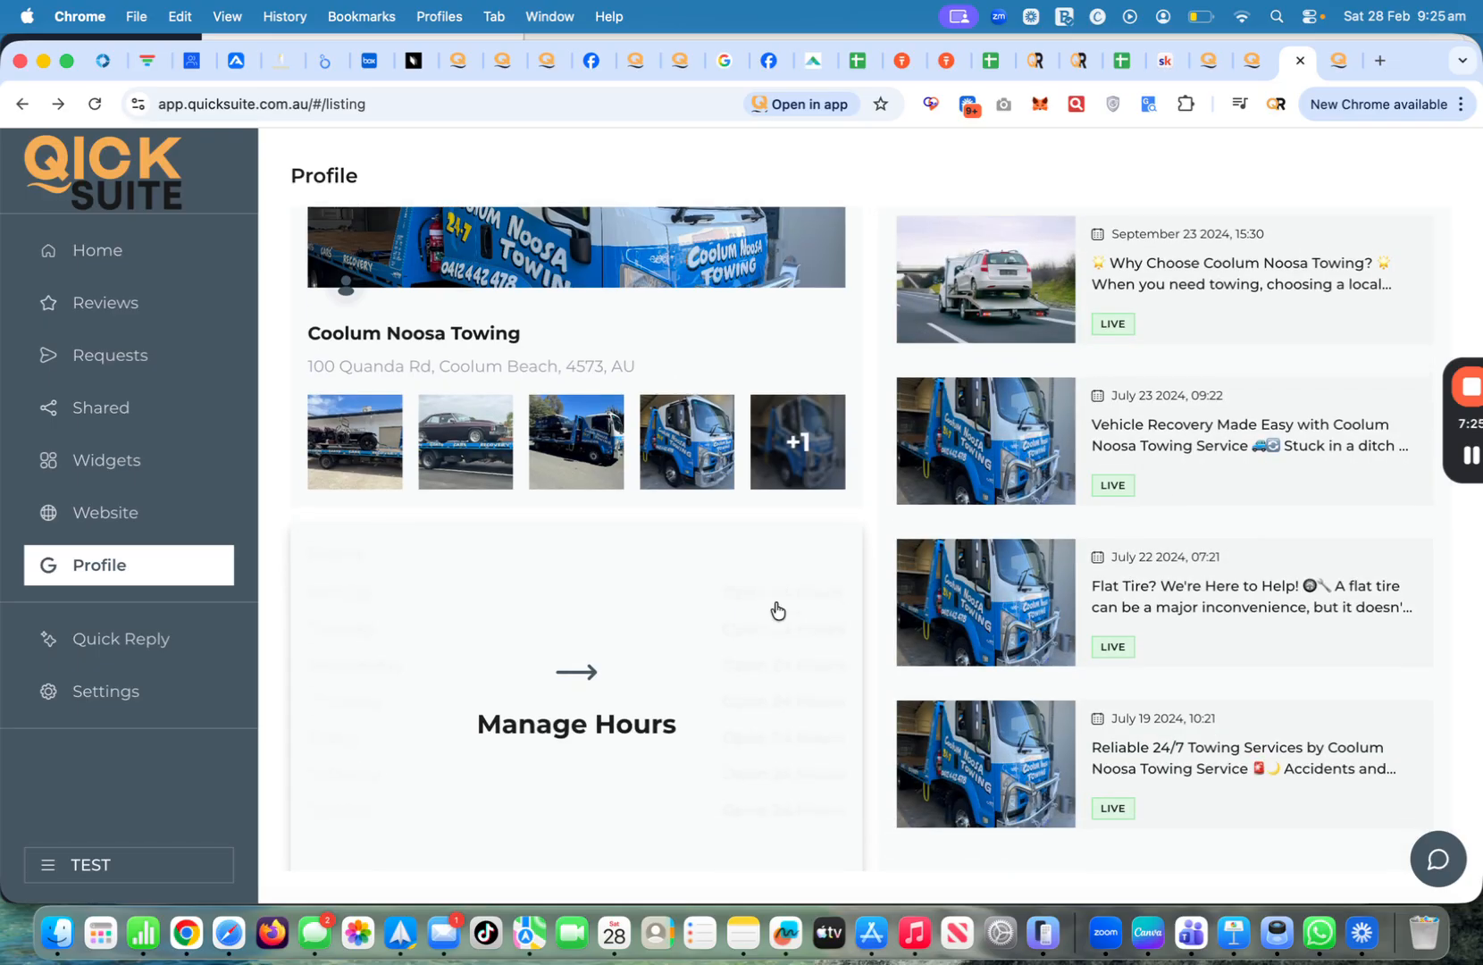
pyautogui.scroll(1, 983, 416)
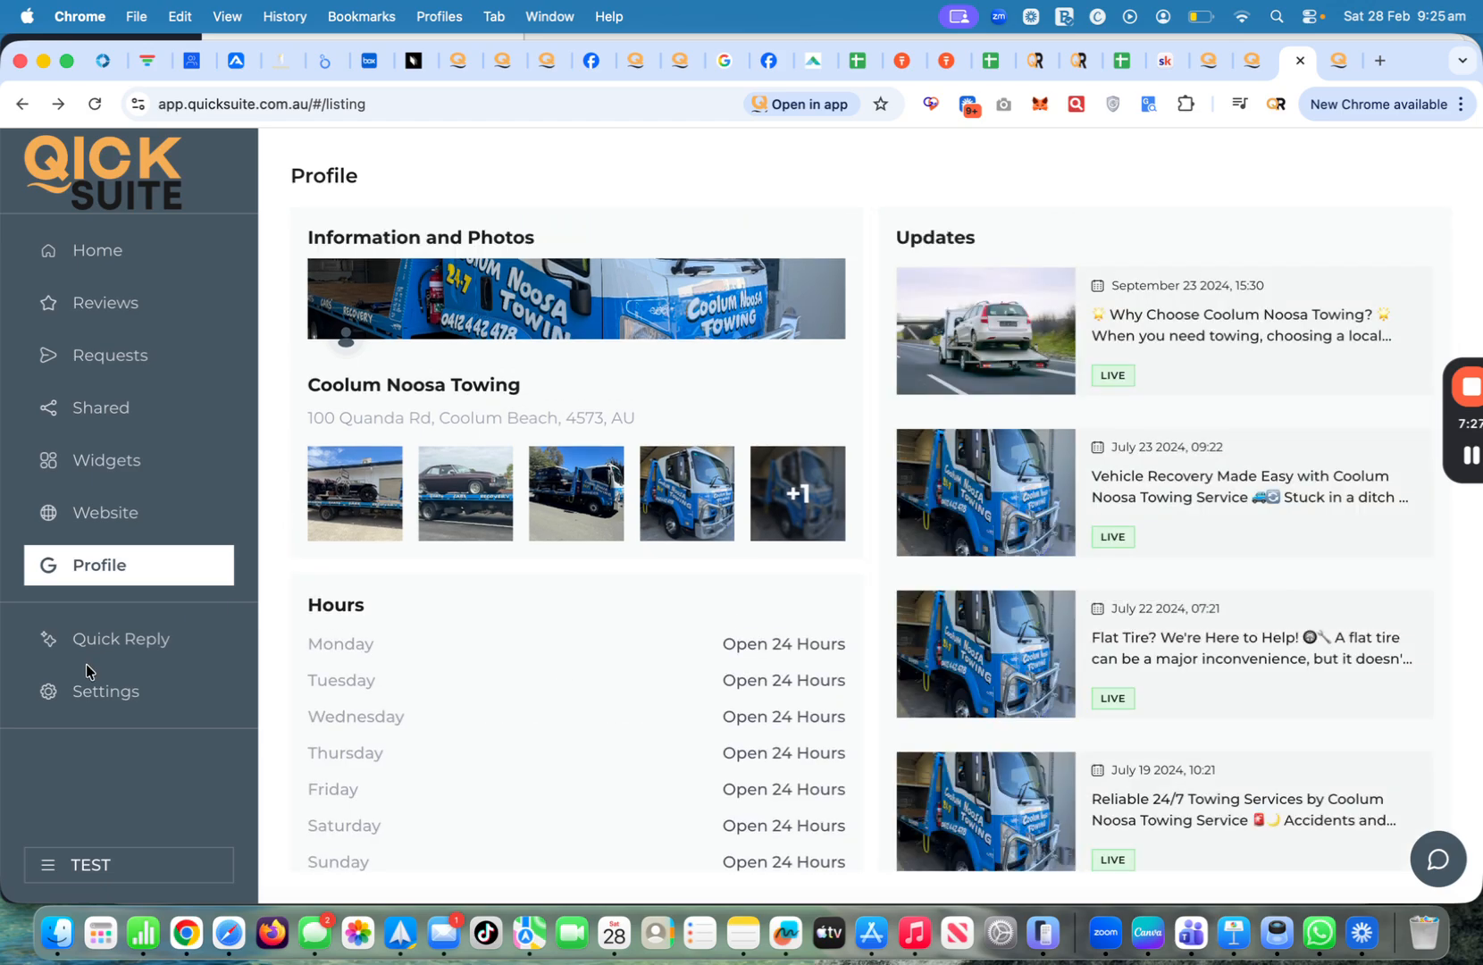
pyautogui.click(75, 640)
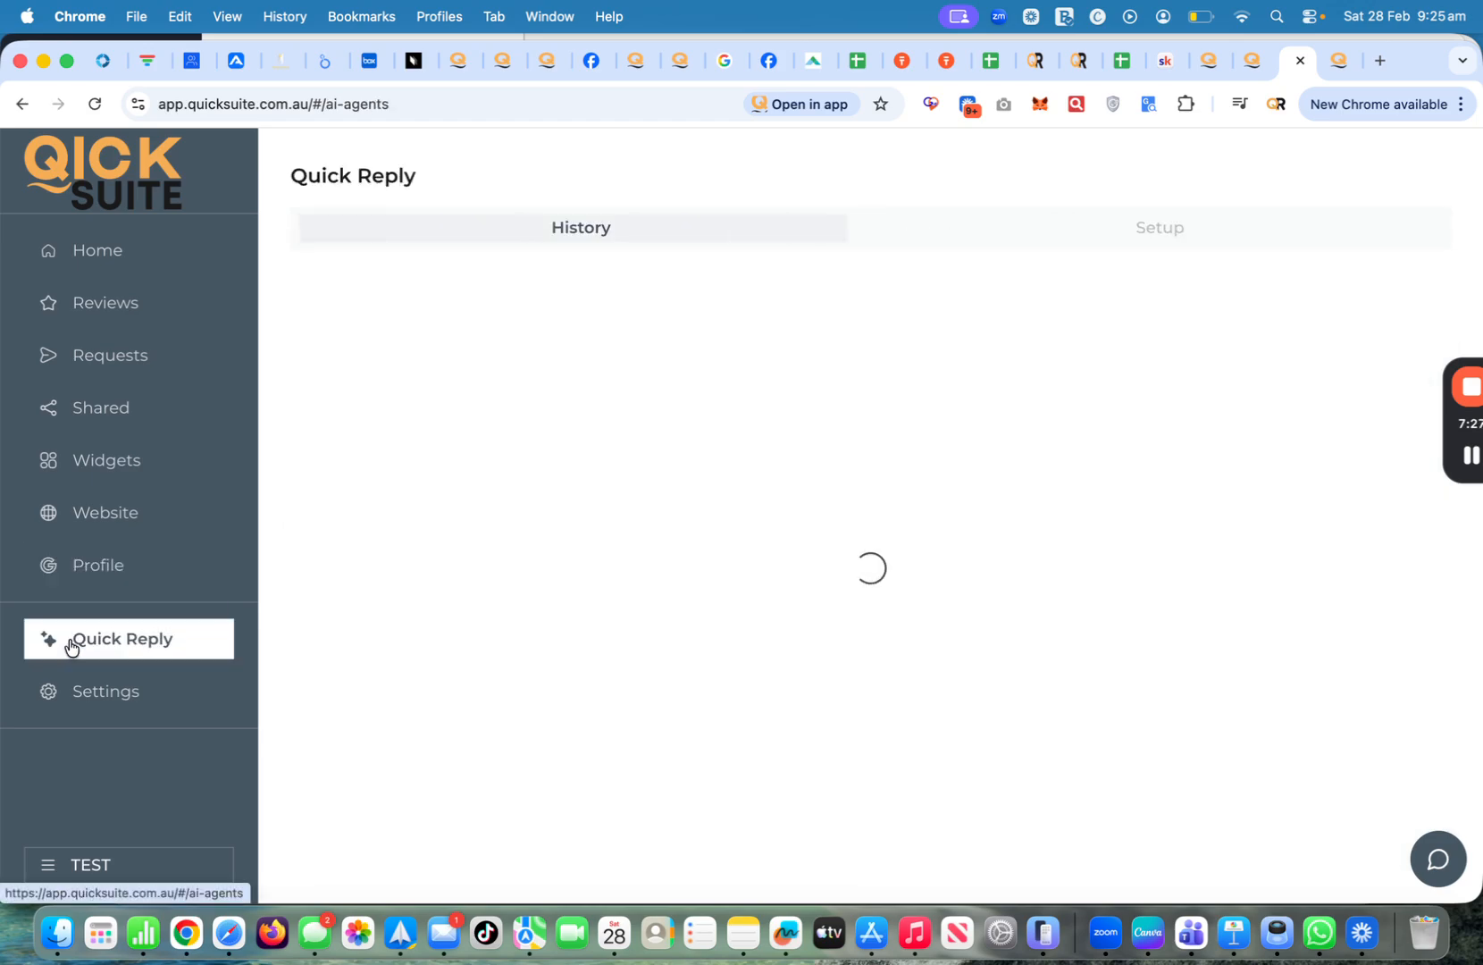
# Turn on the SEO Agent with a Friendly reply tone
pyautogui.click(1069, 229)
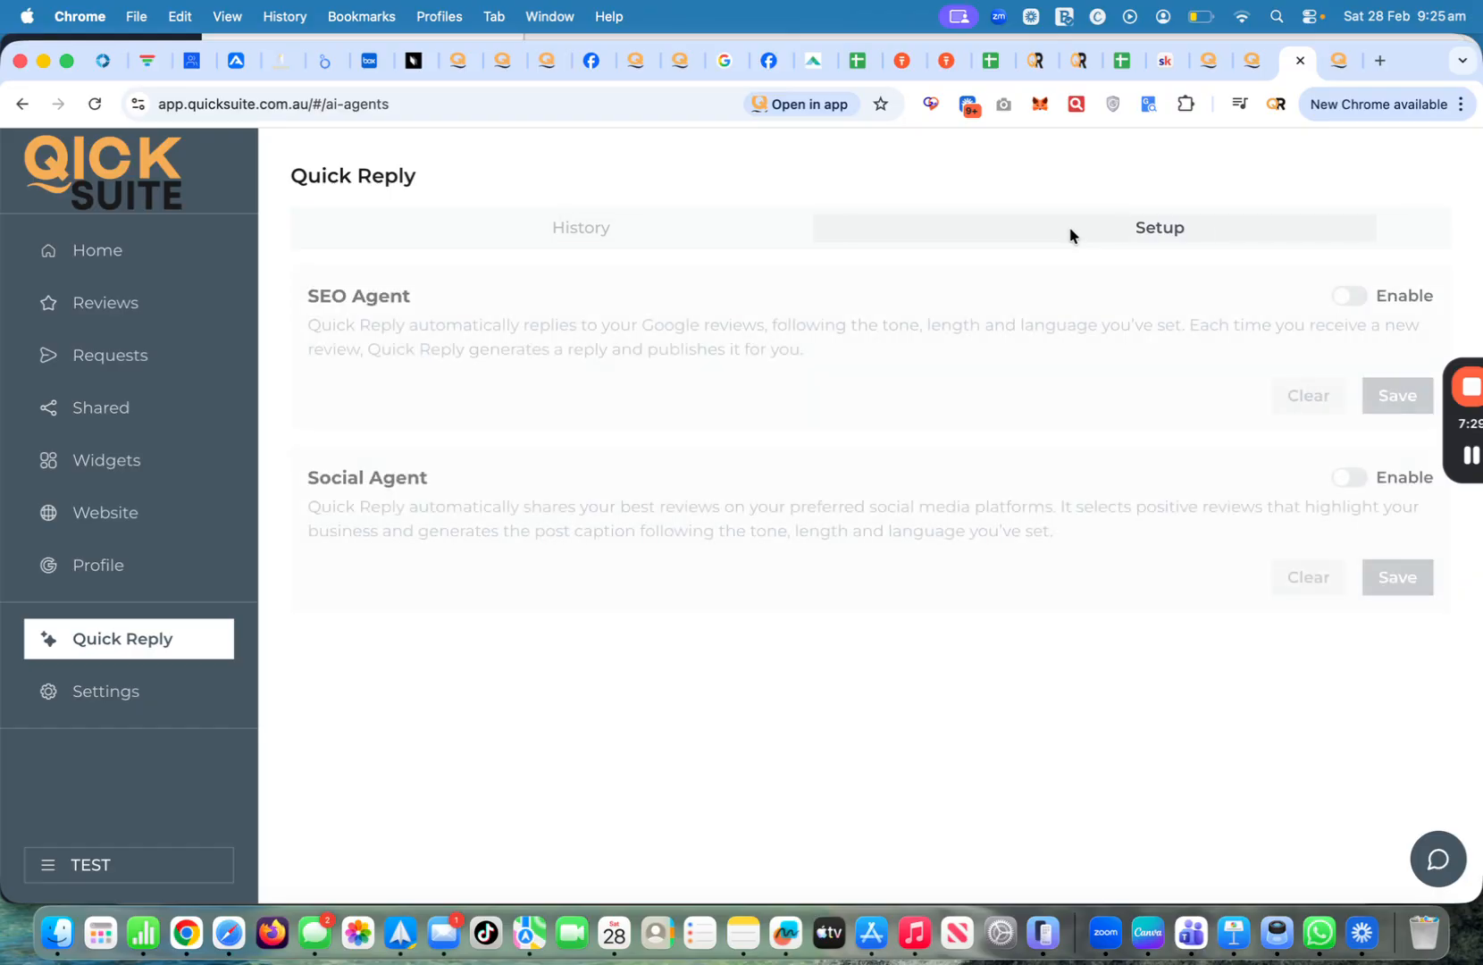
pyautogui.click(1345, 299)
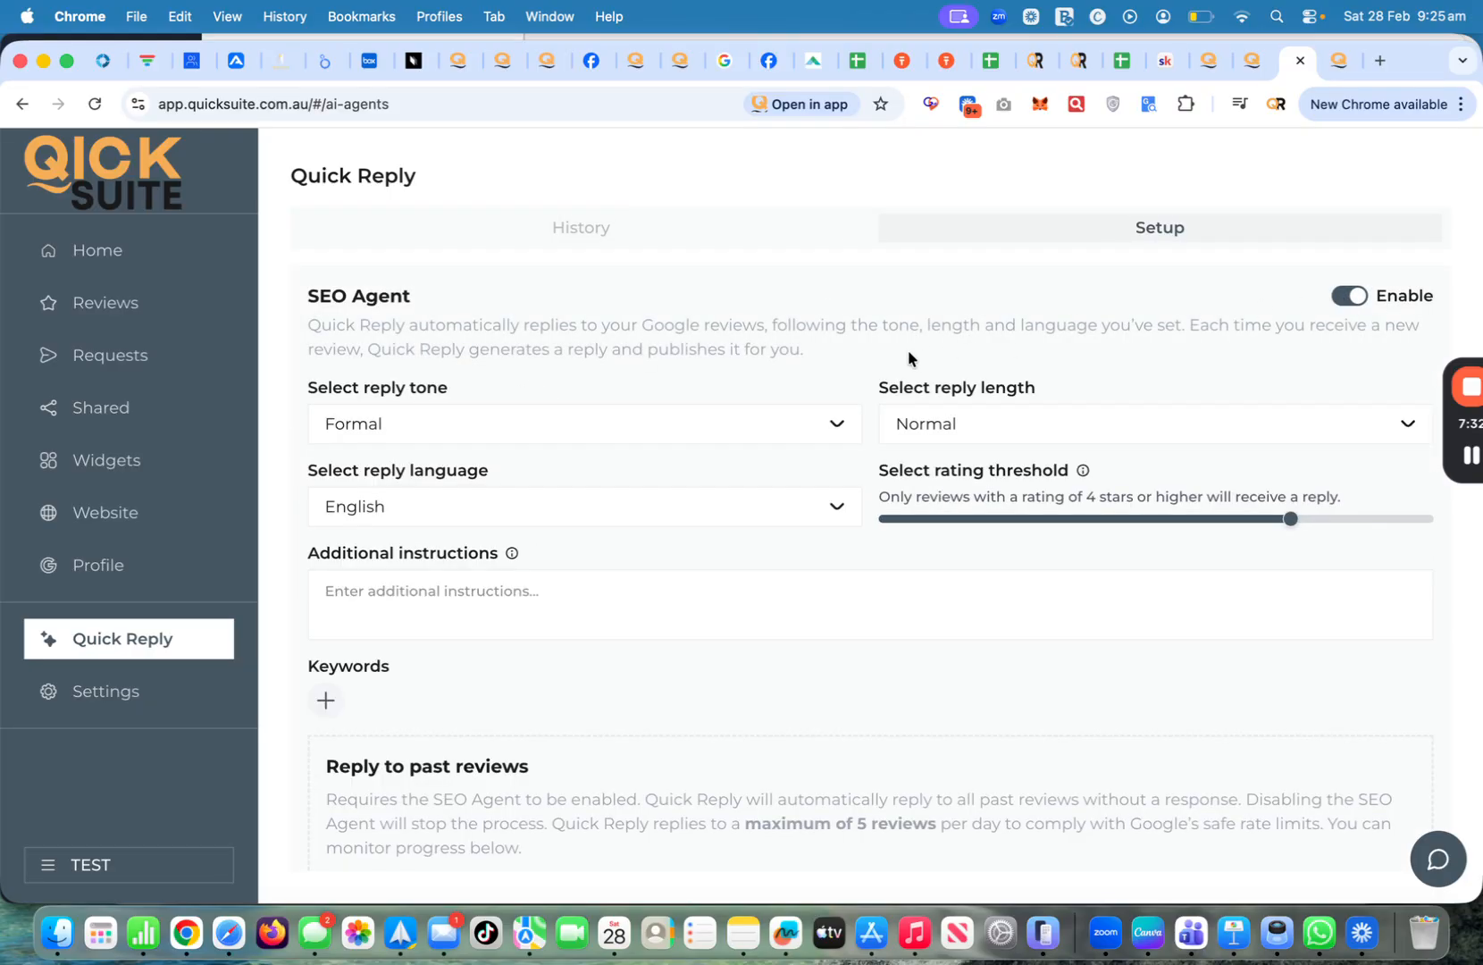
pyautogui.click(629, 424)
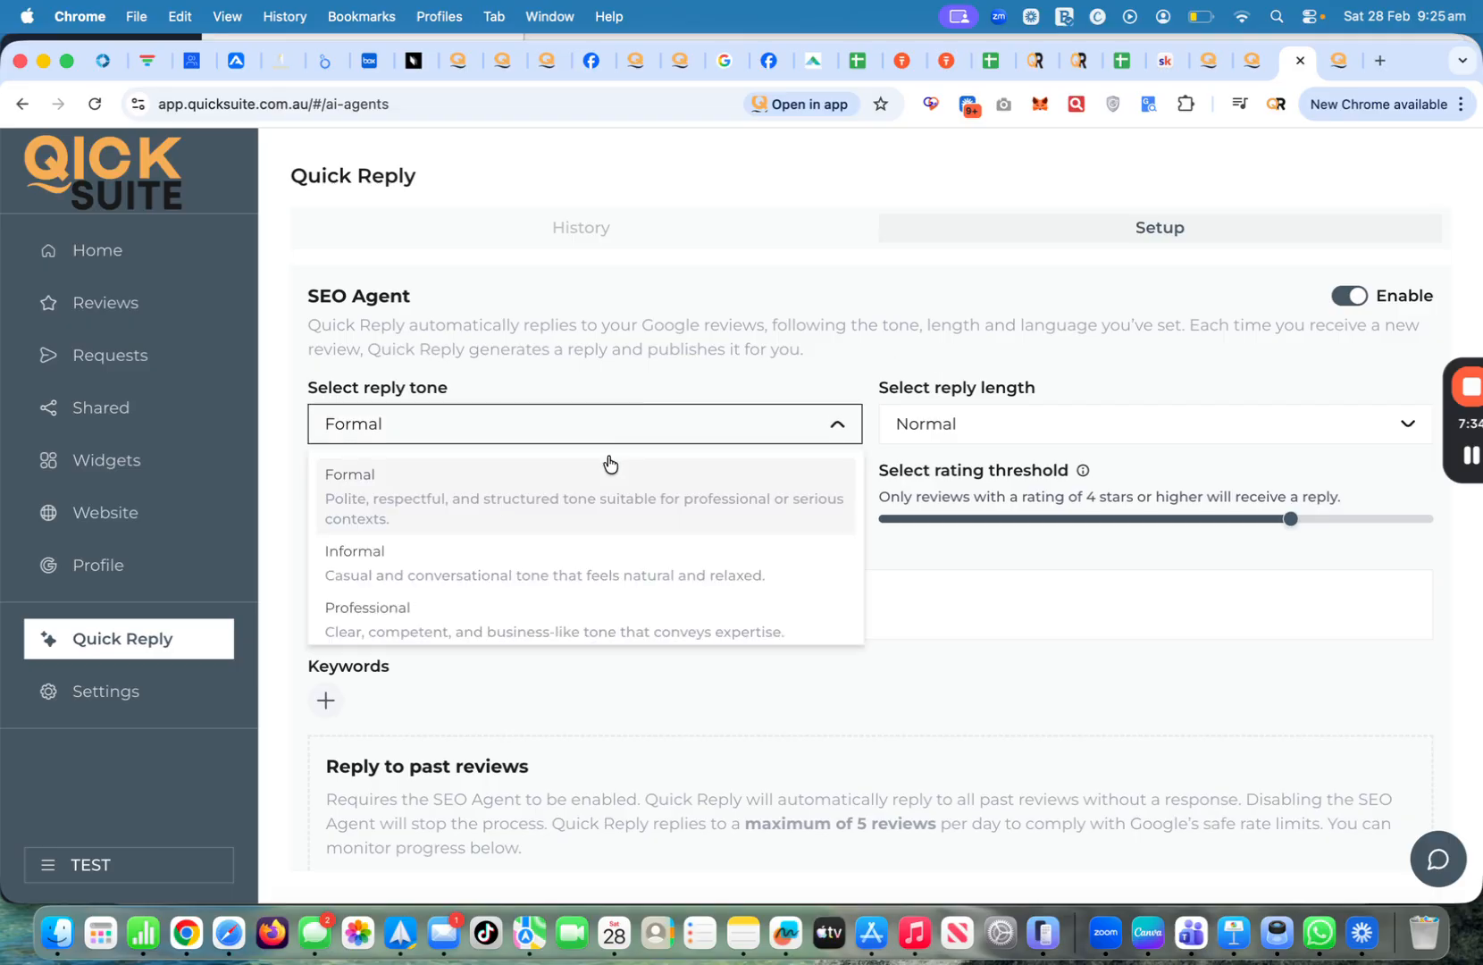
pyautogui.scroll(-1, 550, 569)
pyautogui.scroll(-2, 548, 569)
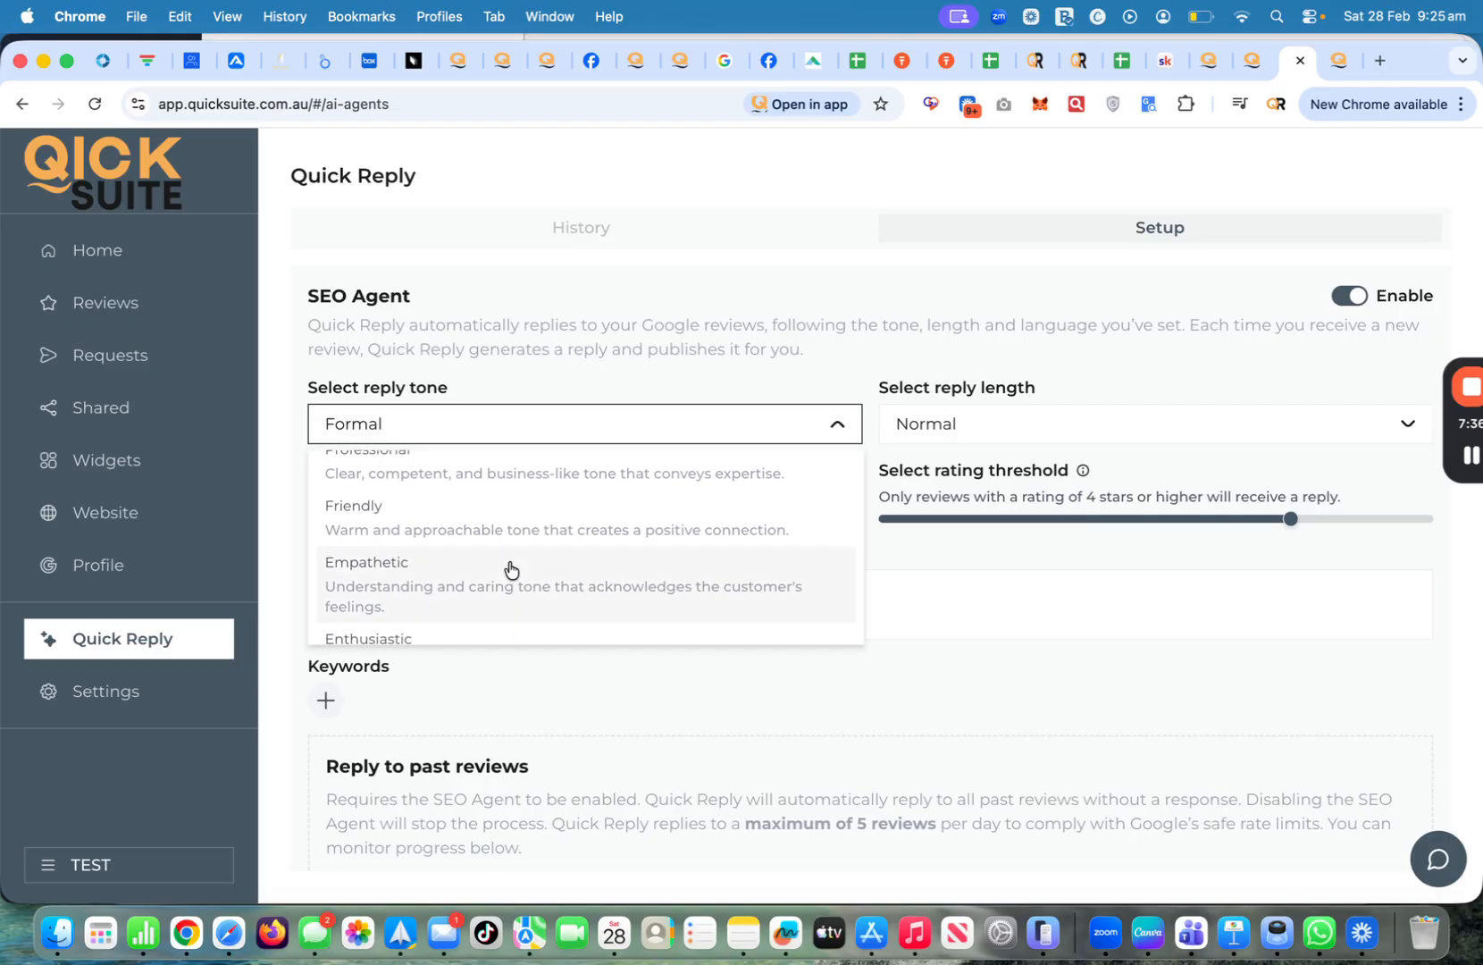
pyautogui.click(434, 533)
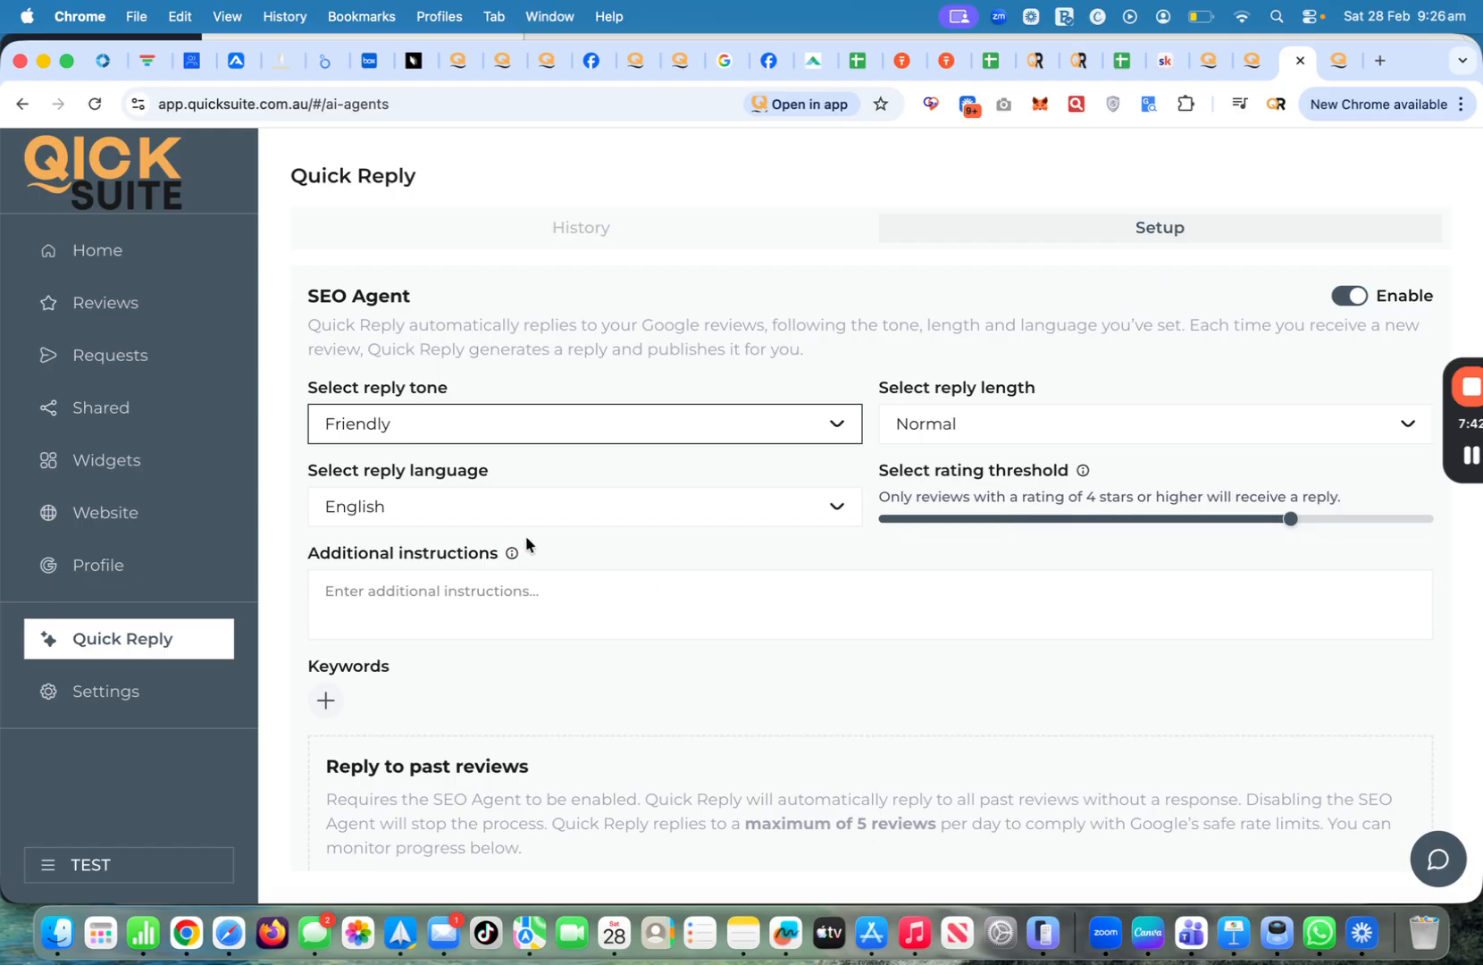
pyautogui.click(414, 596)
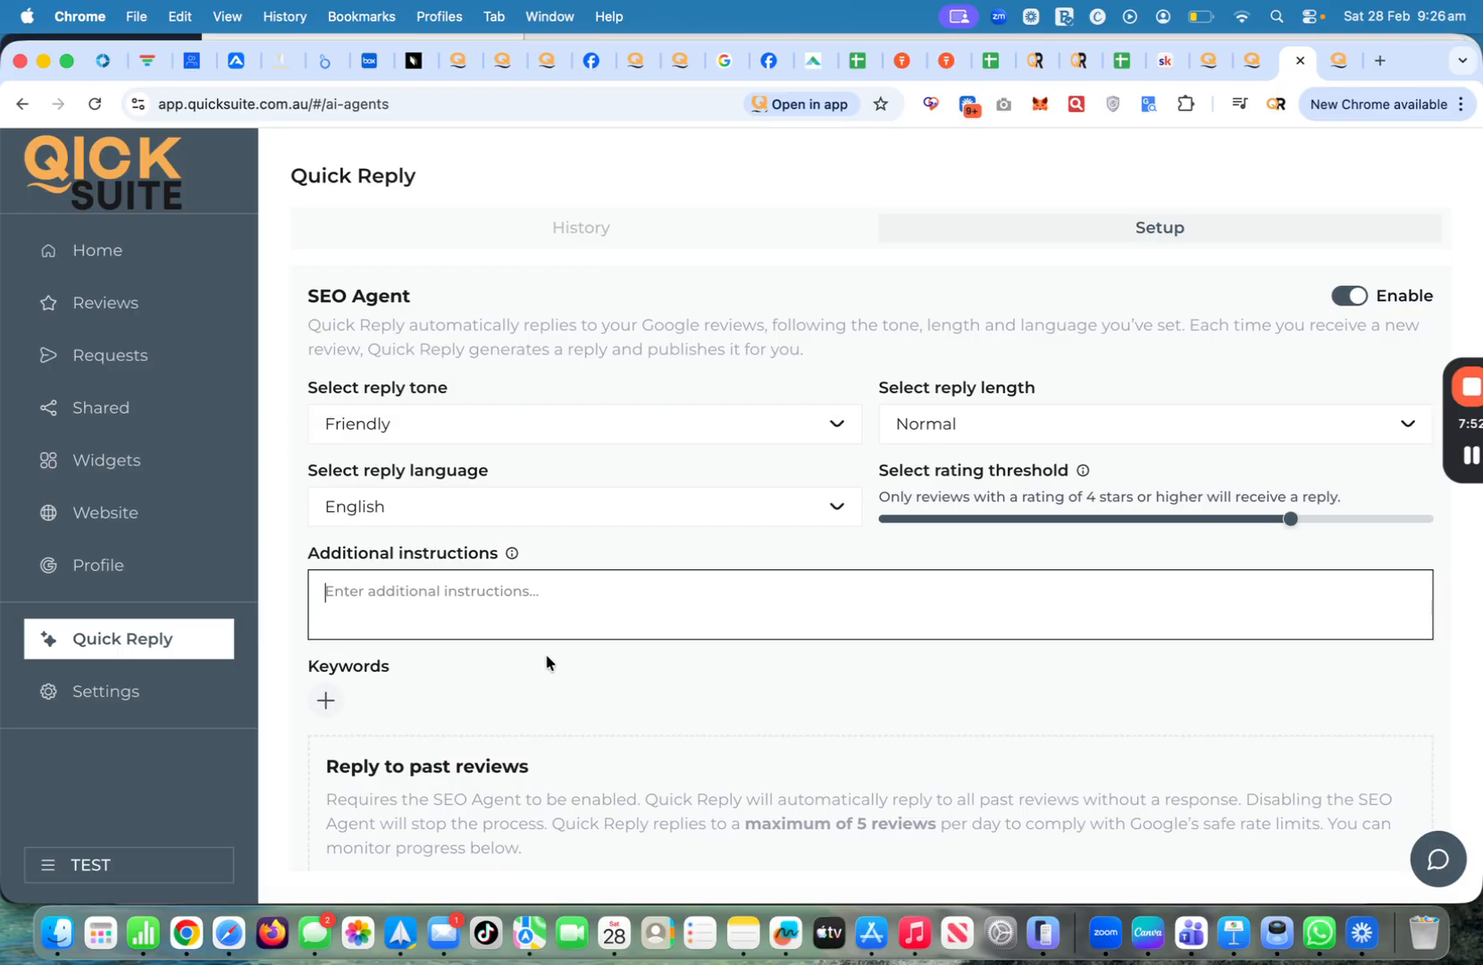
pyautogui.scroll(-2, 546, 659)
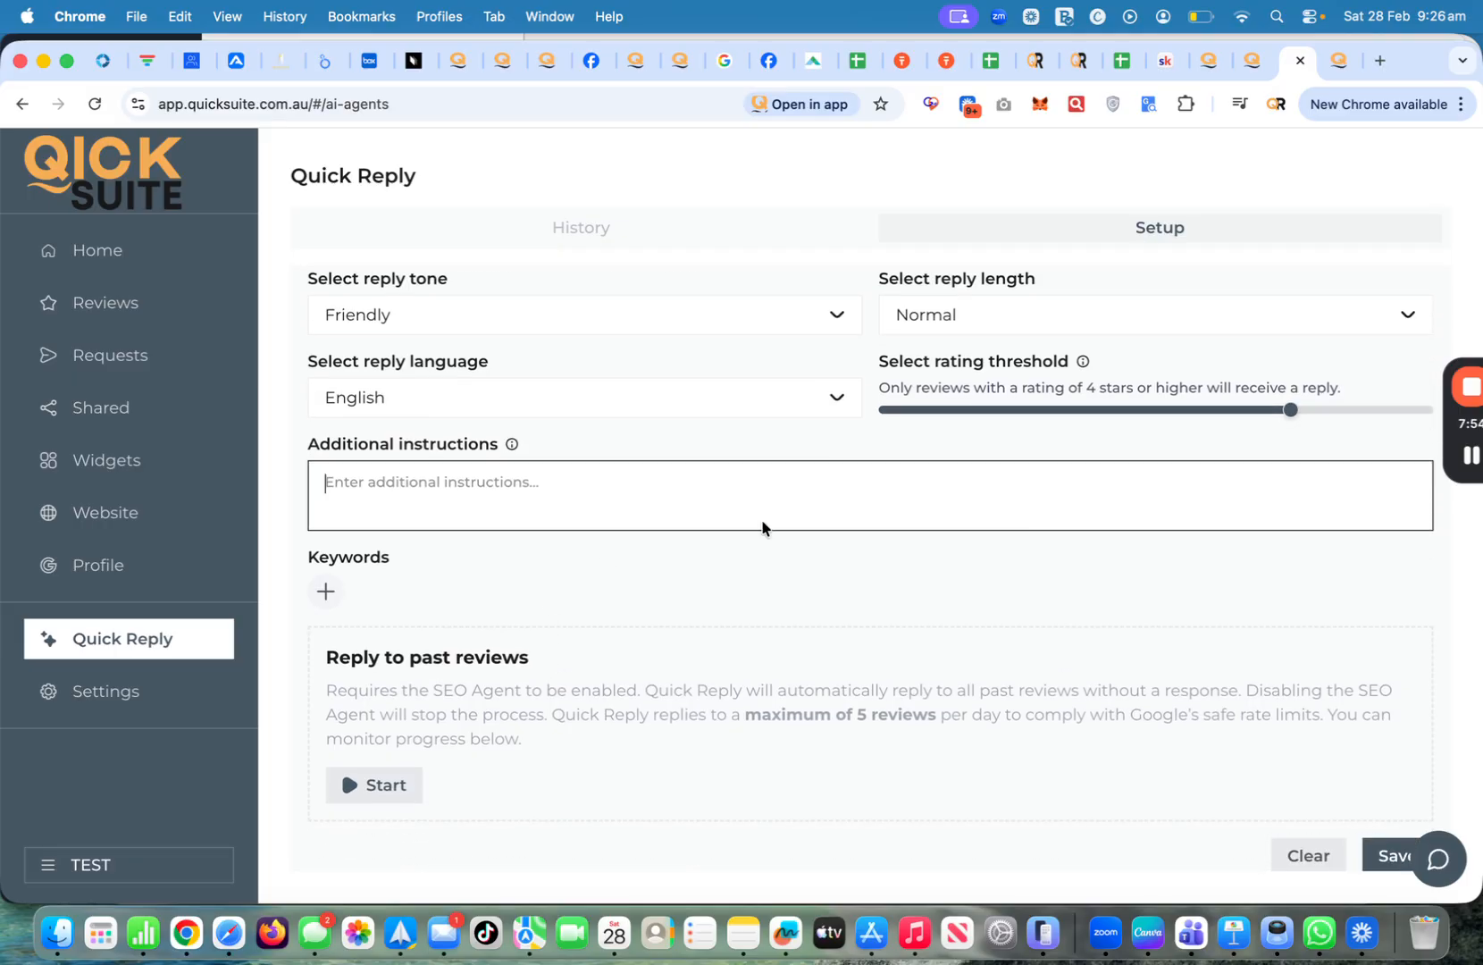
pyautogui.scroll(-3, 1146, 641)
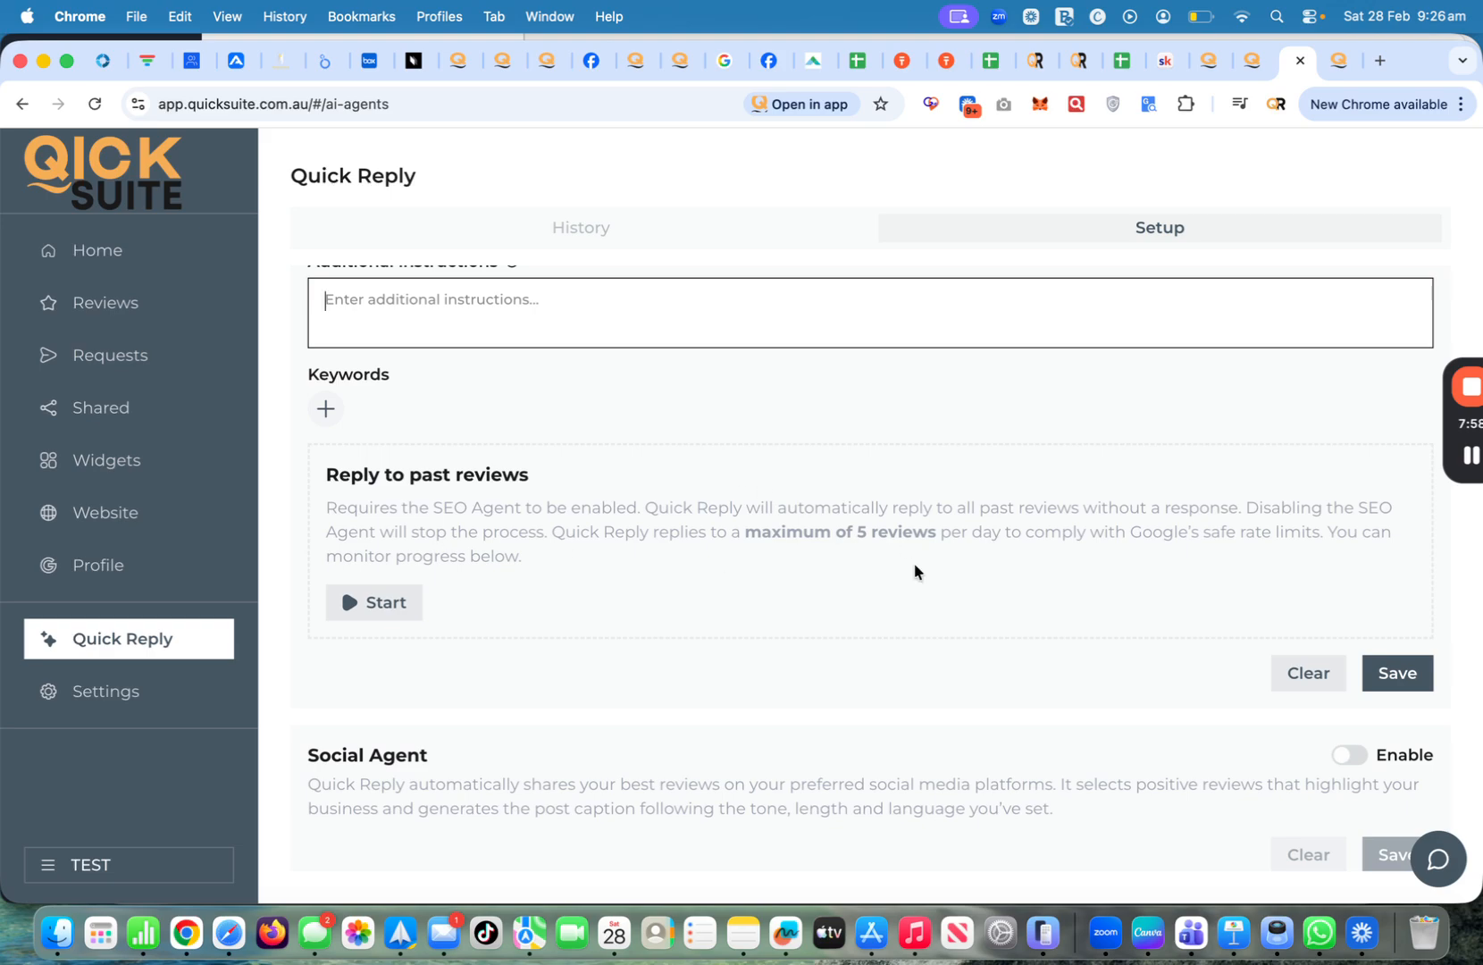
pyautogui.scroll(-1, 884, 666)
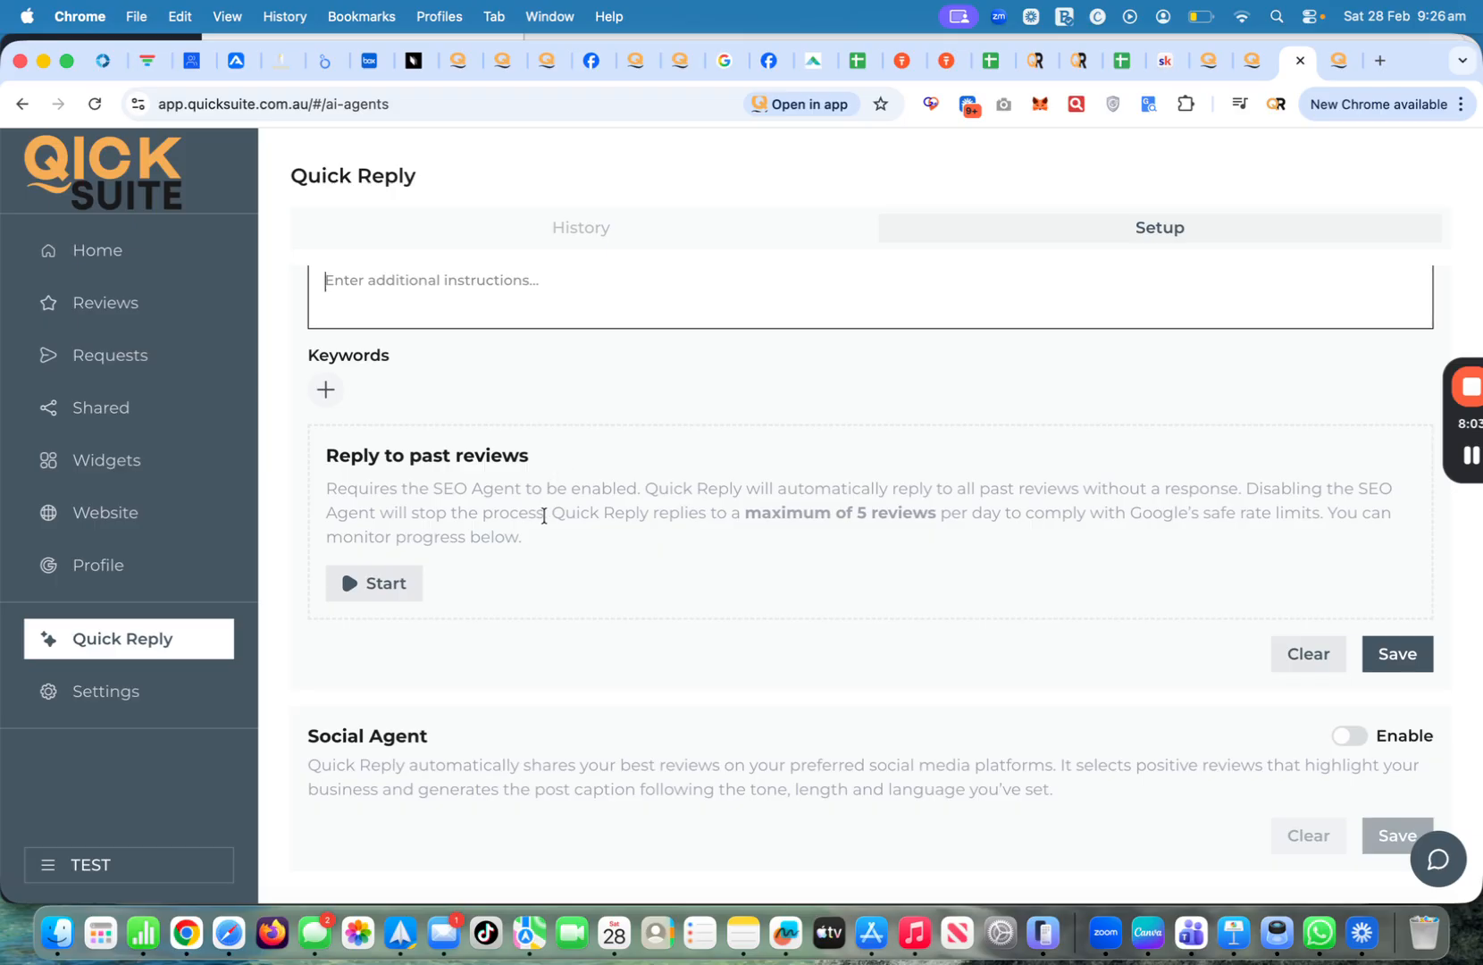
pyautogui.scroll(-1, 792, 564)
# Turn on the Social Agent with a Friendly caption tone and Google as the platform
pyautogui.click(1341, 734)
pyautogui.scroll(-5, 998, 686)
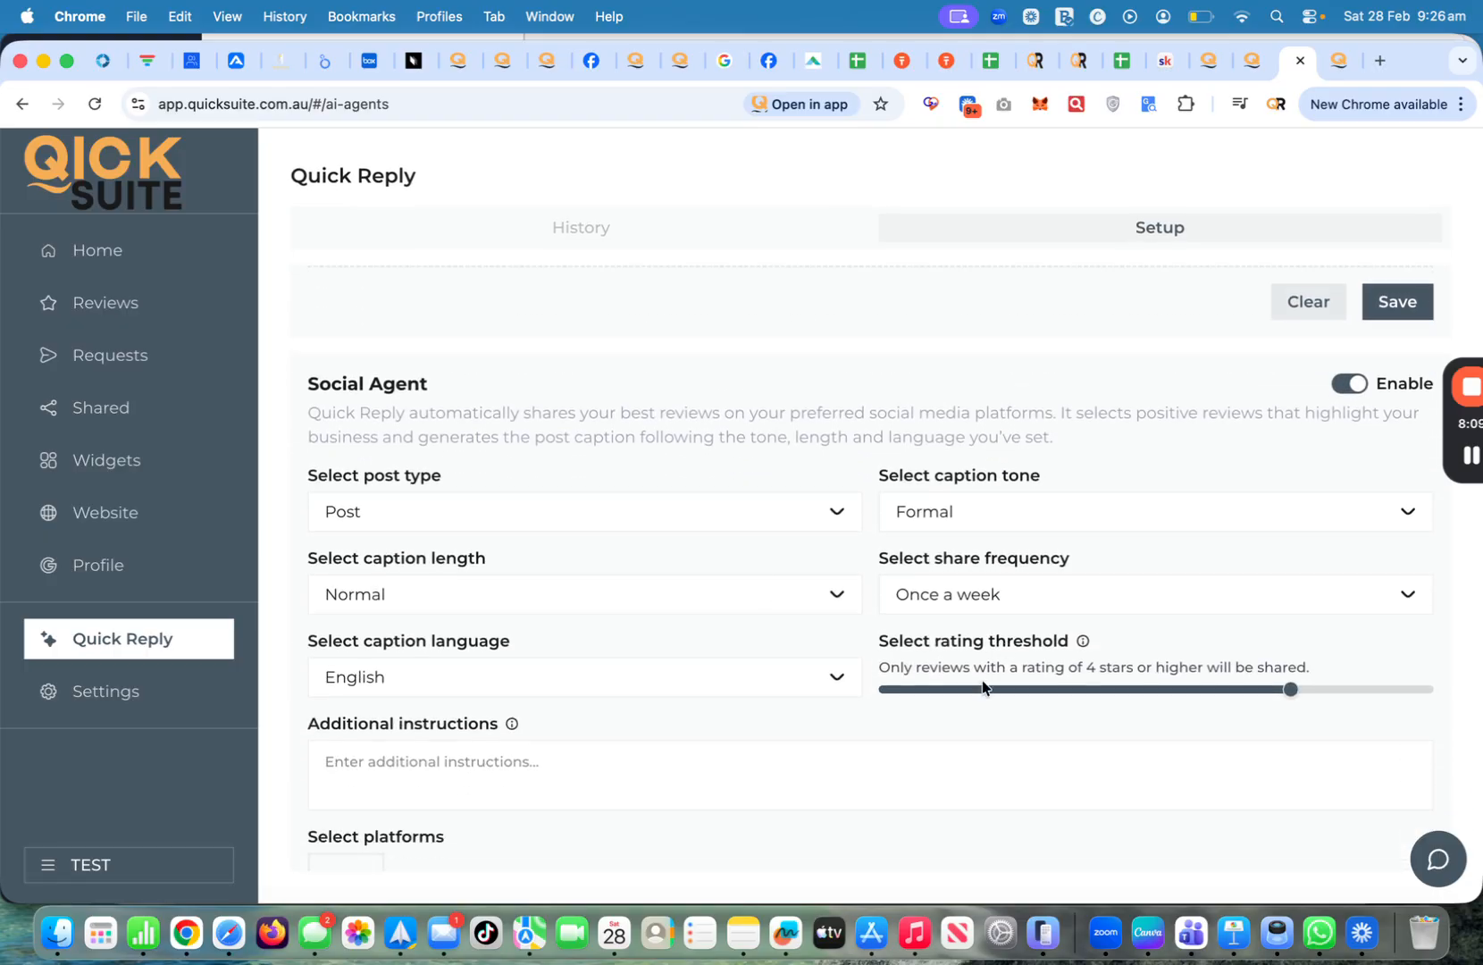
pyautogui.click(1043, 516)
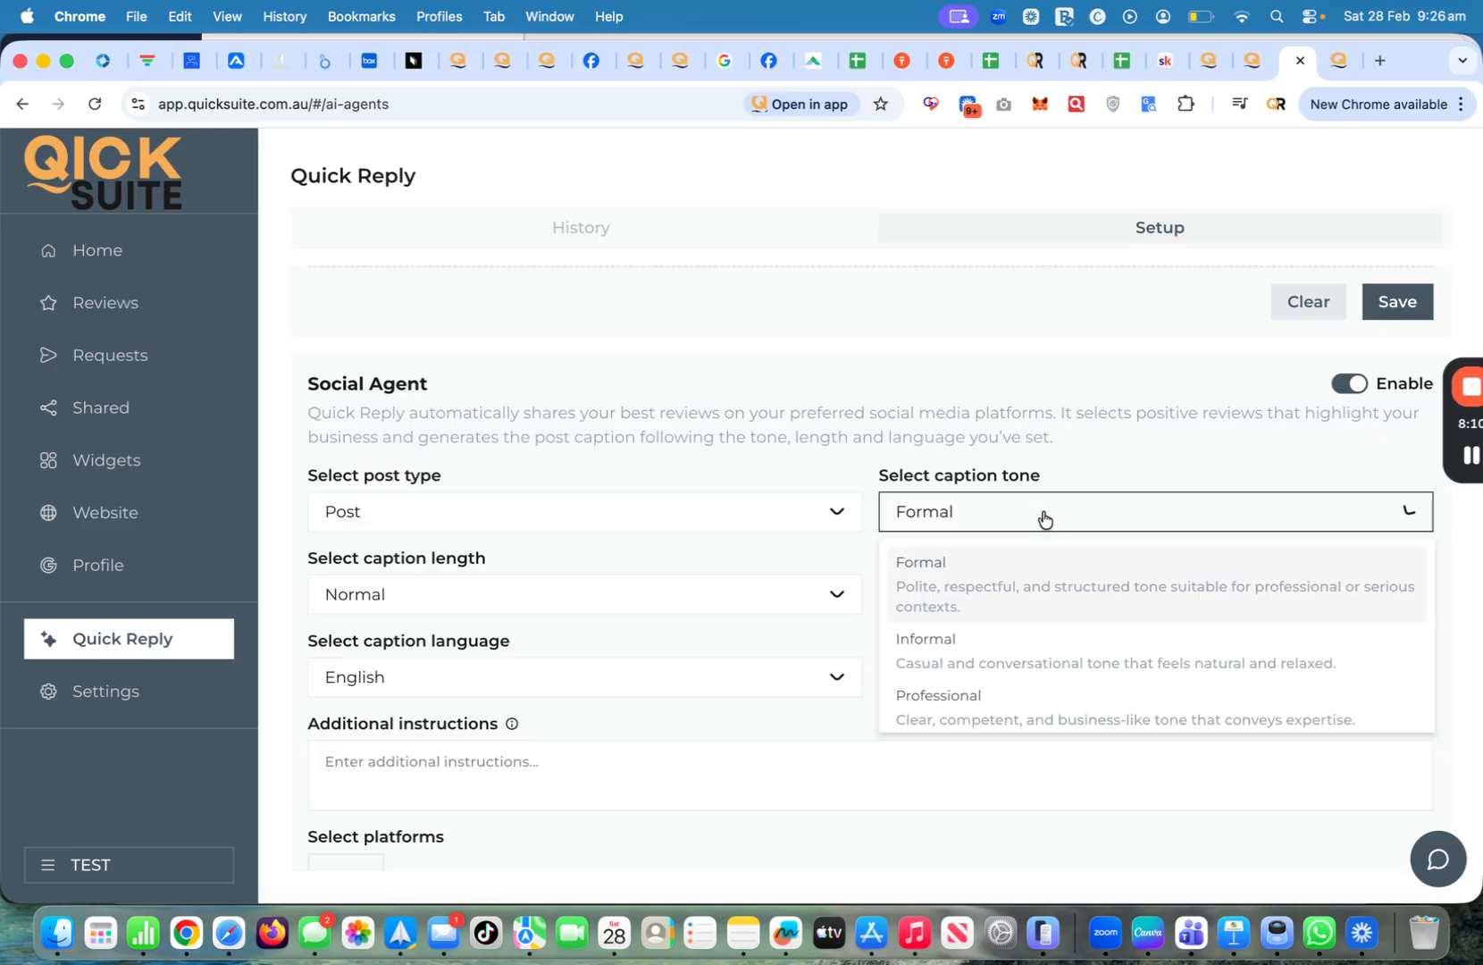
pyautogui.scroll(-2, 998, 634)
pyautogui.click(992, 556)
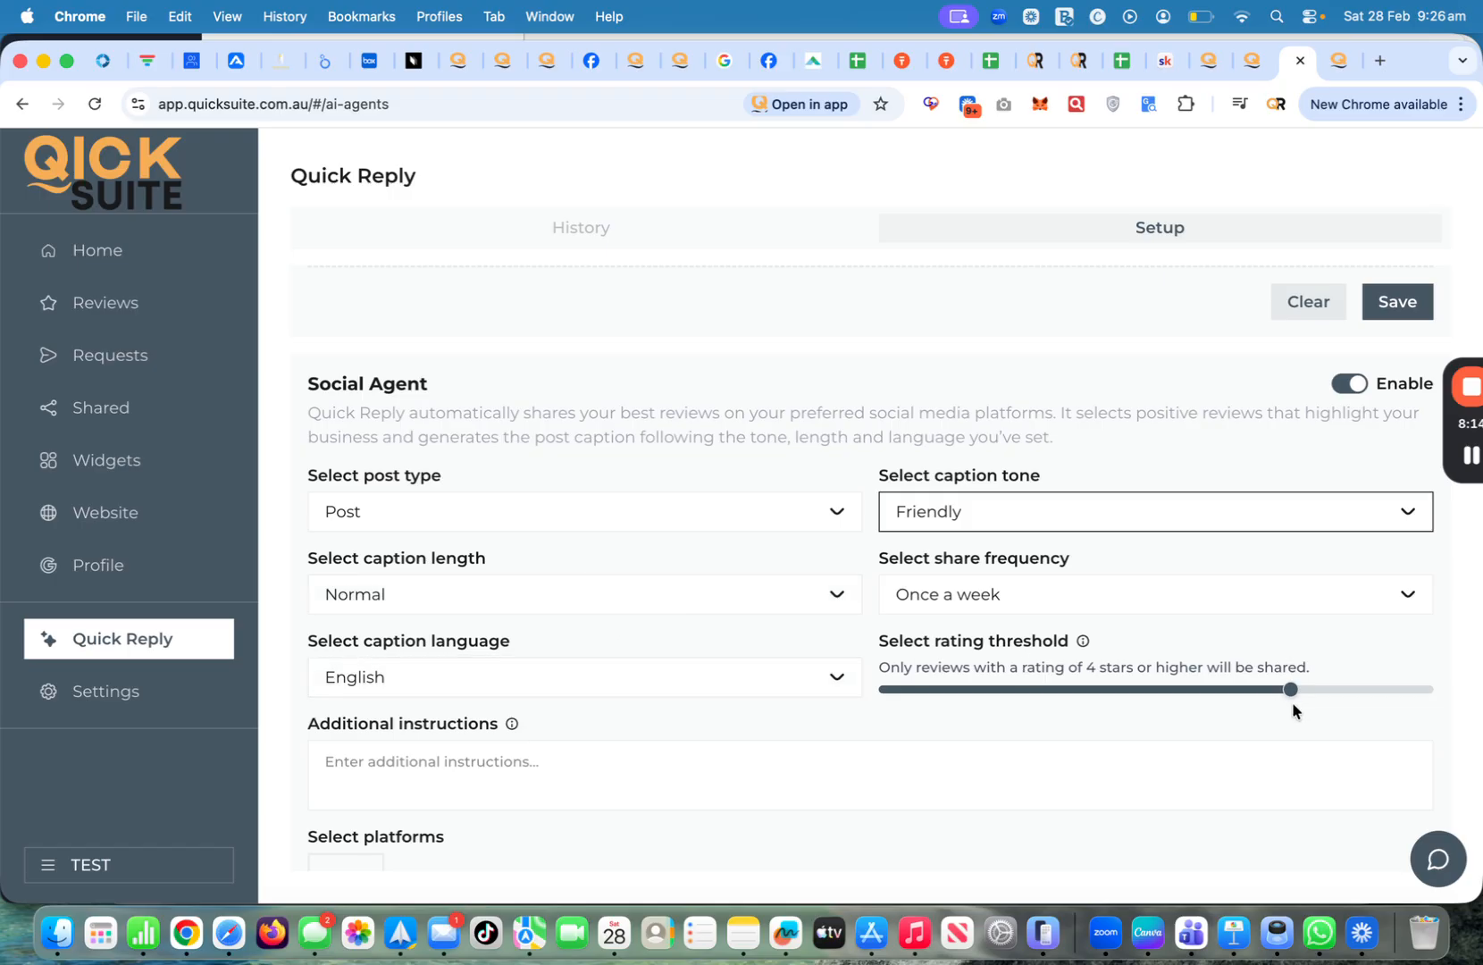
pyautogui.scroll(-3, 638, 686)
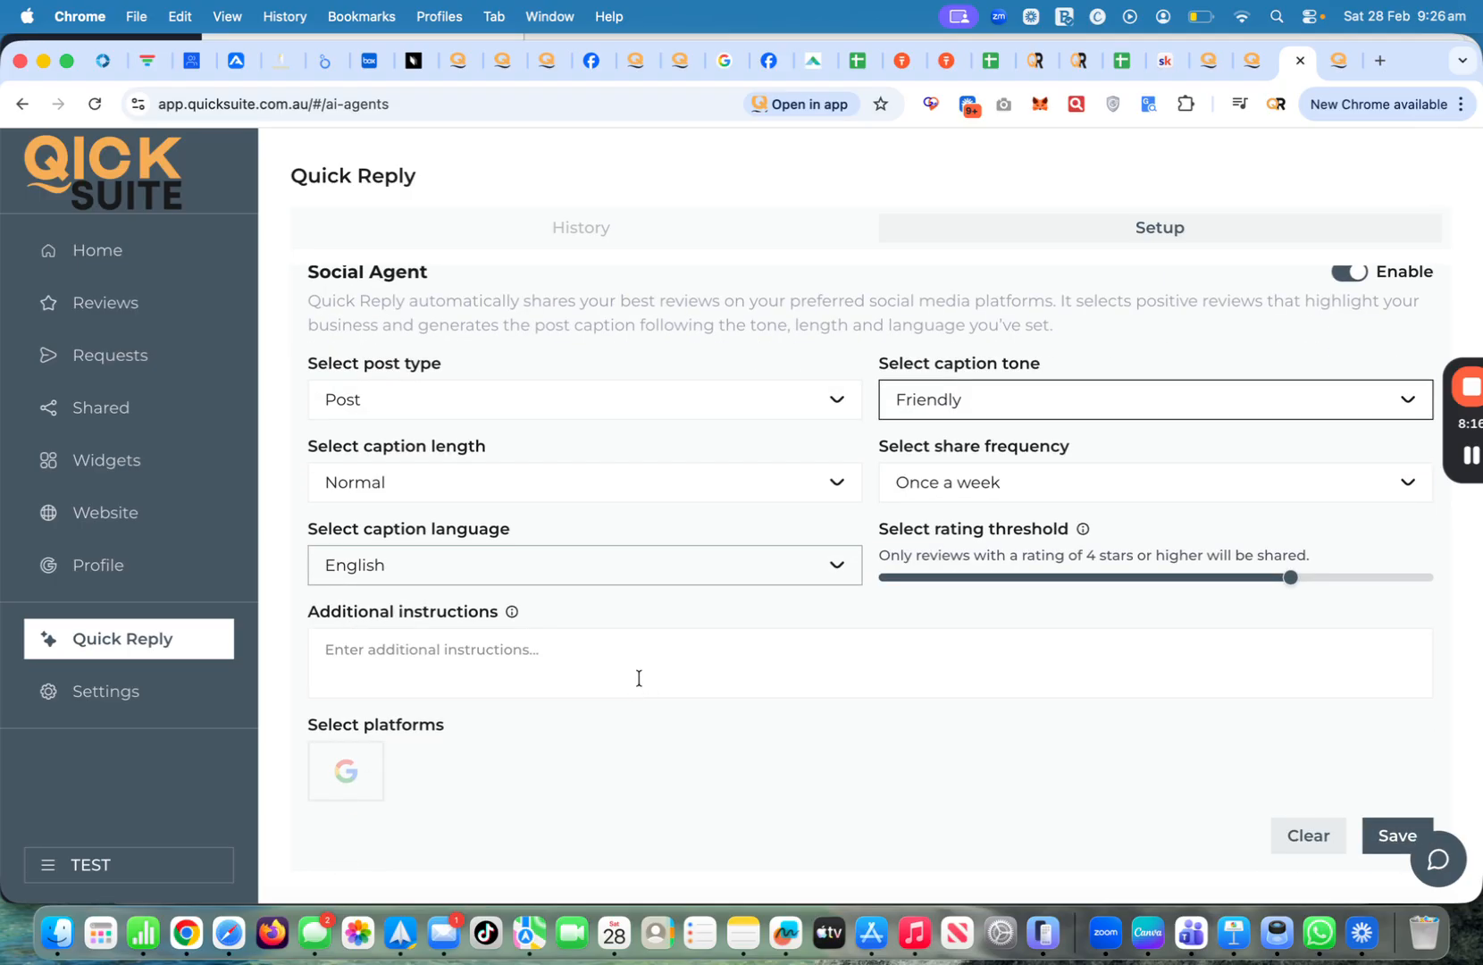
pyautogui.click(327, 777)
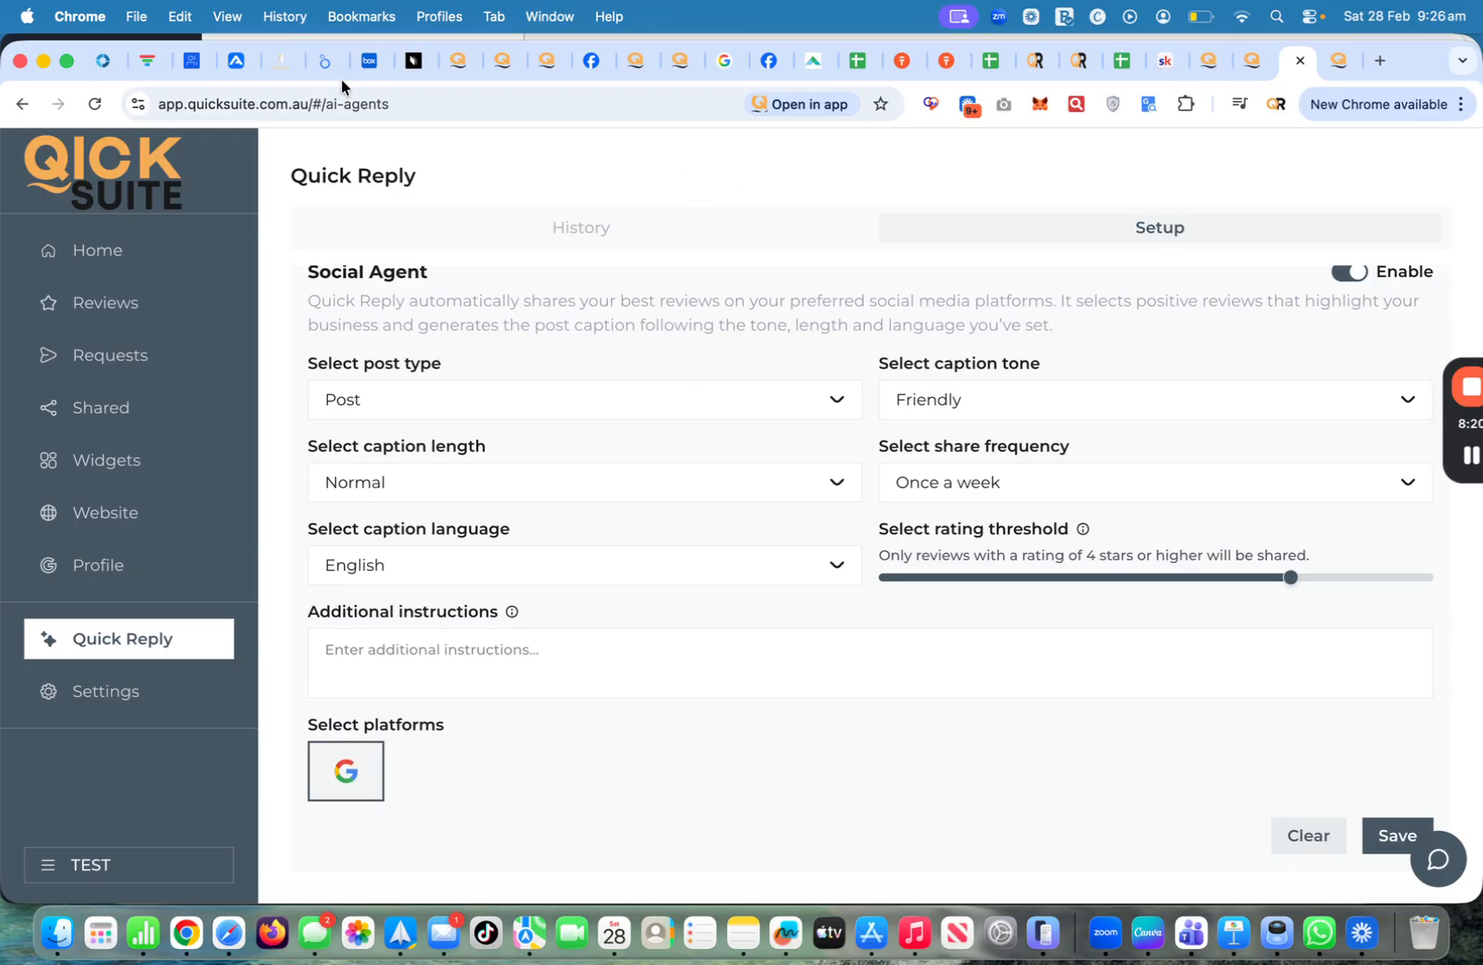
pyautogui.click(90, 697)
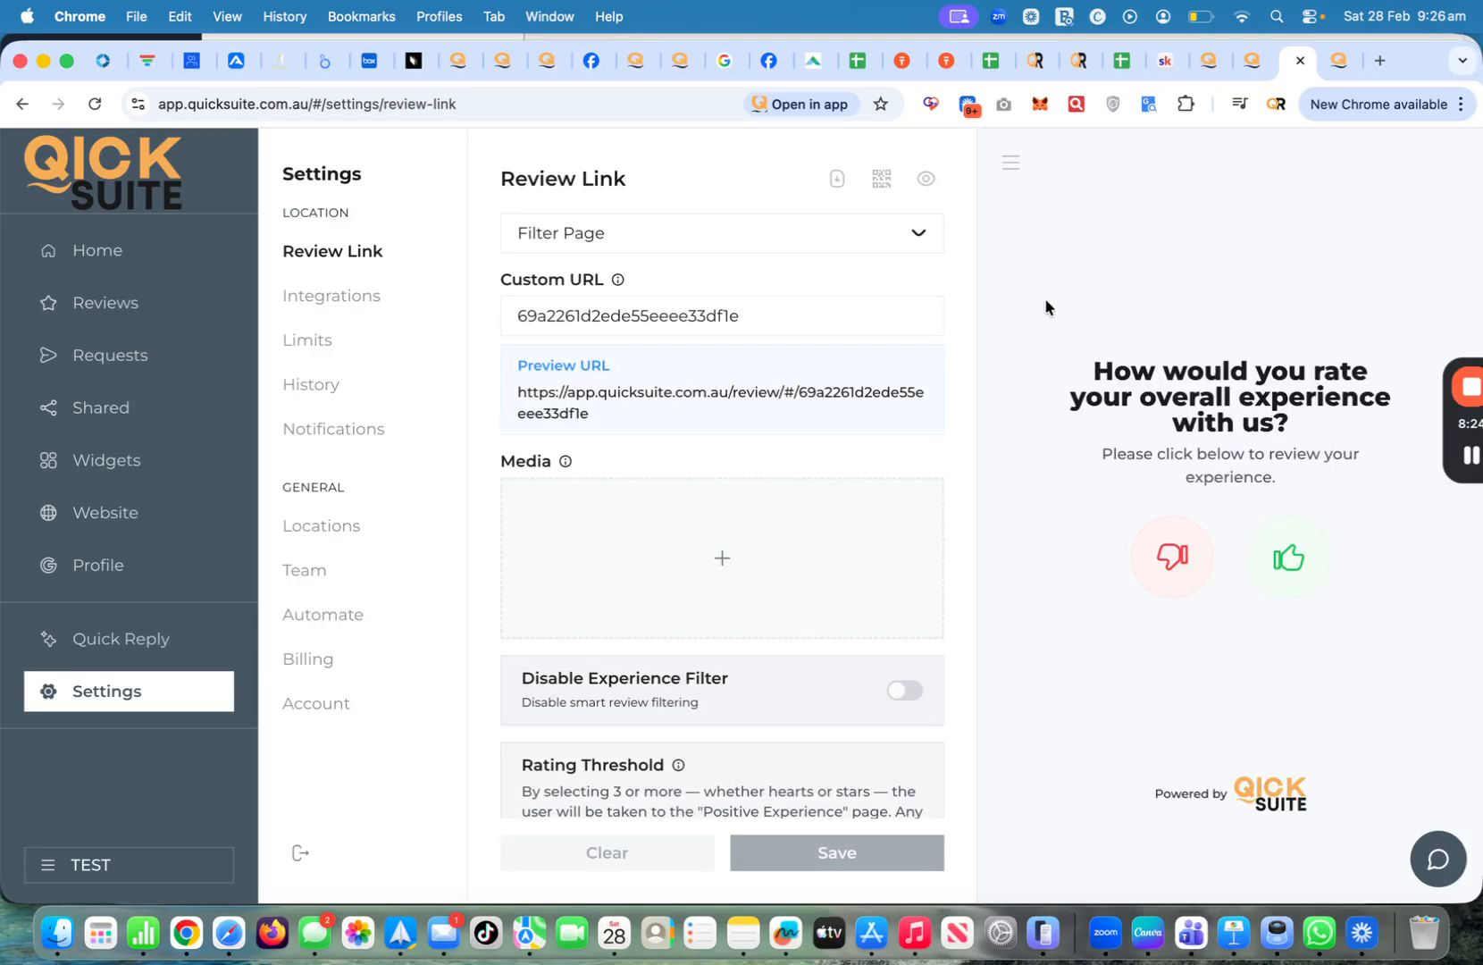
# Upload the Northshore Traders logo as the review page media
pyautogui.click(687, 551)
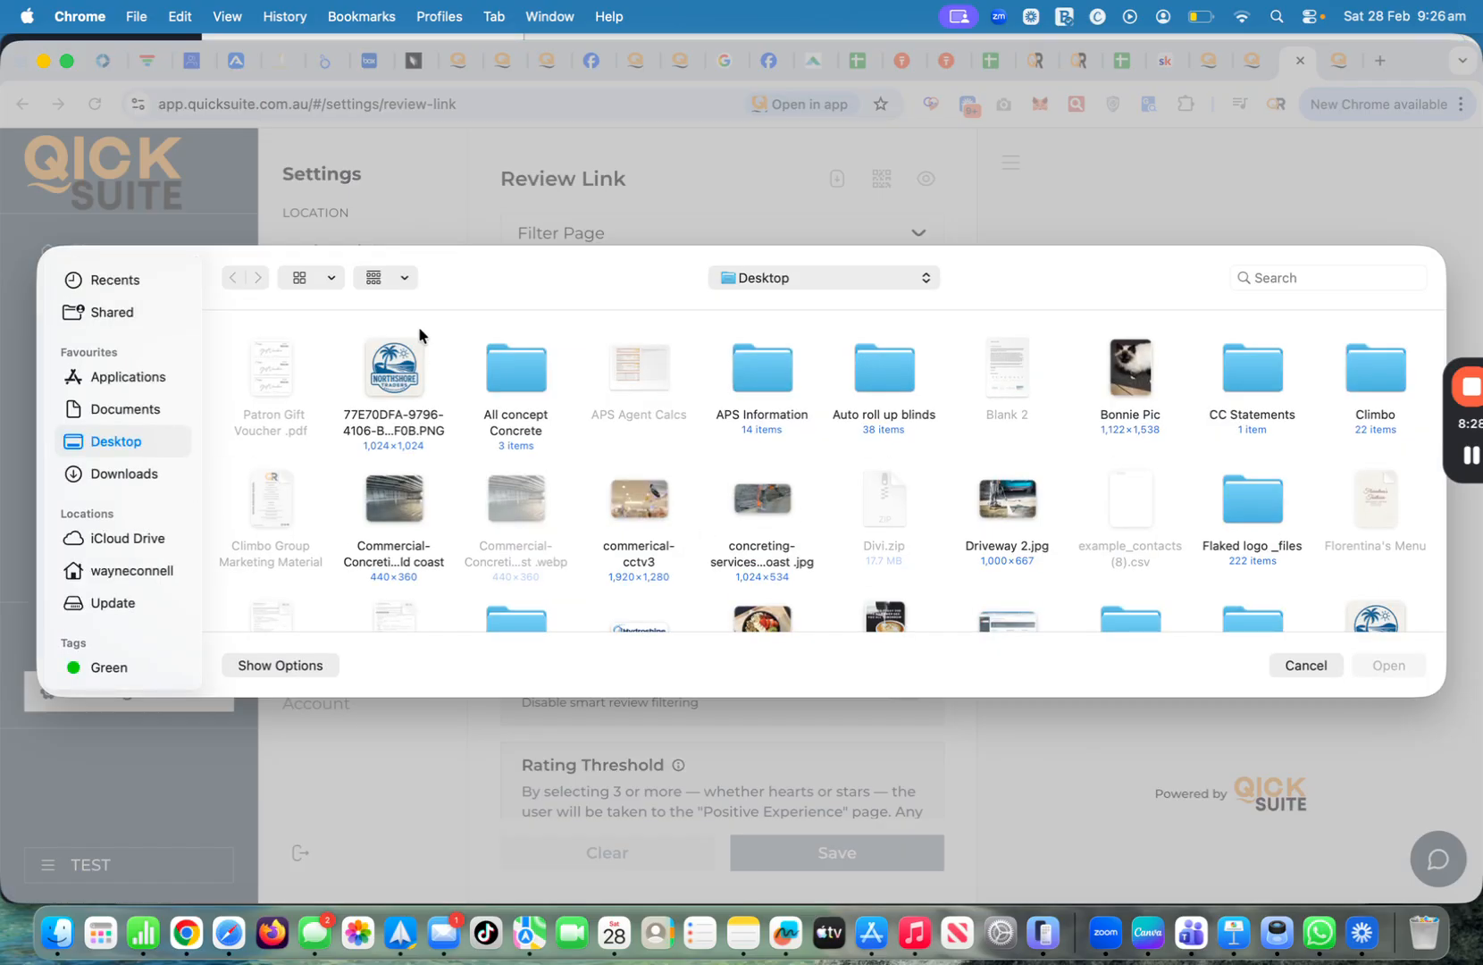
pyautogui.click(391, 366)
pyautogui.doubleClick(390, 367)
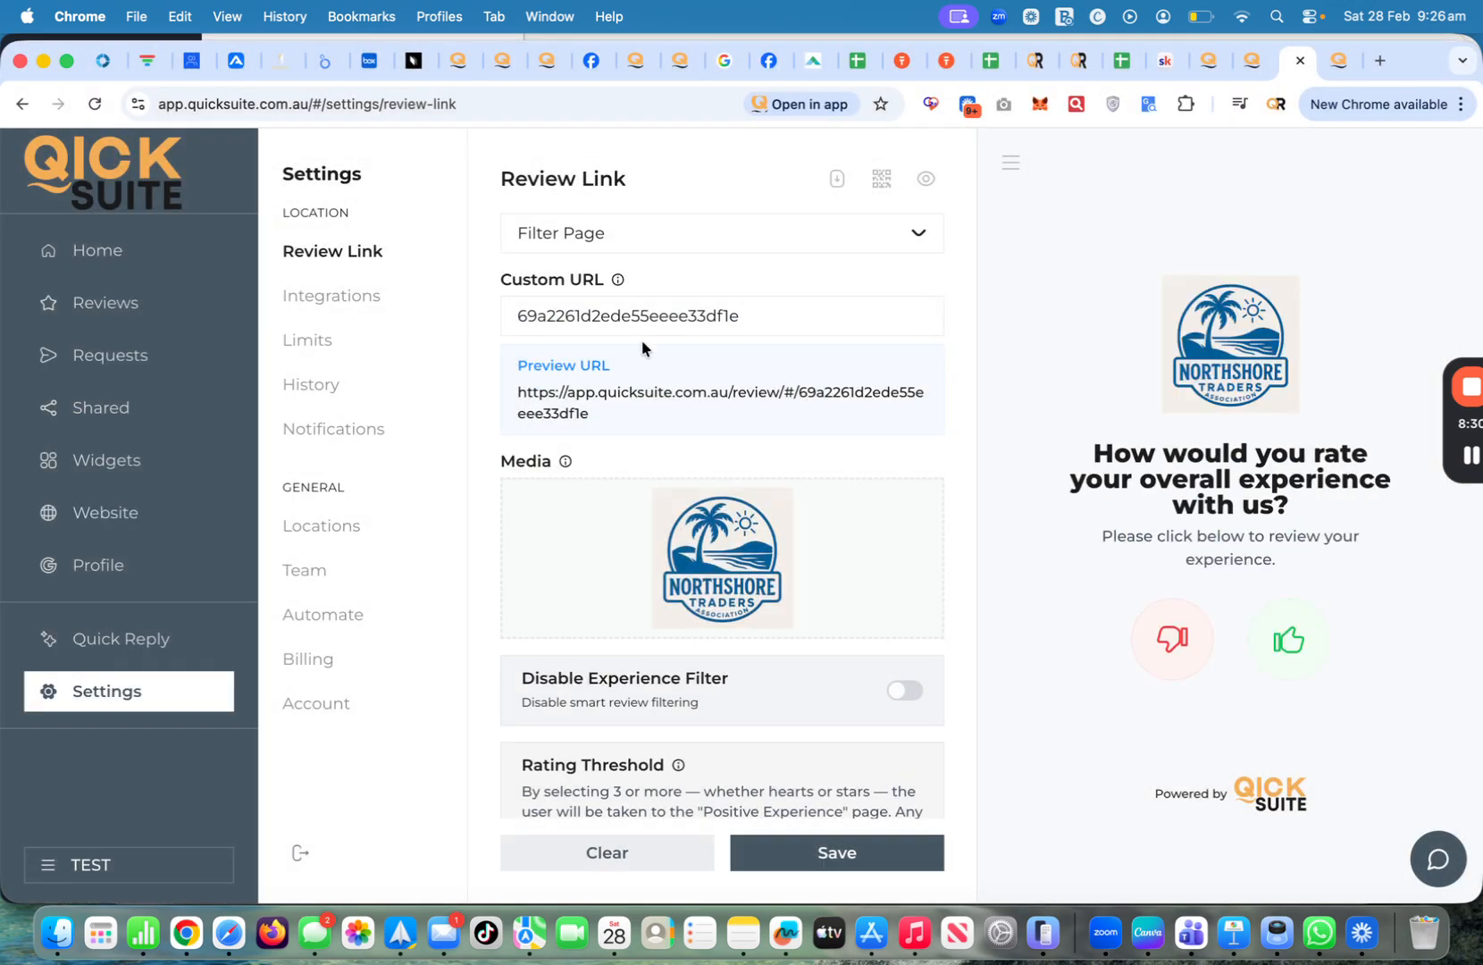
# Change the custom URL to 'coolumnoosatowing' and save the review link
pyautogui.click(769, 308)
pyautogui.press('super+a')
pyautogui.press('BackSpace')
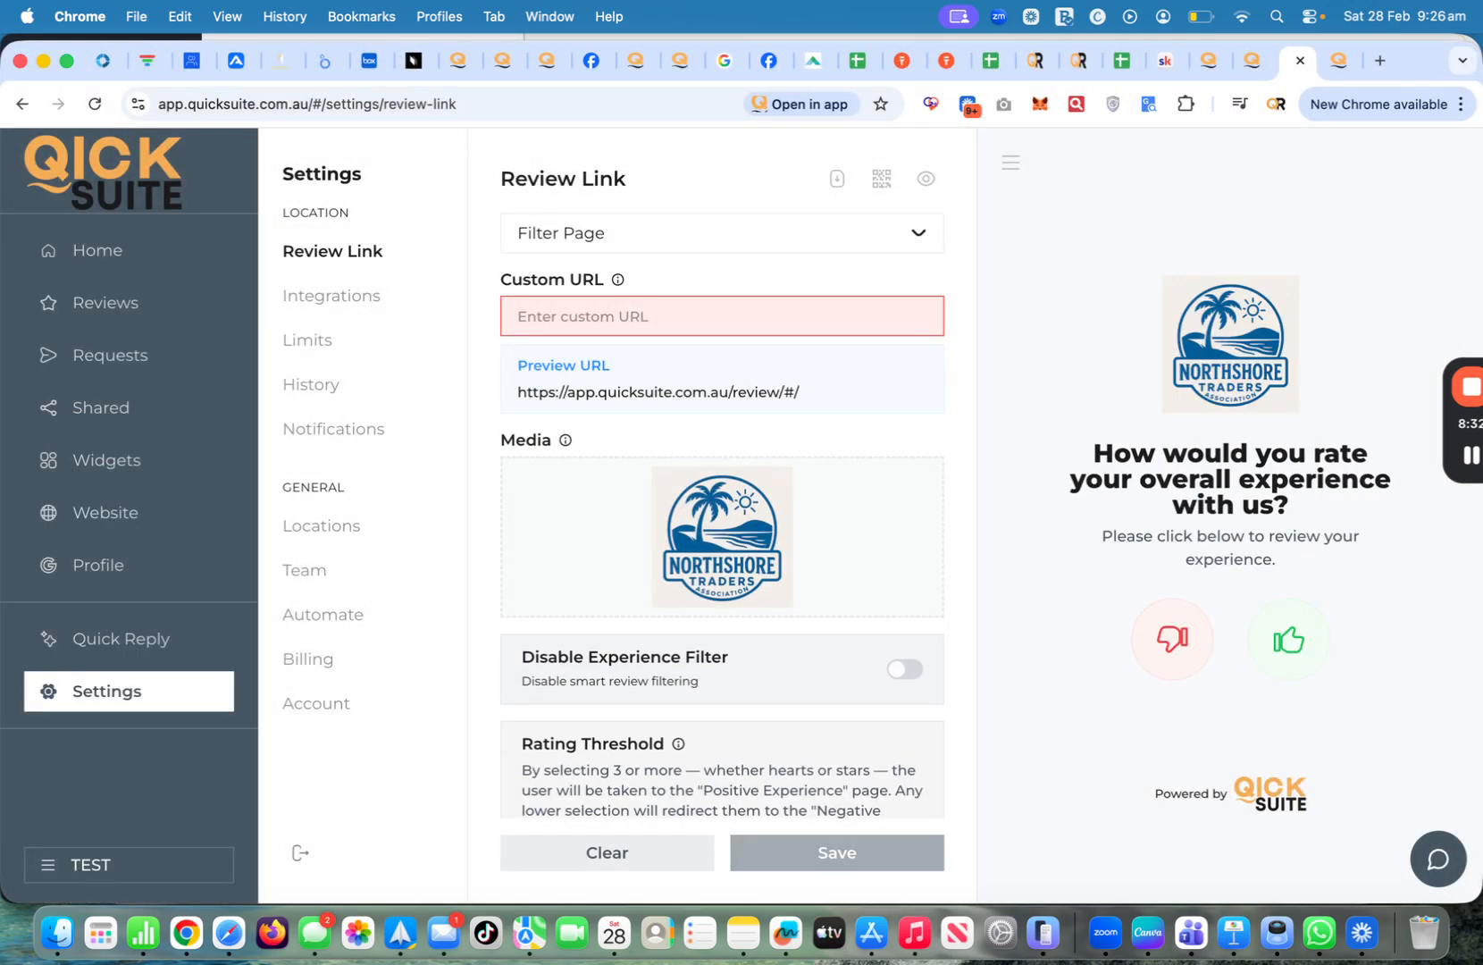
pyautogui.write('coolumno')
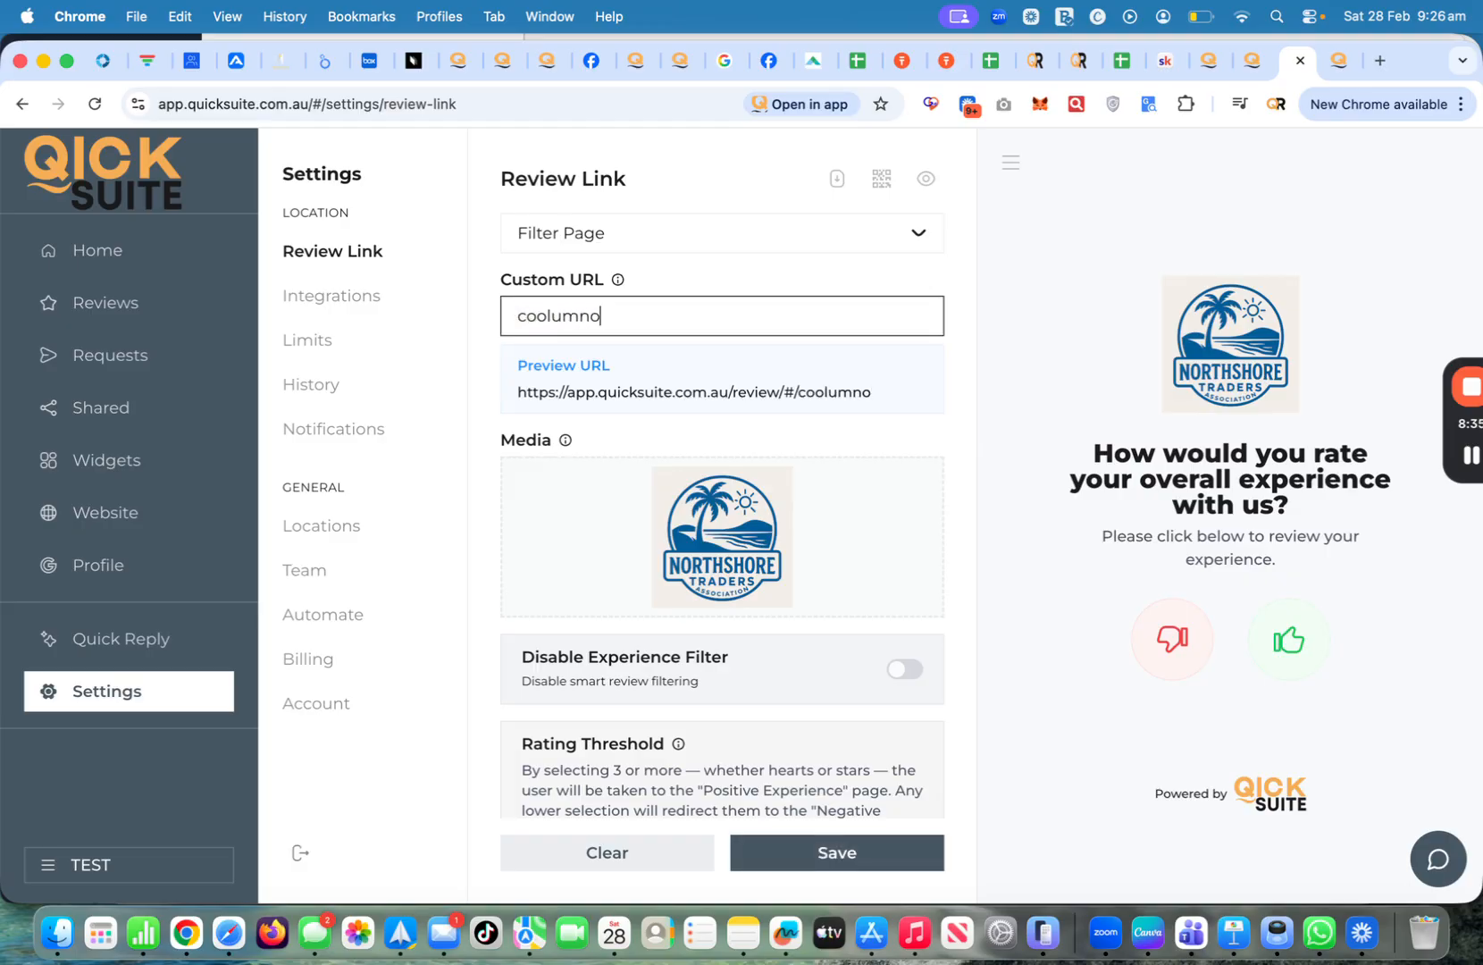
pyautogui.write('osatowing')
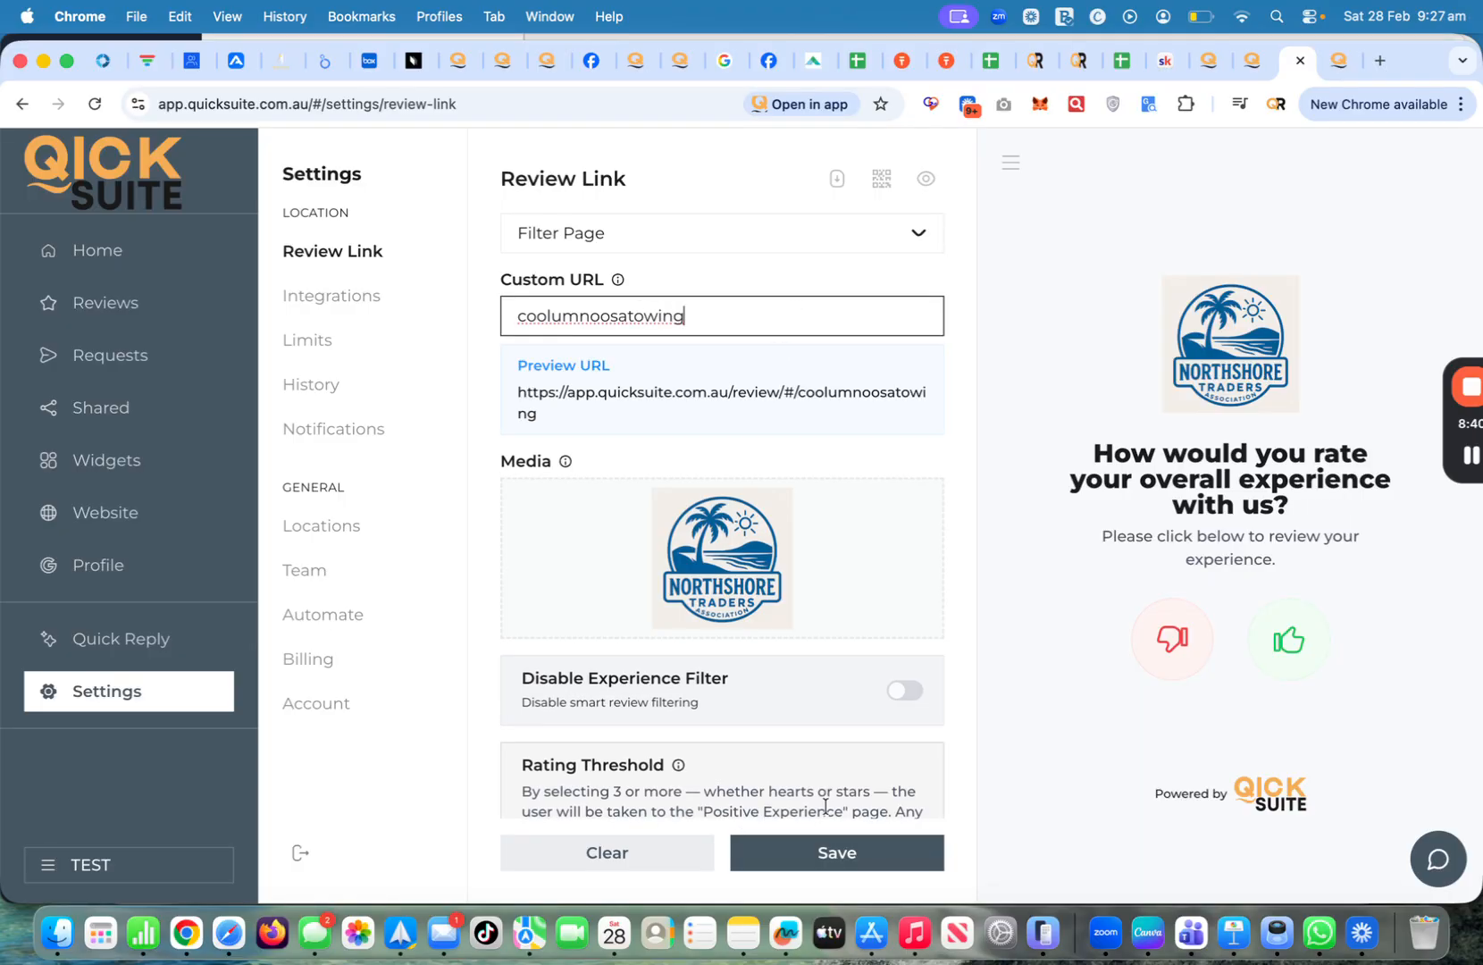
pyautogui.click(814, 866)
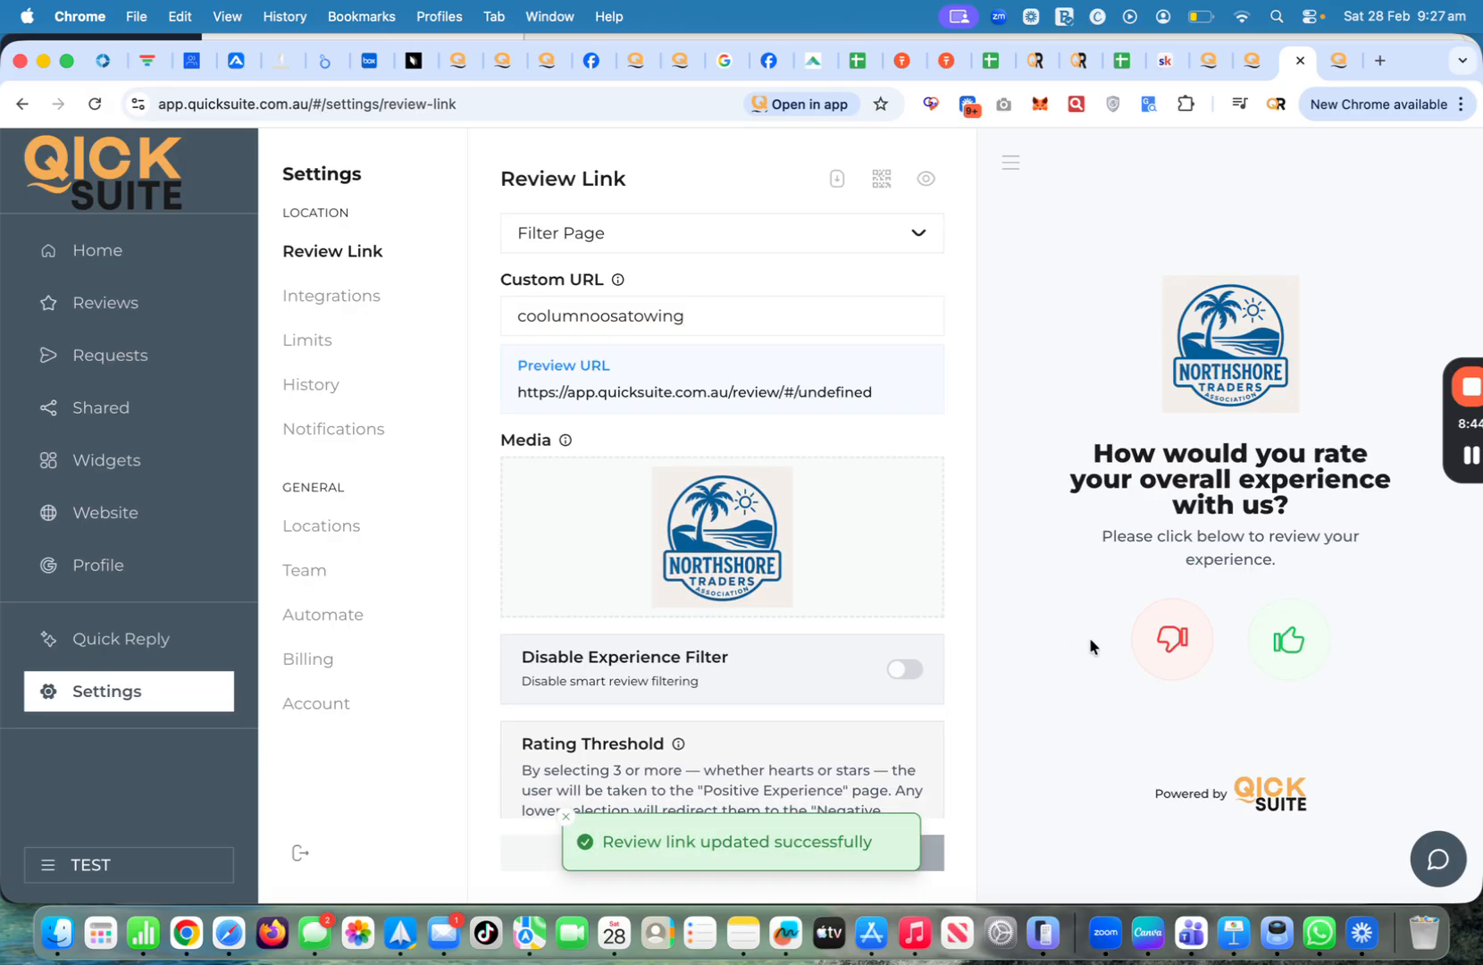
pyautogui.scroll(-5, 873, 636)
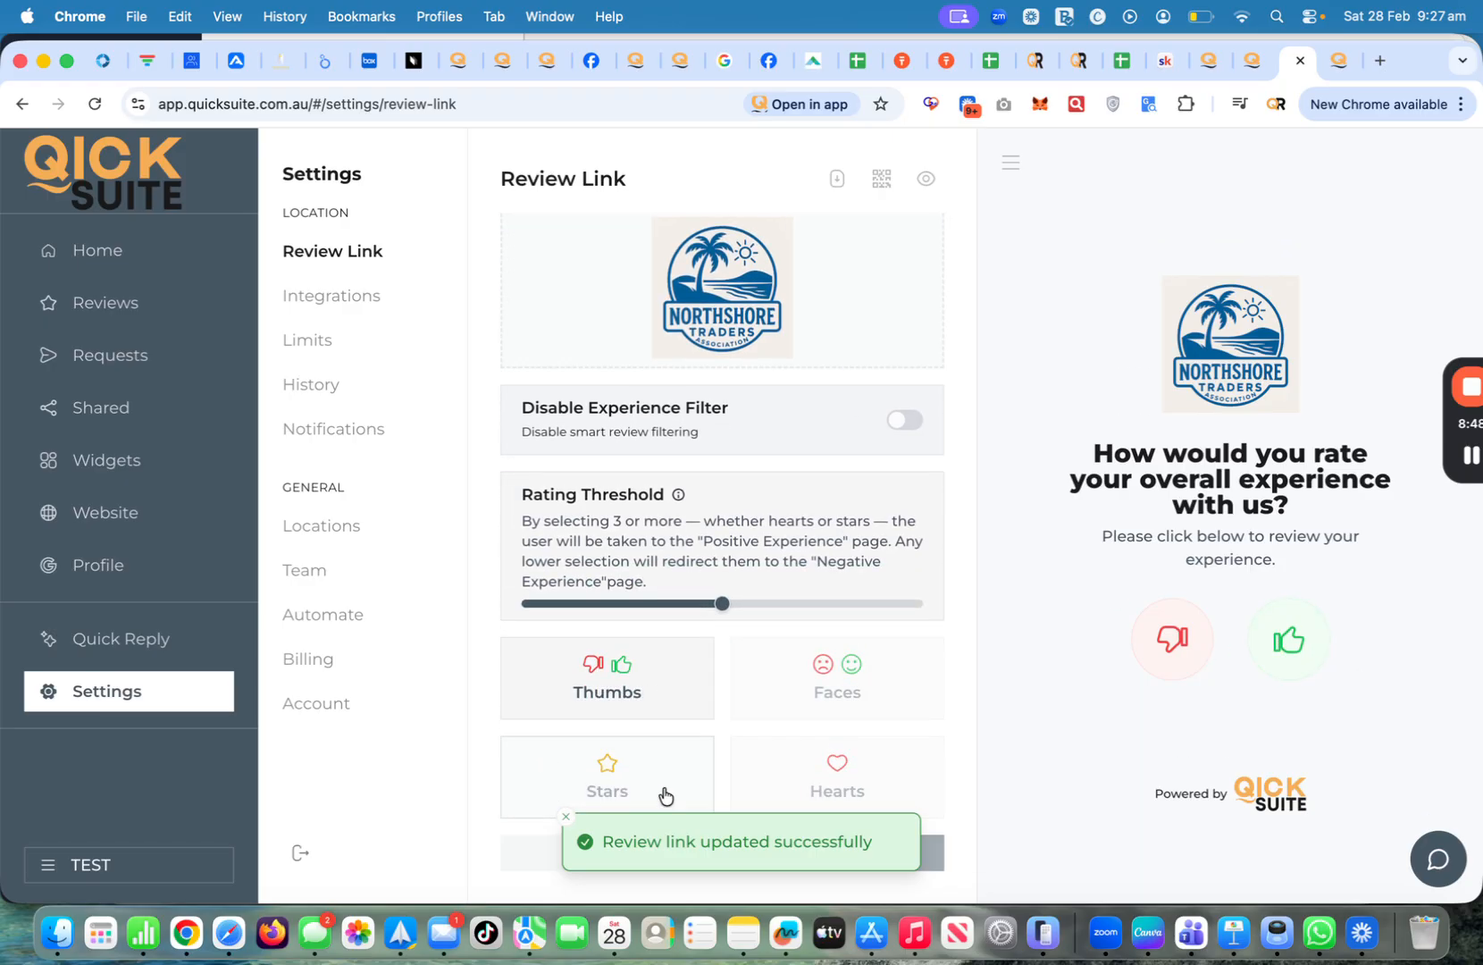
pyautogui.click(565, 820)
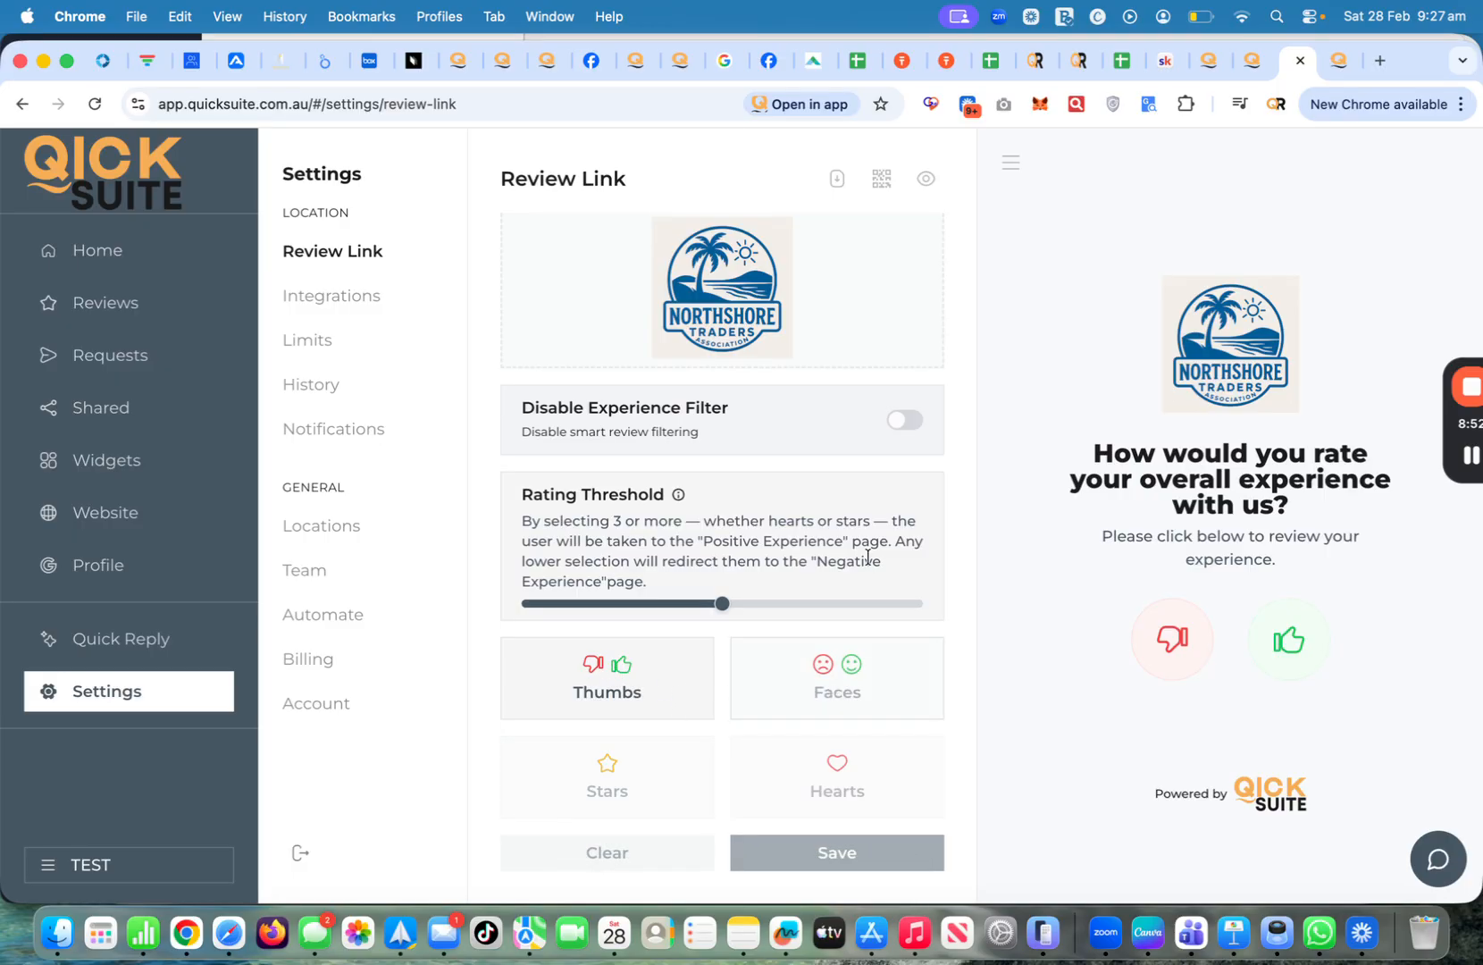
pyautogui.scroll(5, 868, 555)
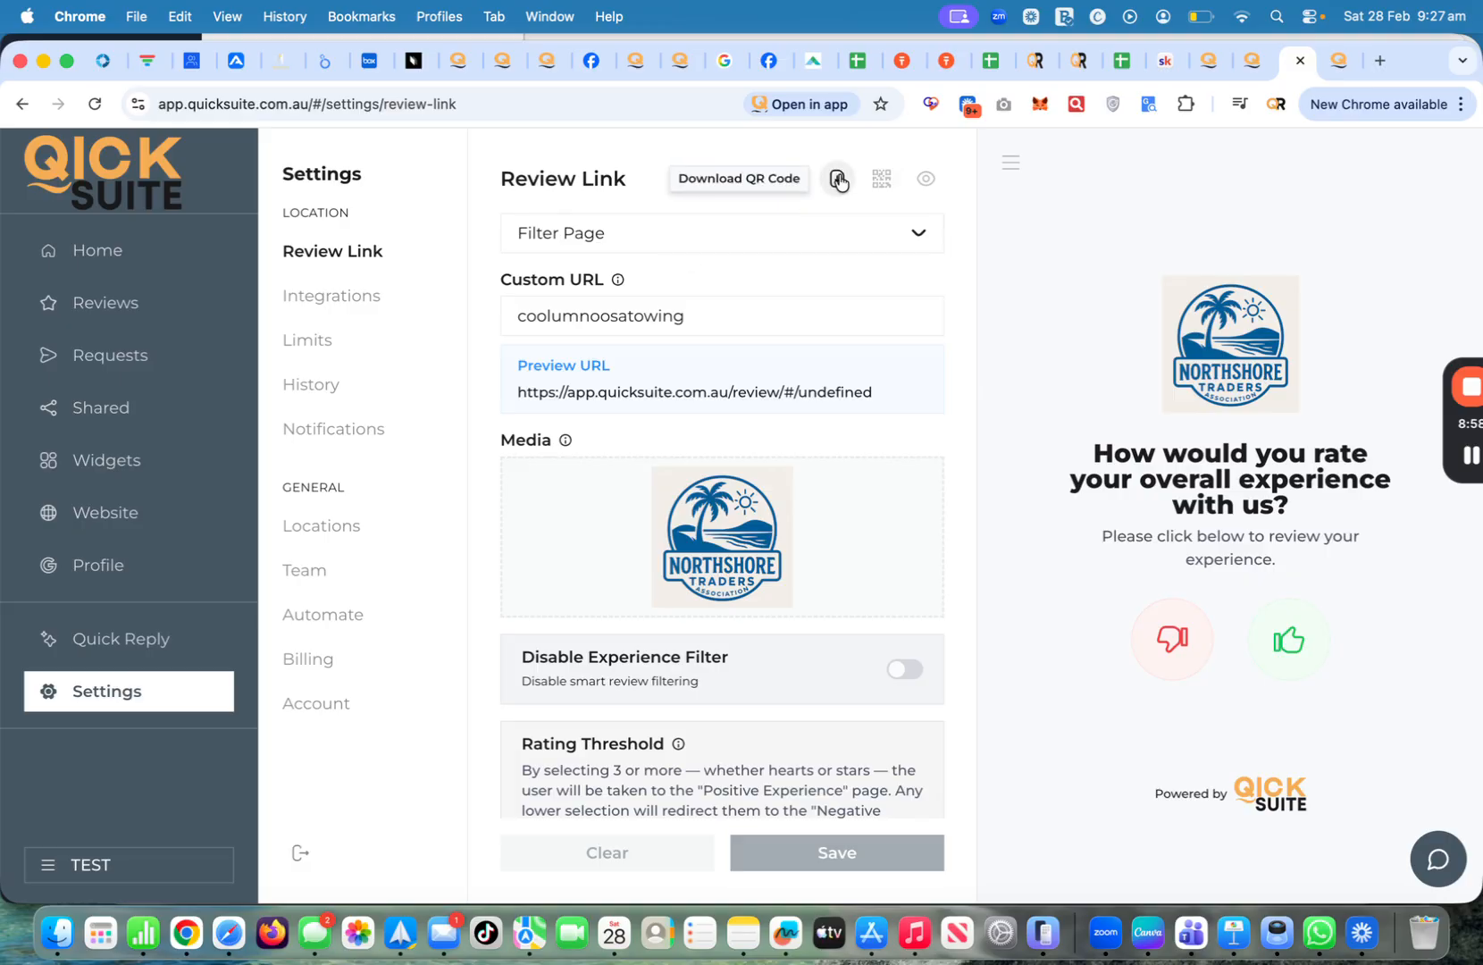
# Open the live coolumnoosatowing review page and give it a thumbs-up rating
pyautogui.click(926, 181)
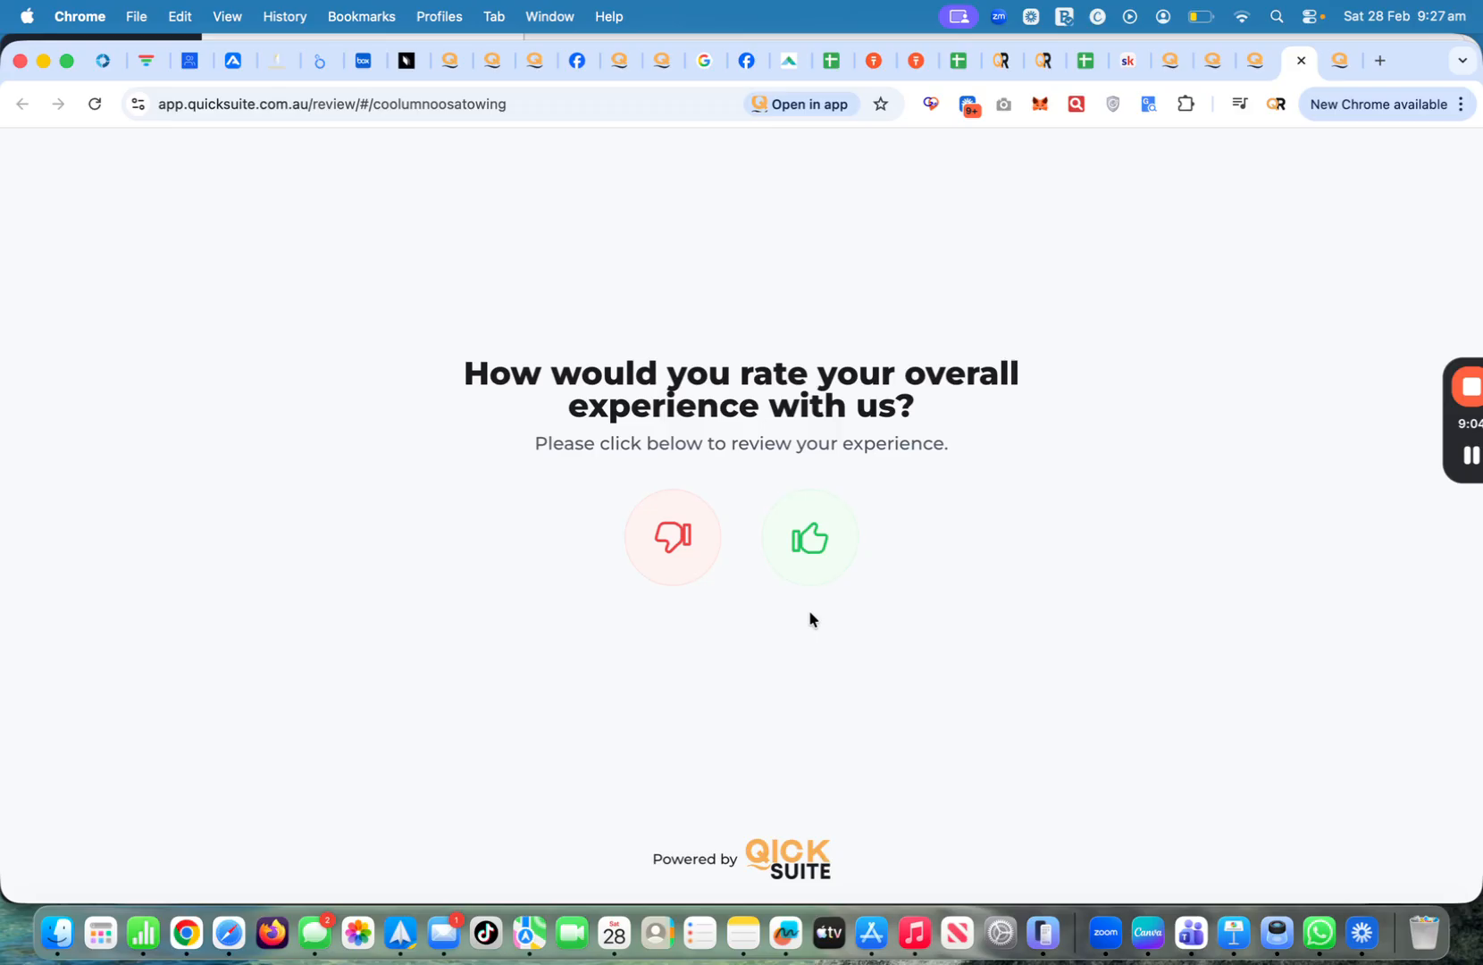
pyautogui.click(805, 551)
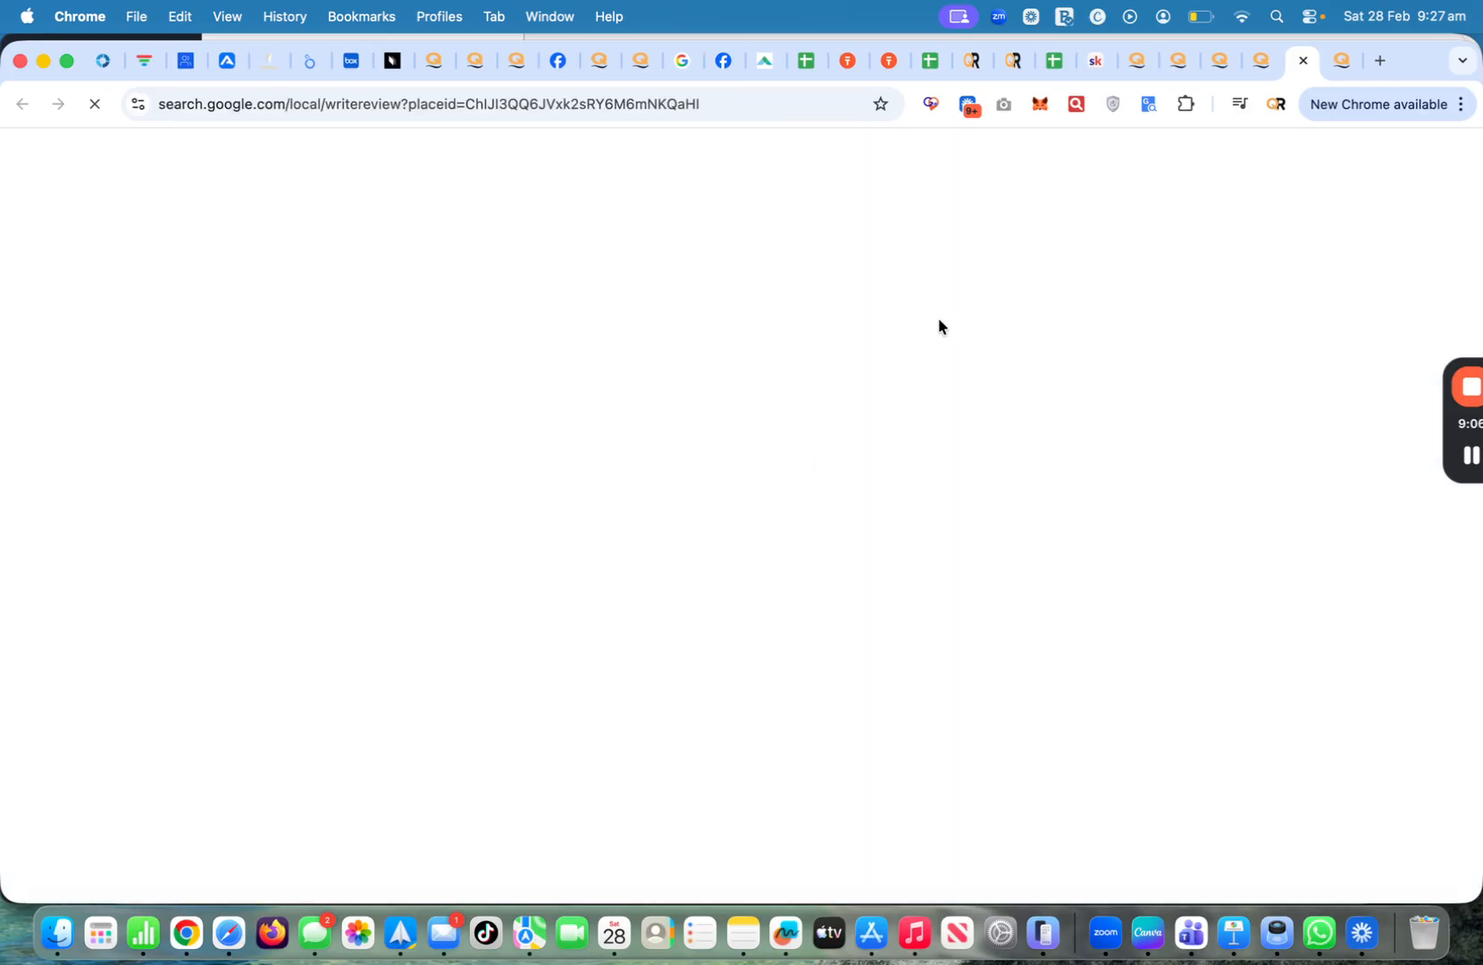